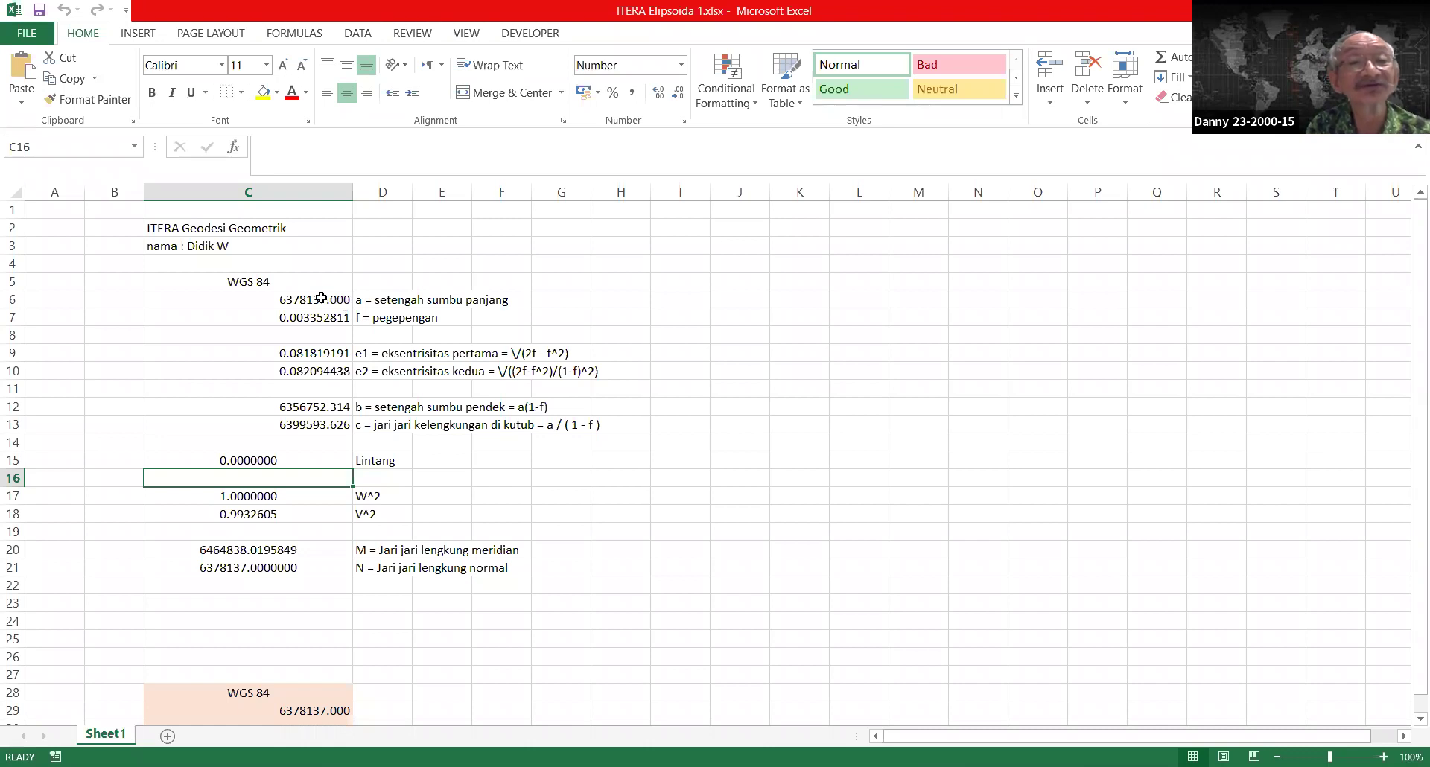
Step: Examine the WGS 84 semi-major axis in C6 and the flattening formula in C7
left_click_drag(344, 304, 376, 317)
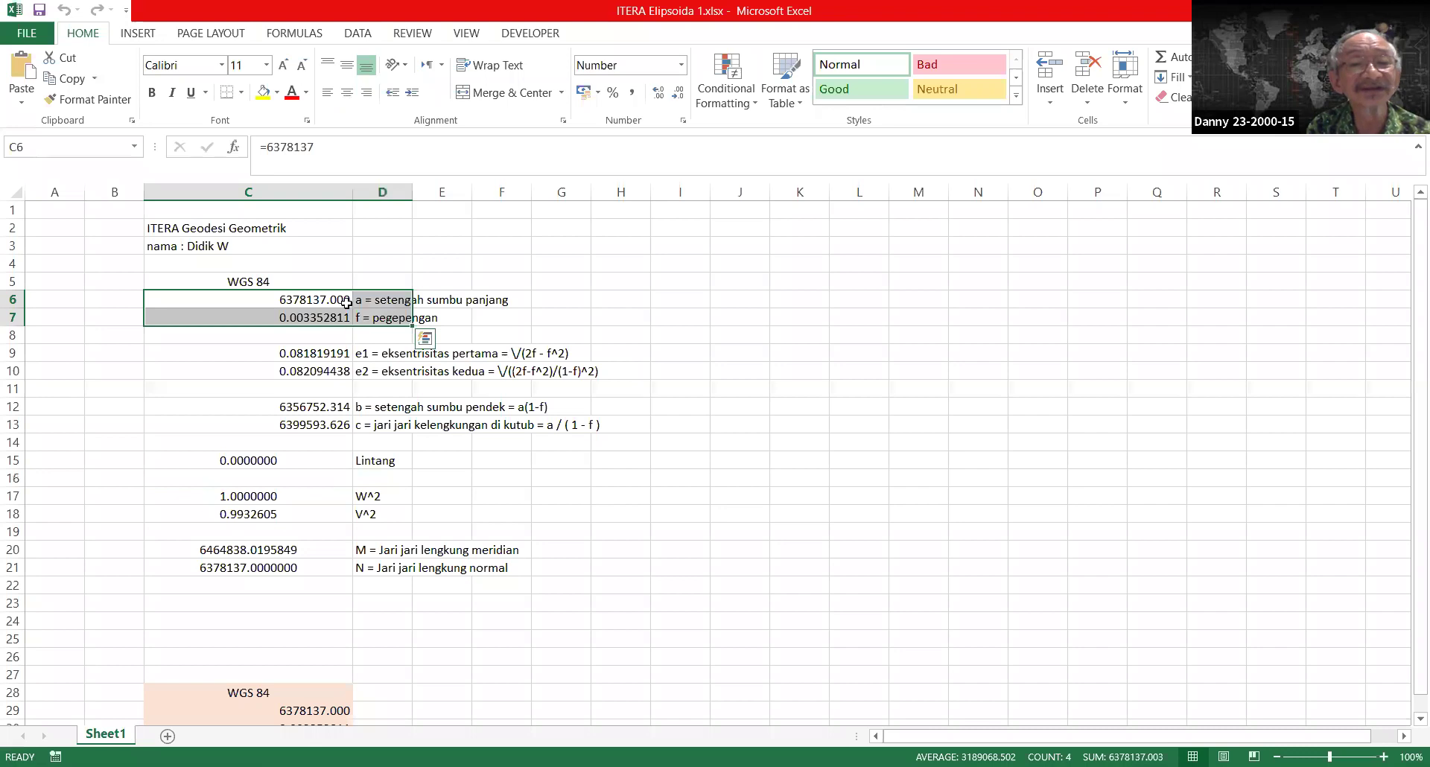
left_click(344, 302)
left_click(318, 276)
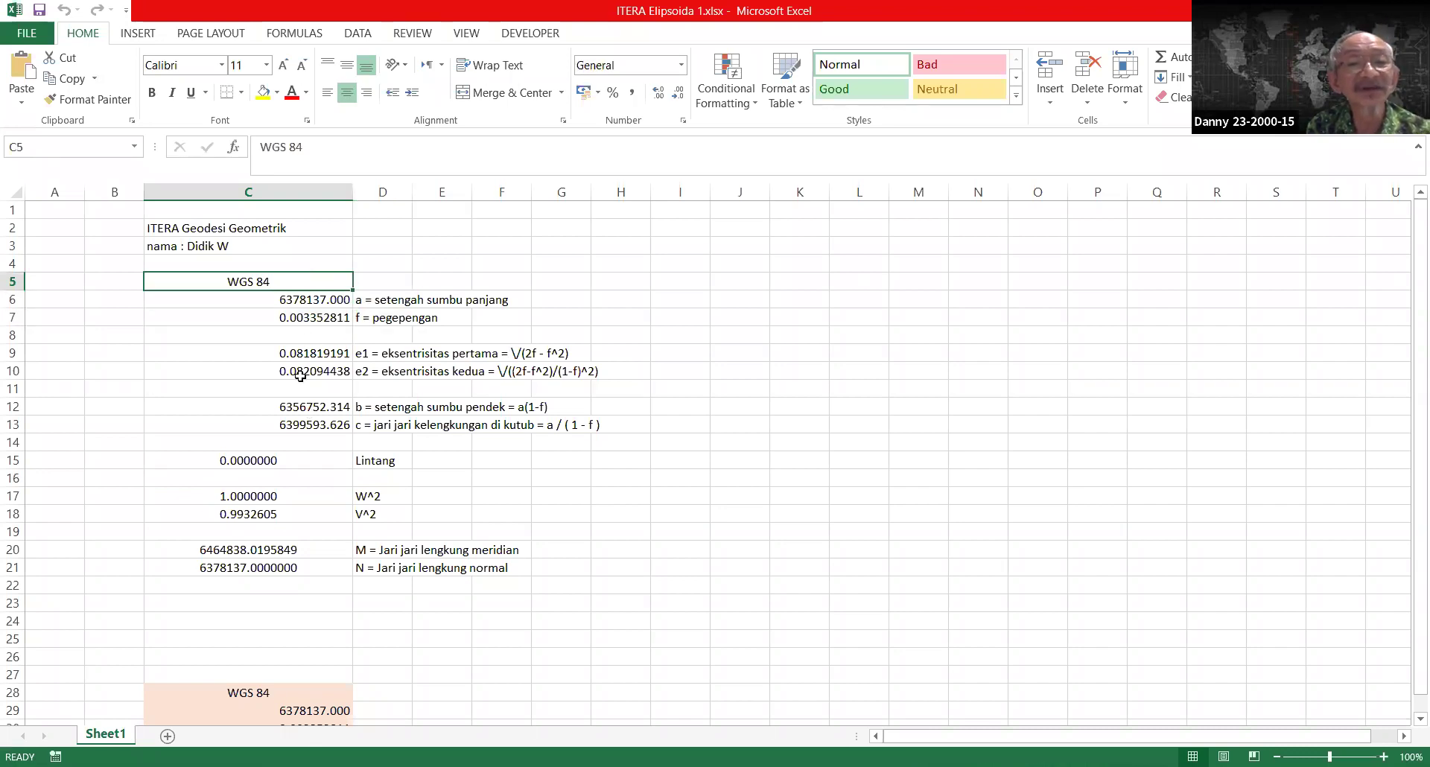
left_click(298, 303)
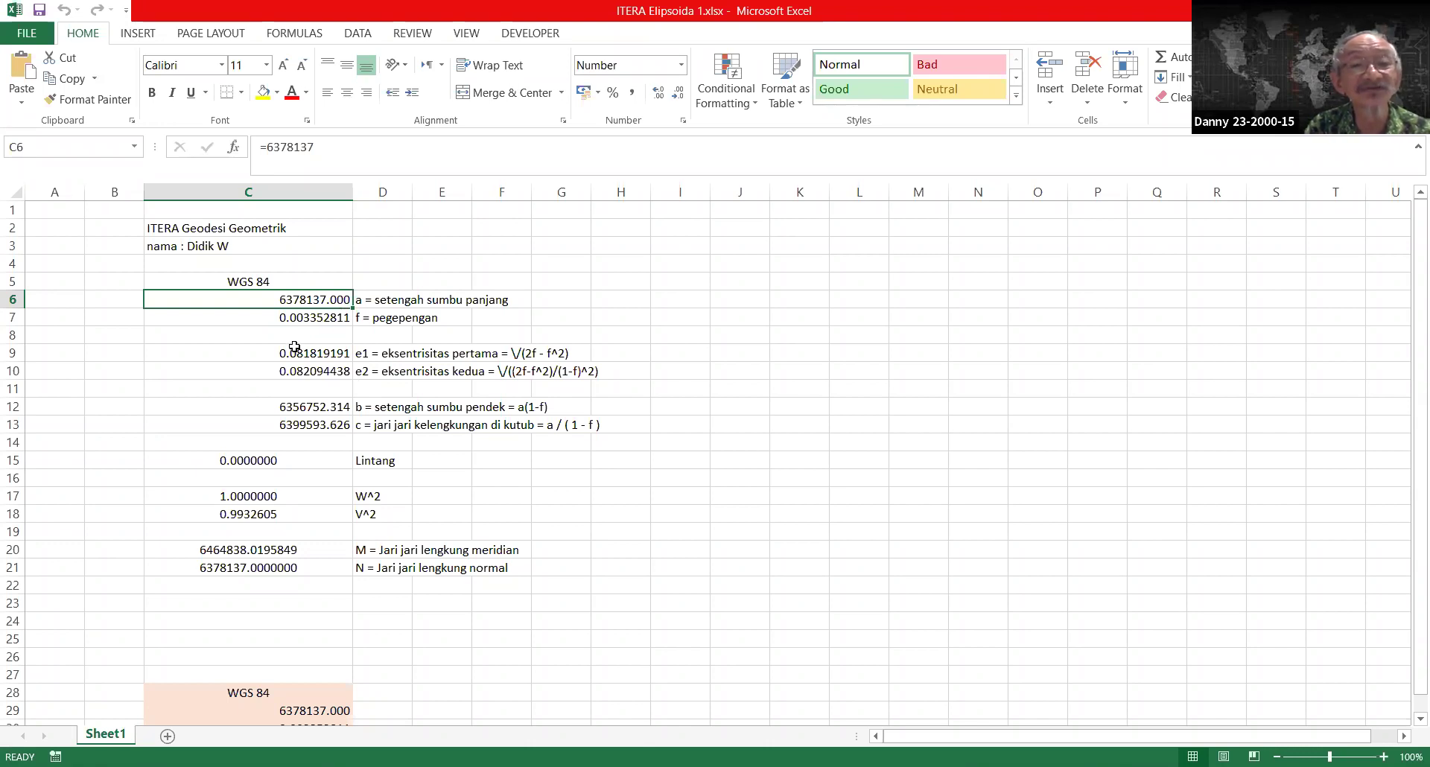
left_click(305, 320)
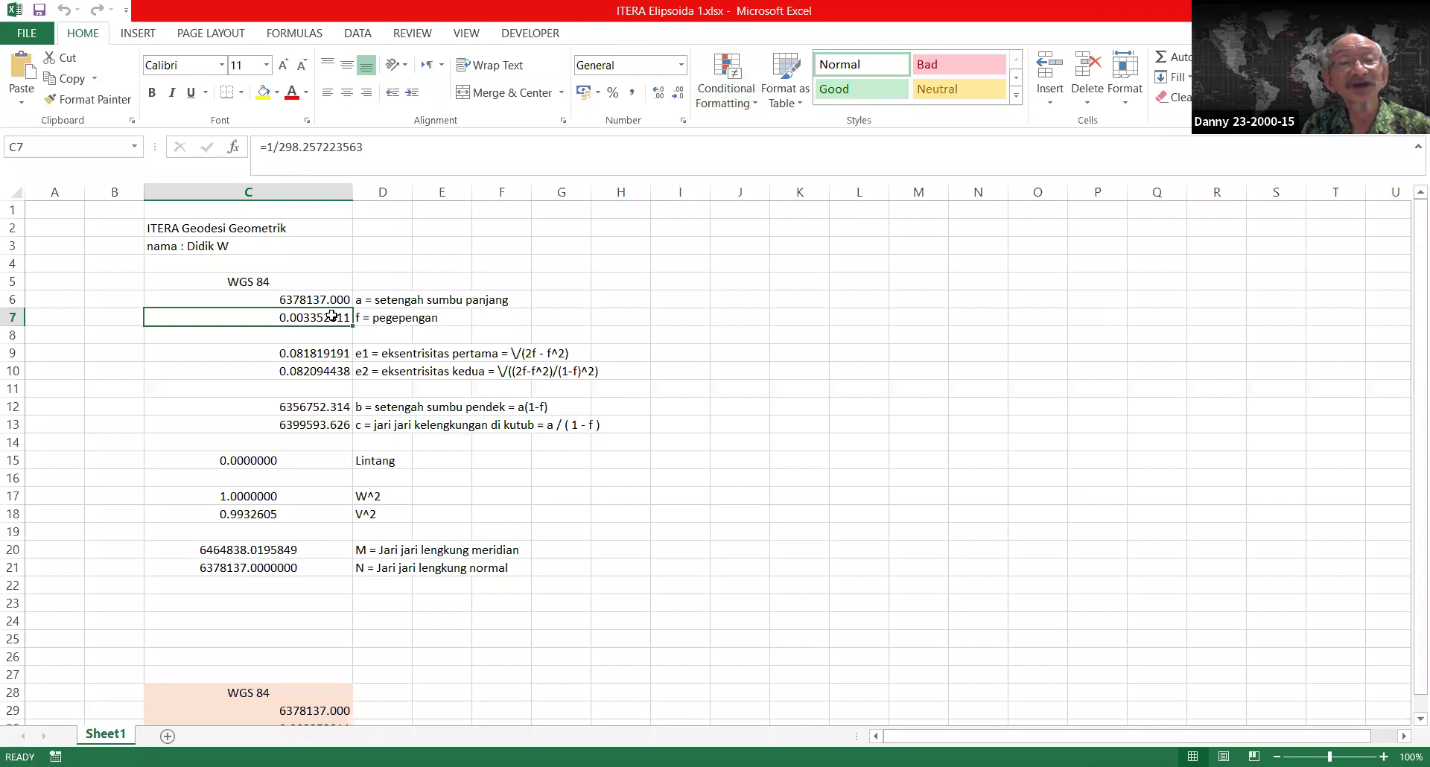
left_click_drag(379, 147, 253, 150)
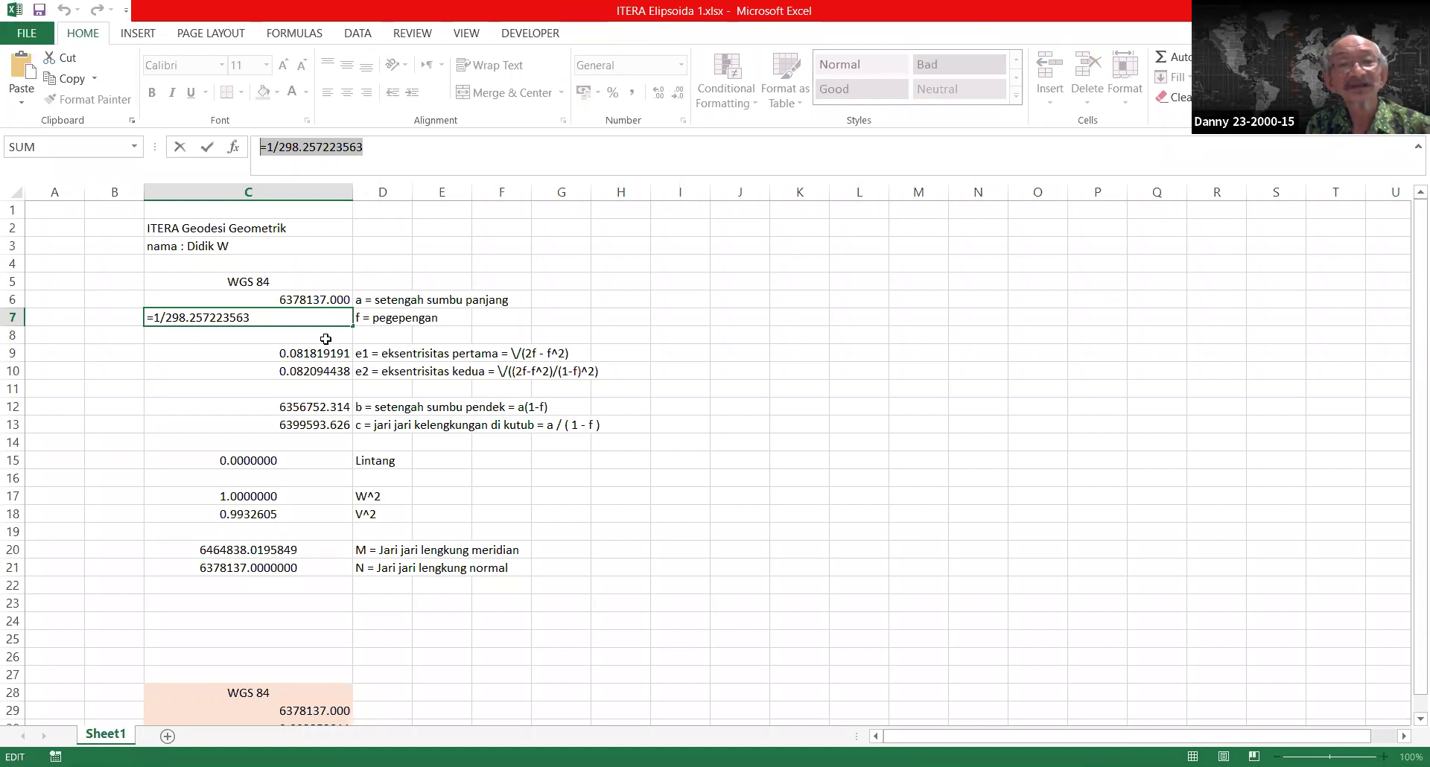
key("Return")
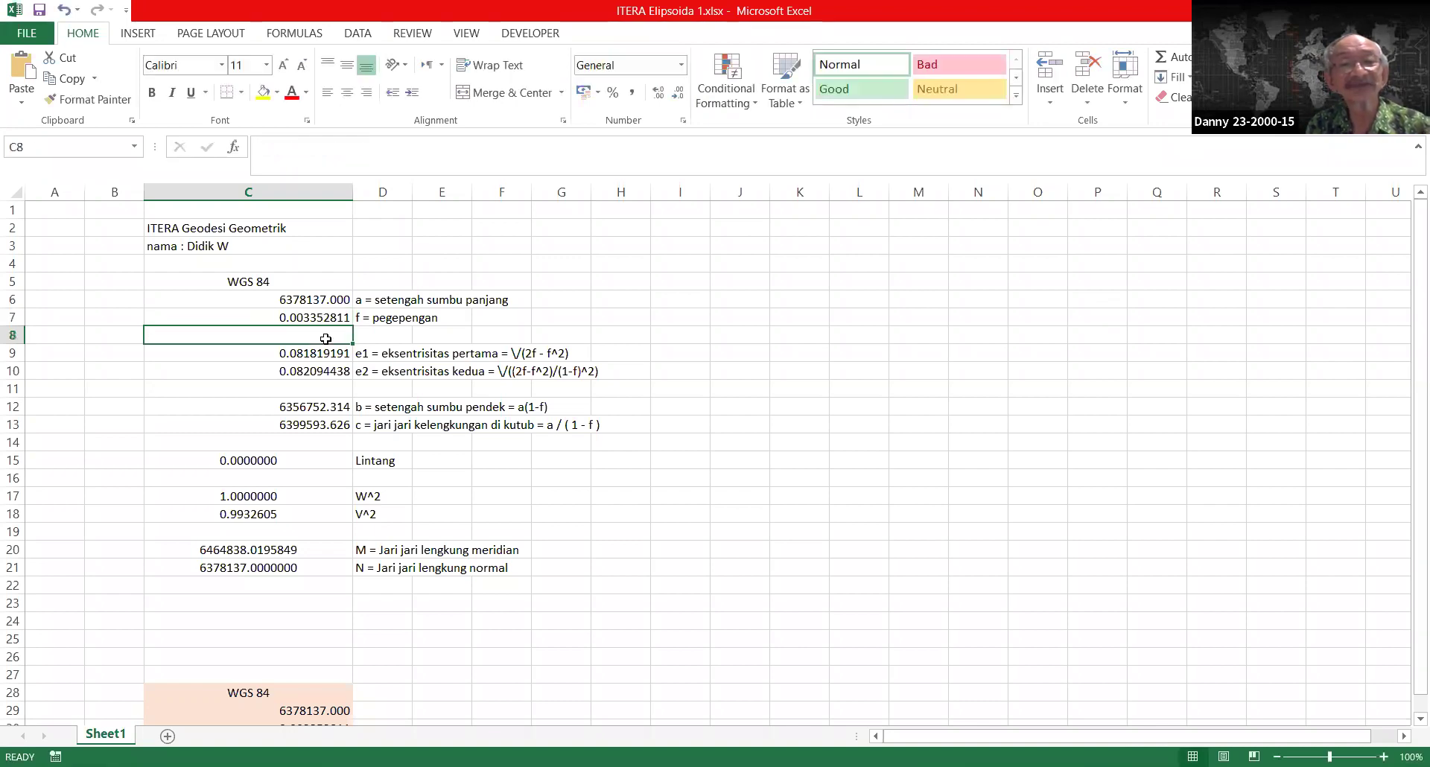
Step: Review the first and second eccentricity formulas in C9 and C10 and the cells they reference
key("Down")
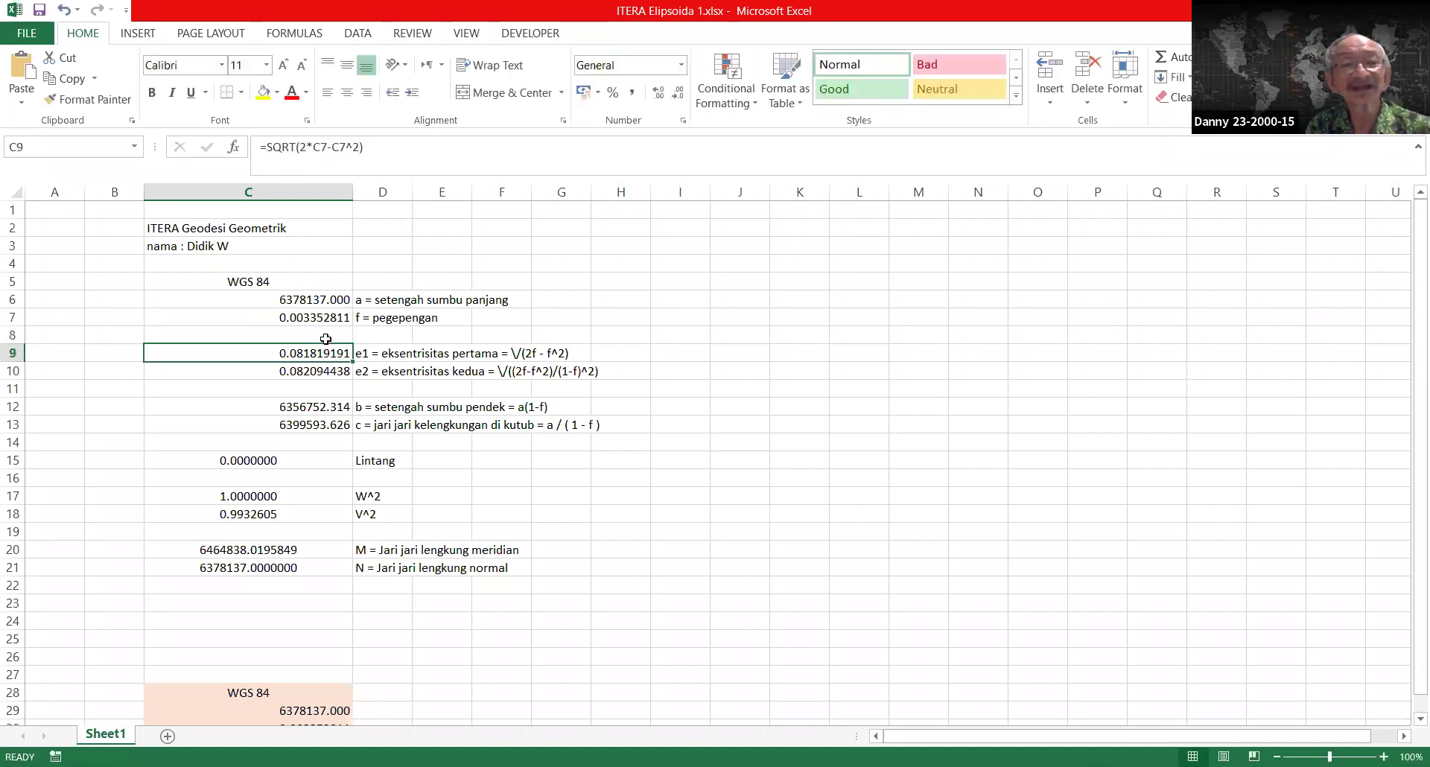
double_click(247, 352)
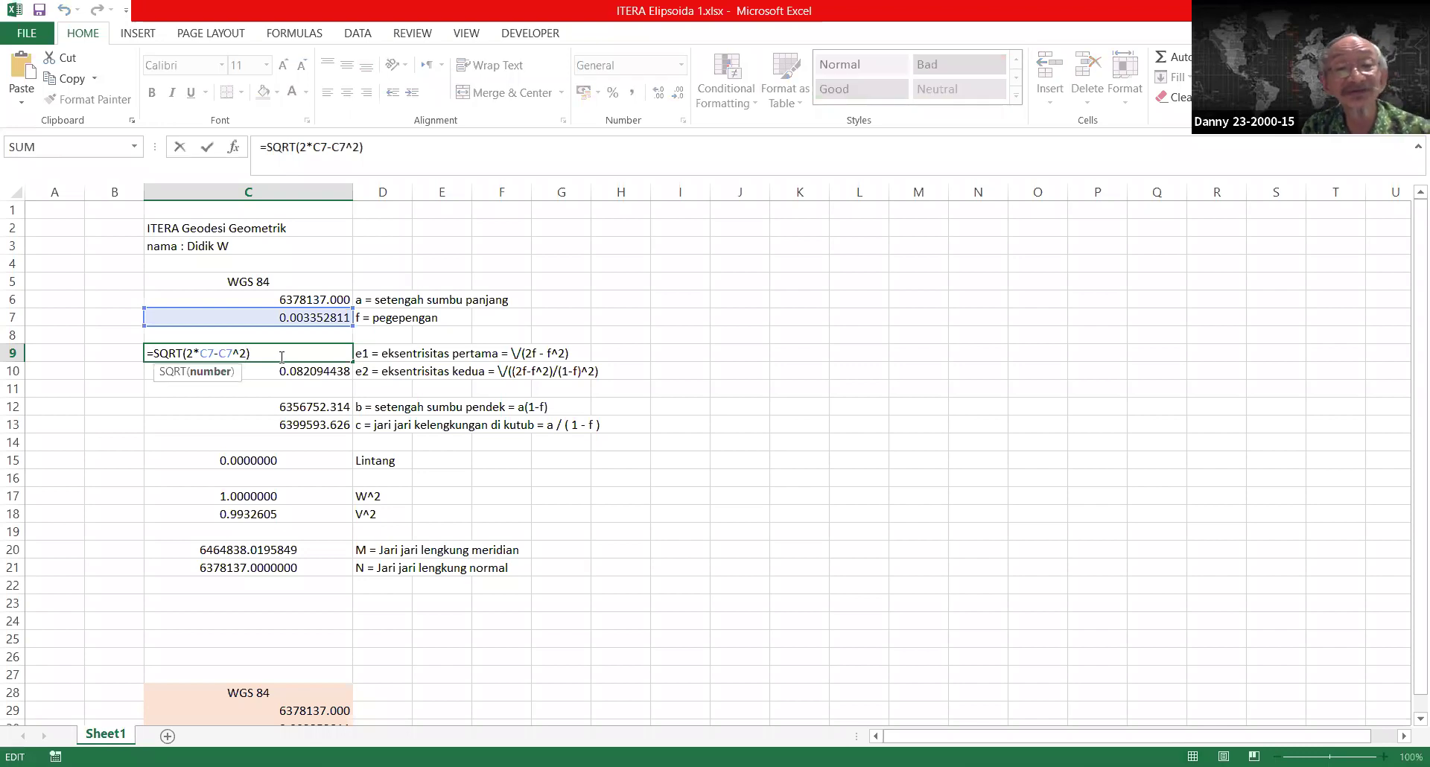
left_click(282, 357)
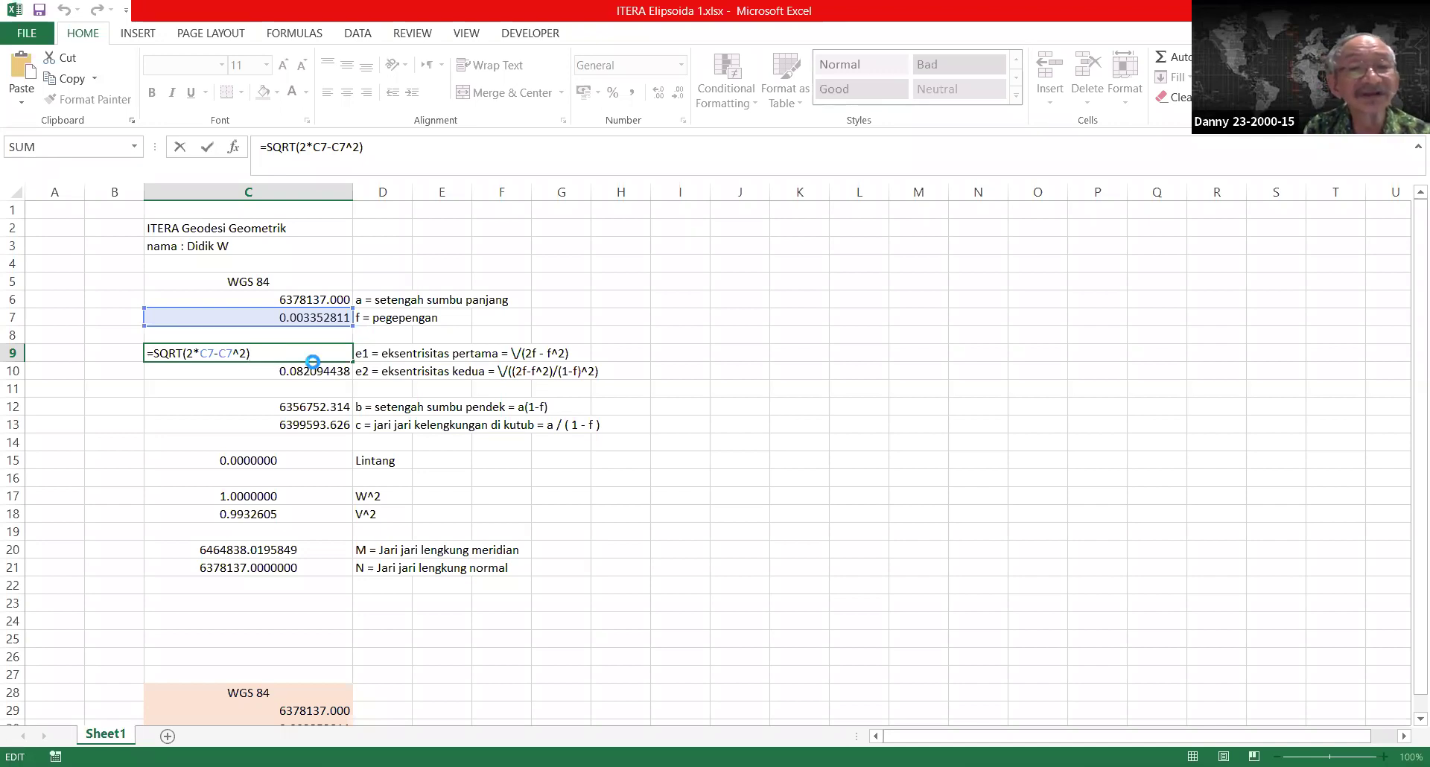
left_click(314, 364)
key("Down")
key("Up")
key("Up")
left_click(315, 378)
key("Down")
double_click(315, 372)
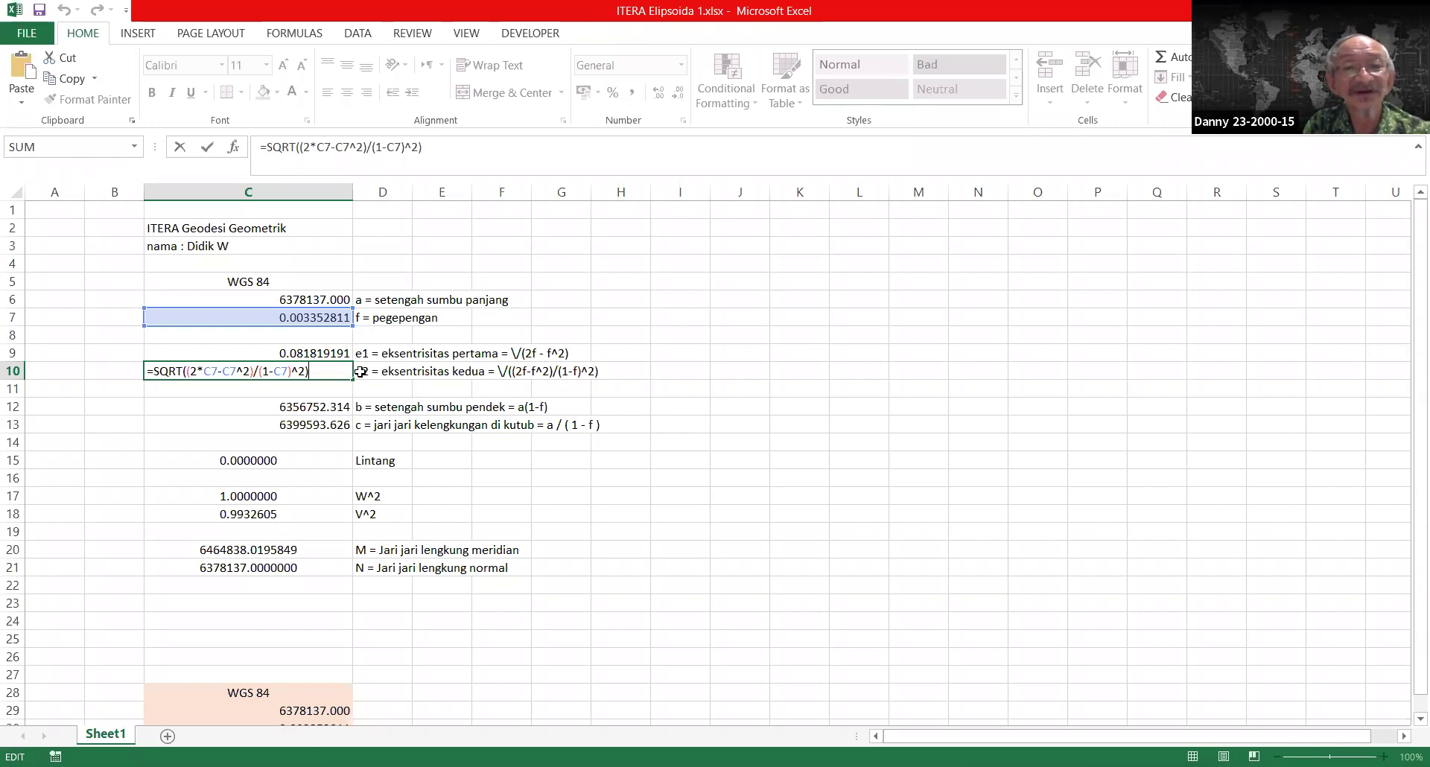
key("Return")
Step: Review the formulas for the semi-minor axis in C12 and the polar radius of curvature in C13
key("Return")
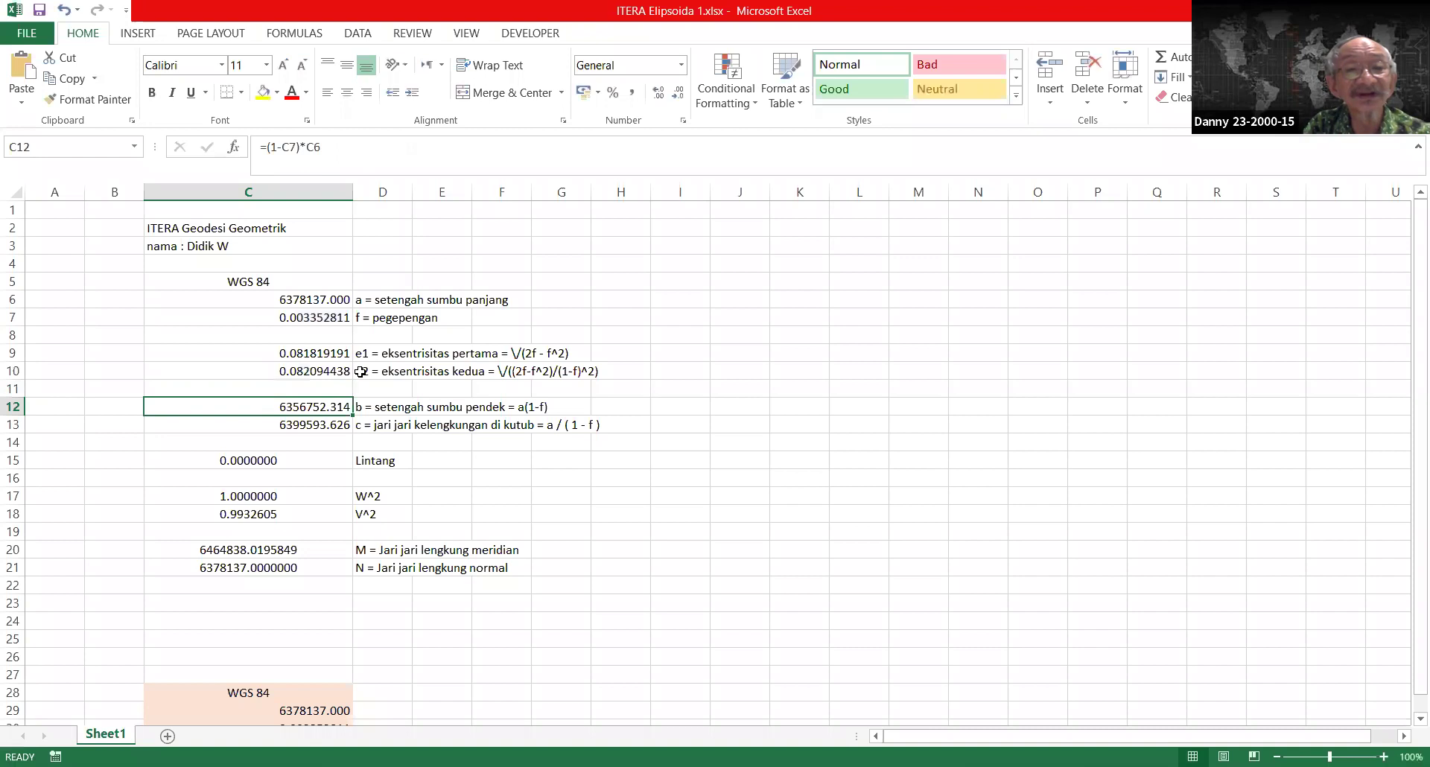
double_click(319, 407)
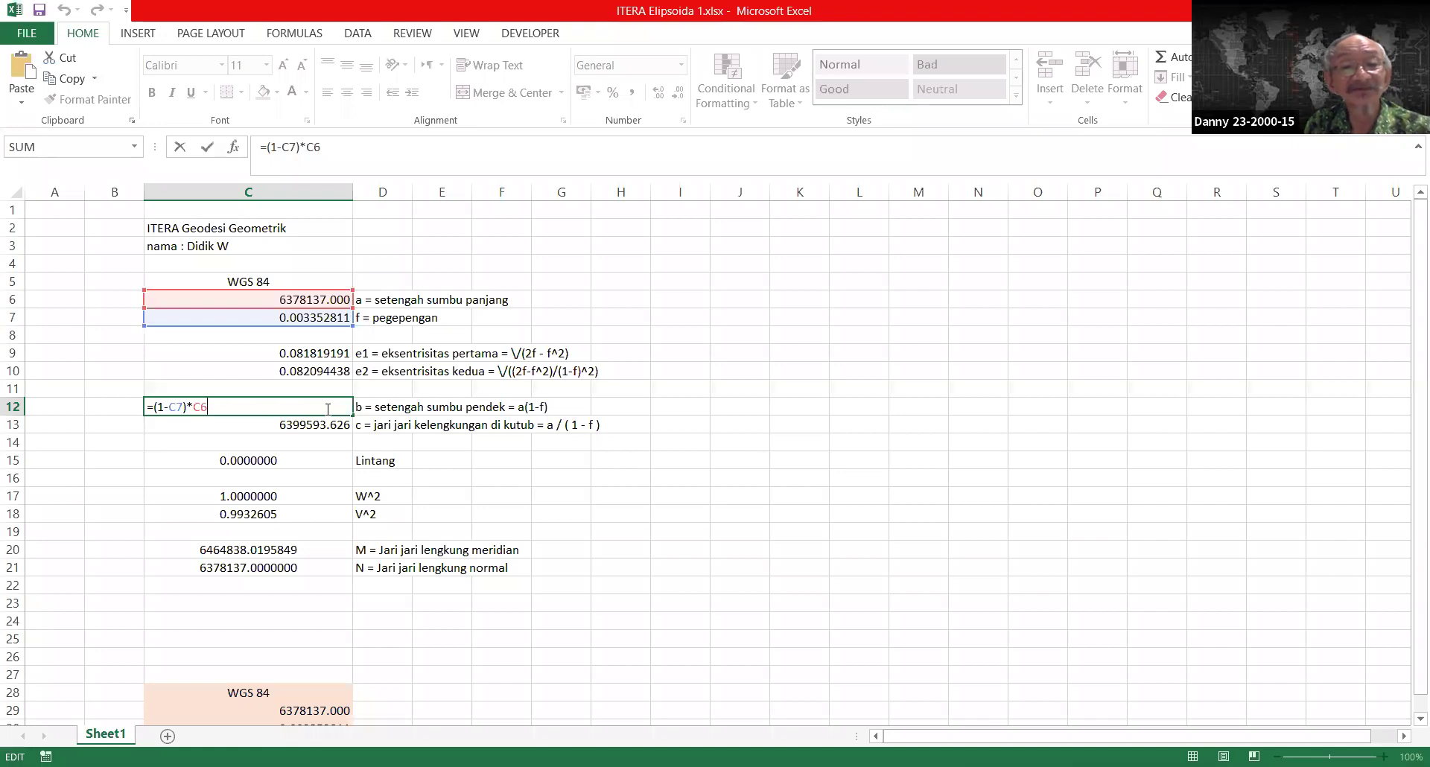
key("Return")
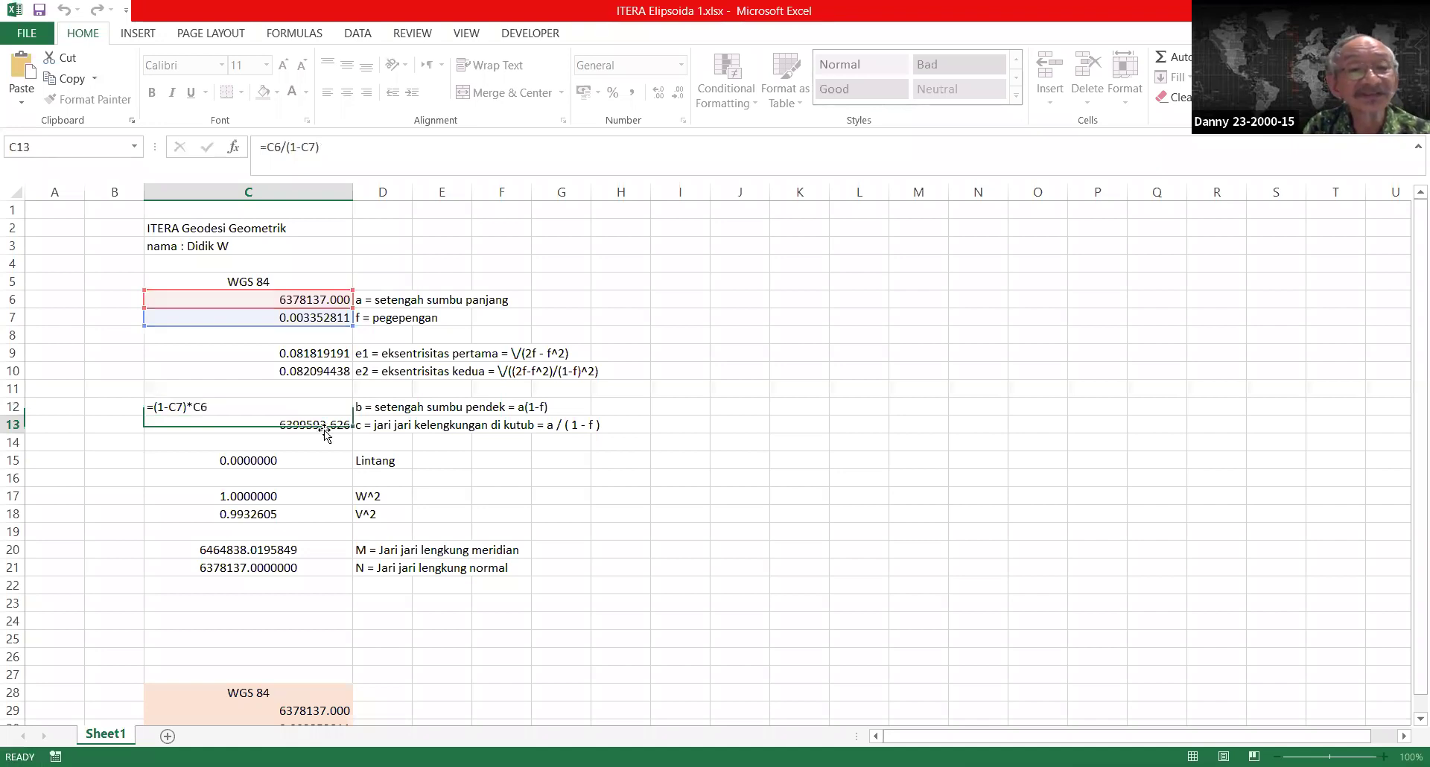
double_click(333, 422)
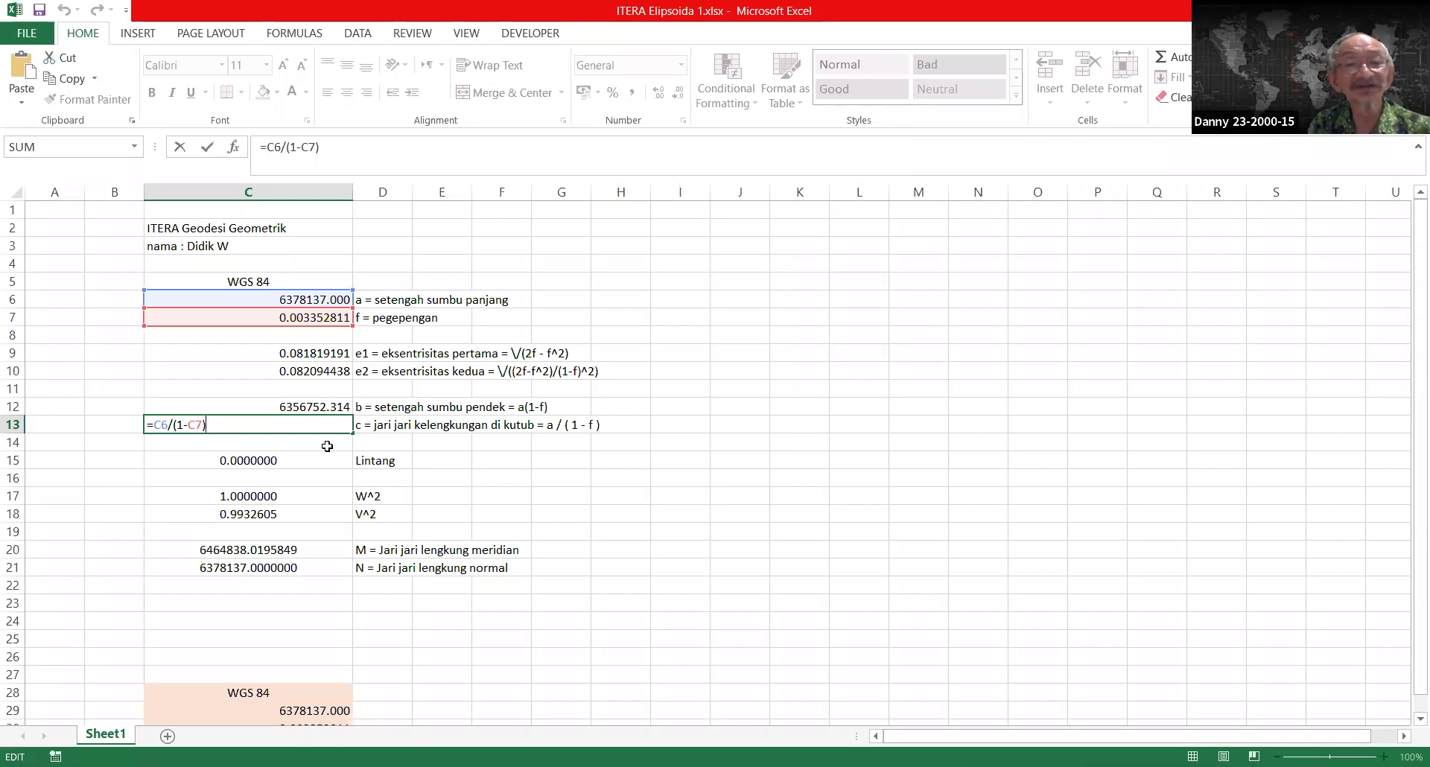
key("Return")
Step: Examine the latitude input in C15 and the W^2 and V^2 formulas in C17 and C18 that depend on it
left_click(326, 462)
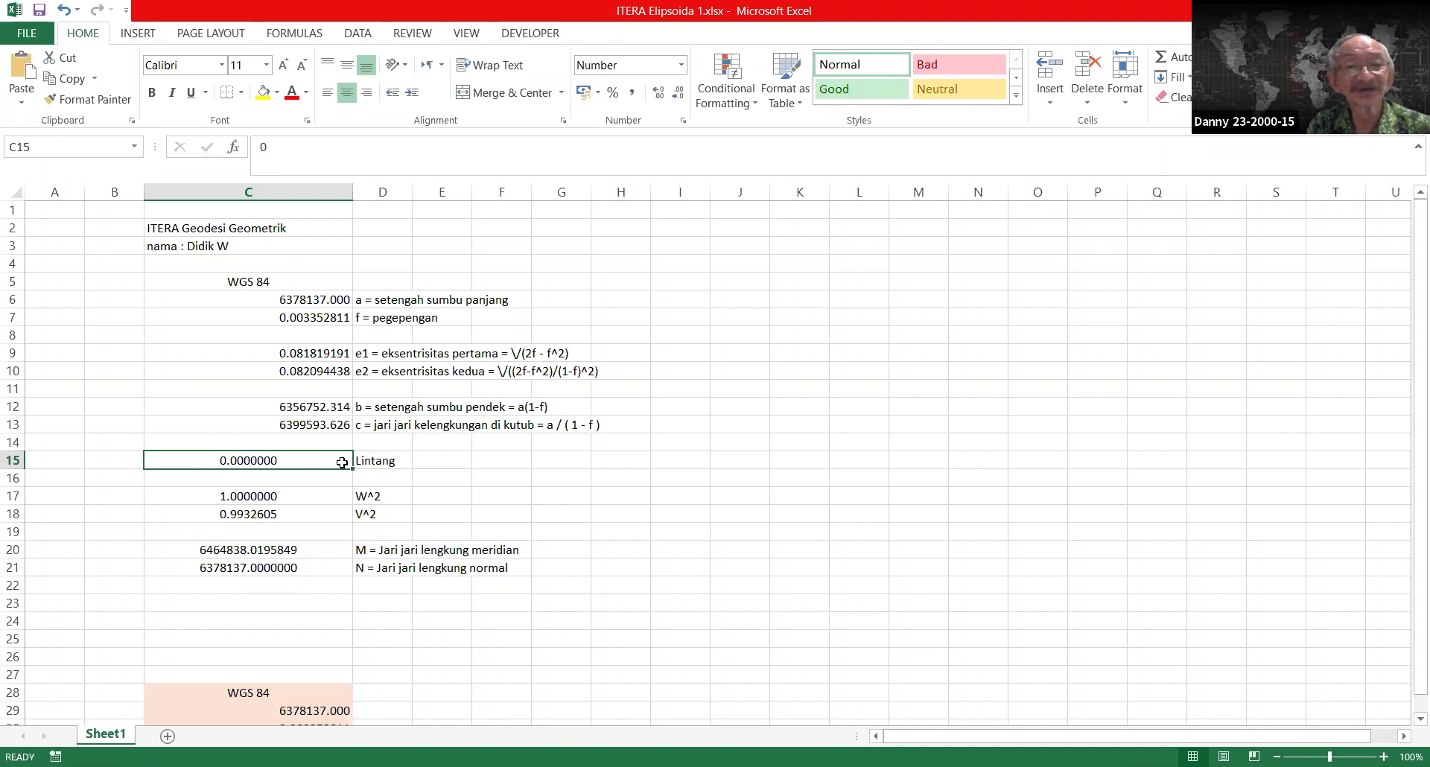
key("Down")
key("Down")
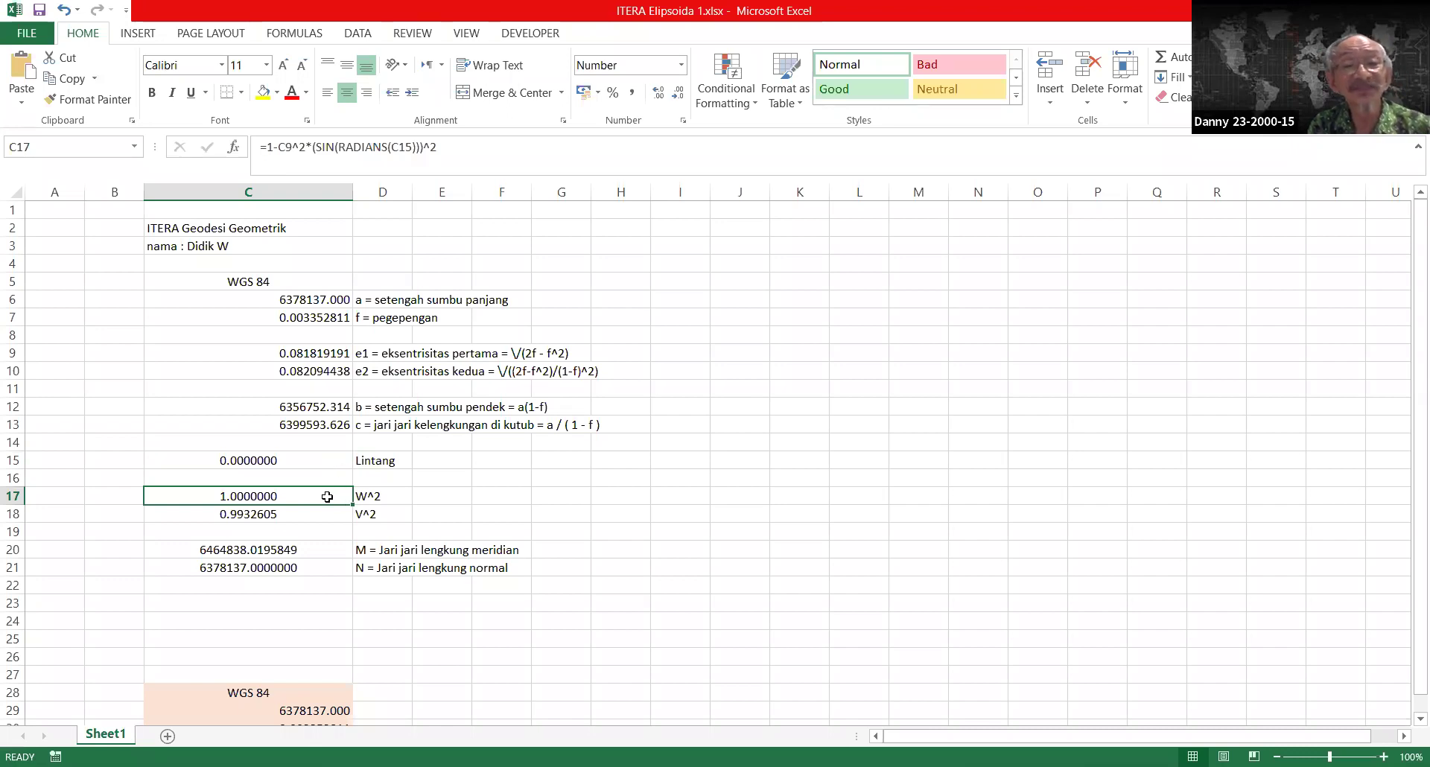
double_click(331, 494)
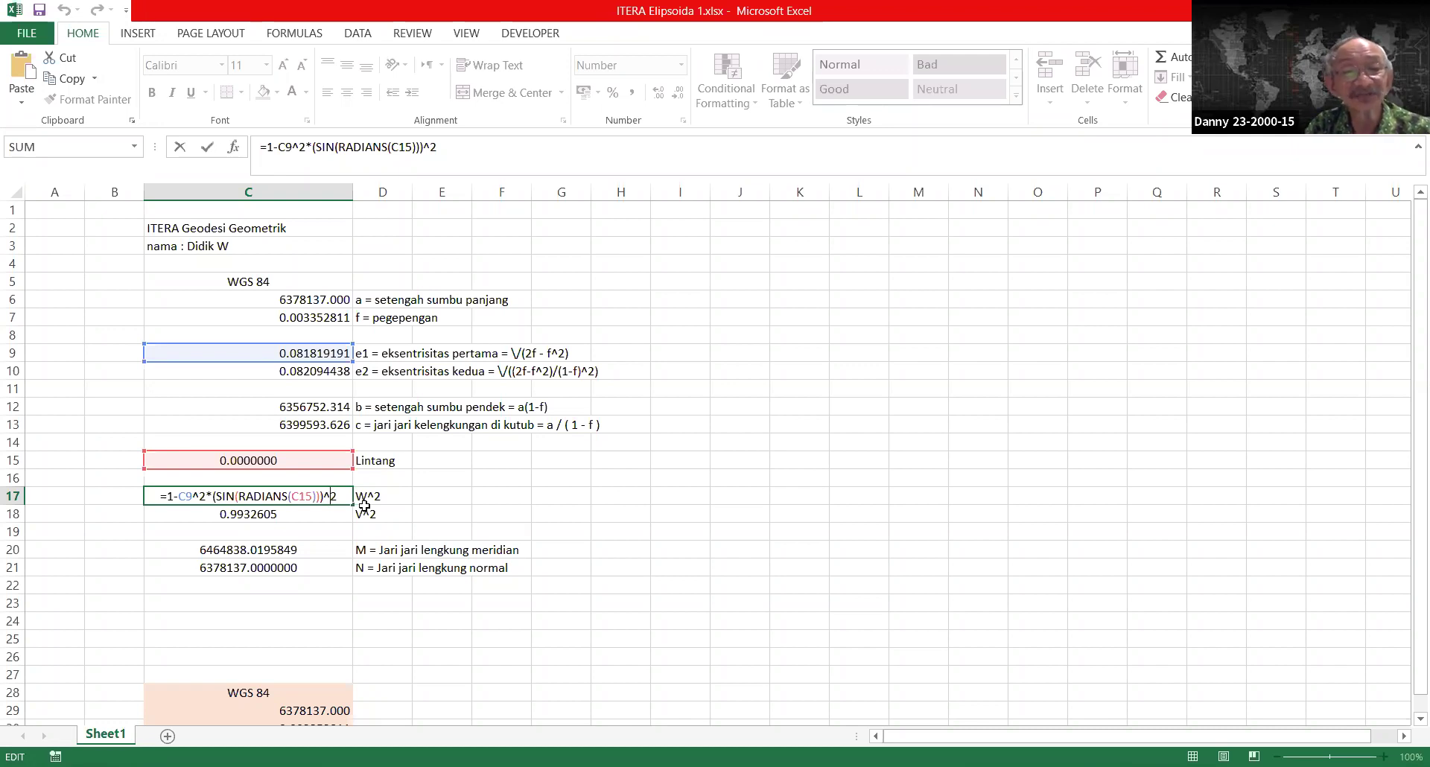
key("Return")
key("Return")
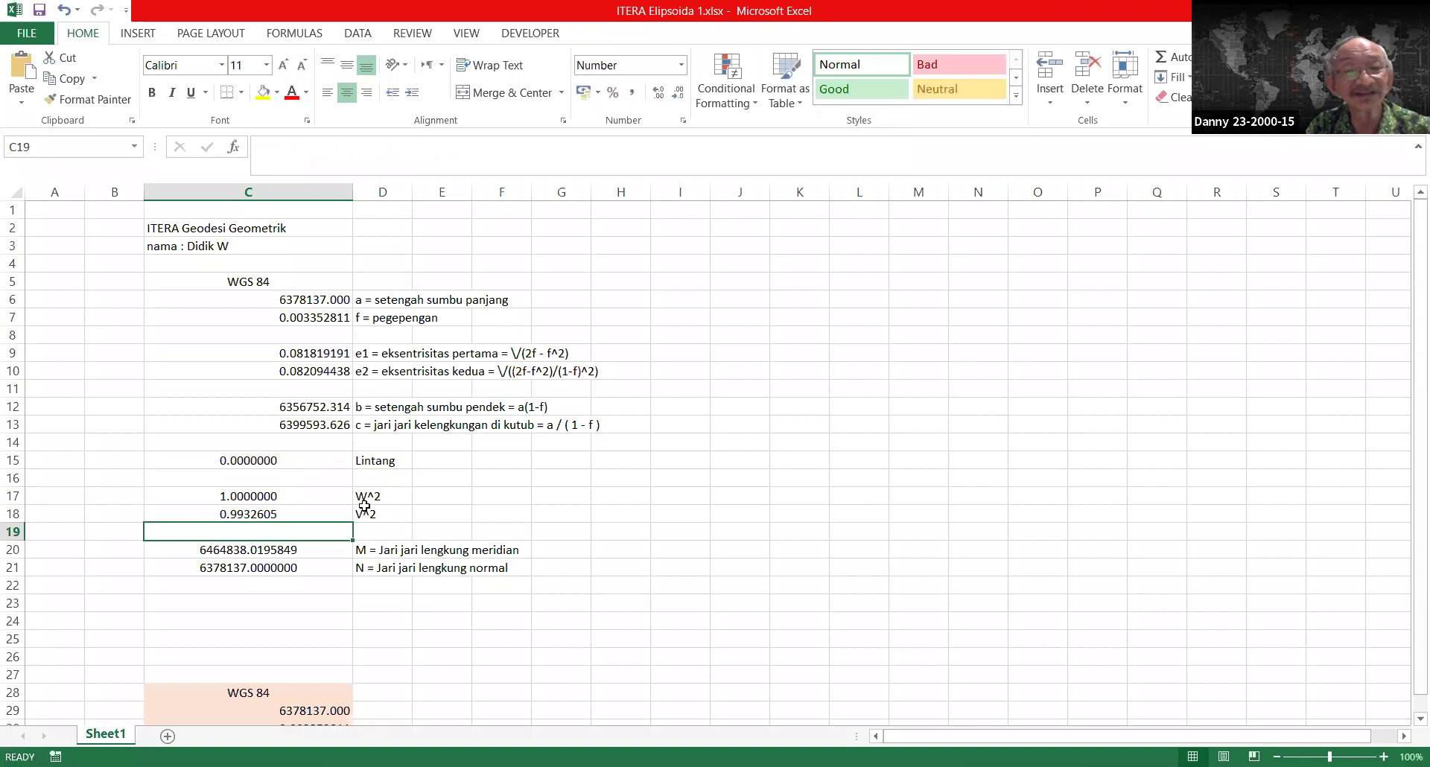
key("Up")
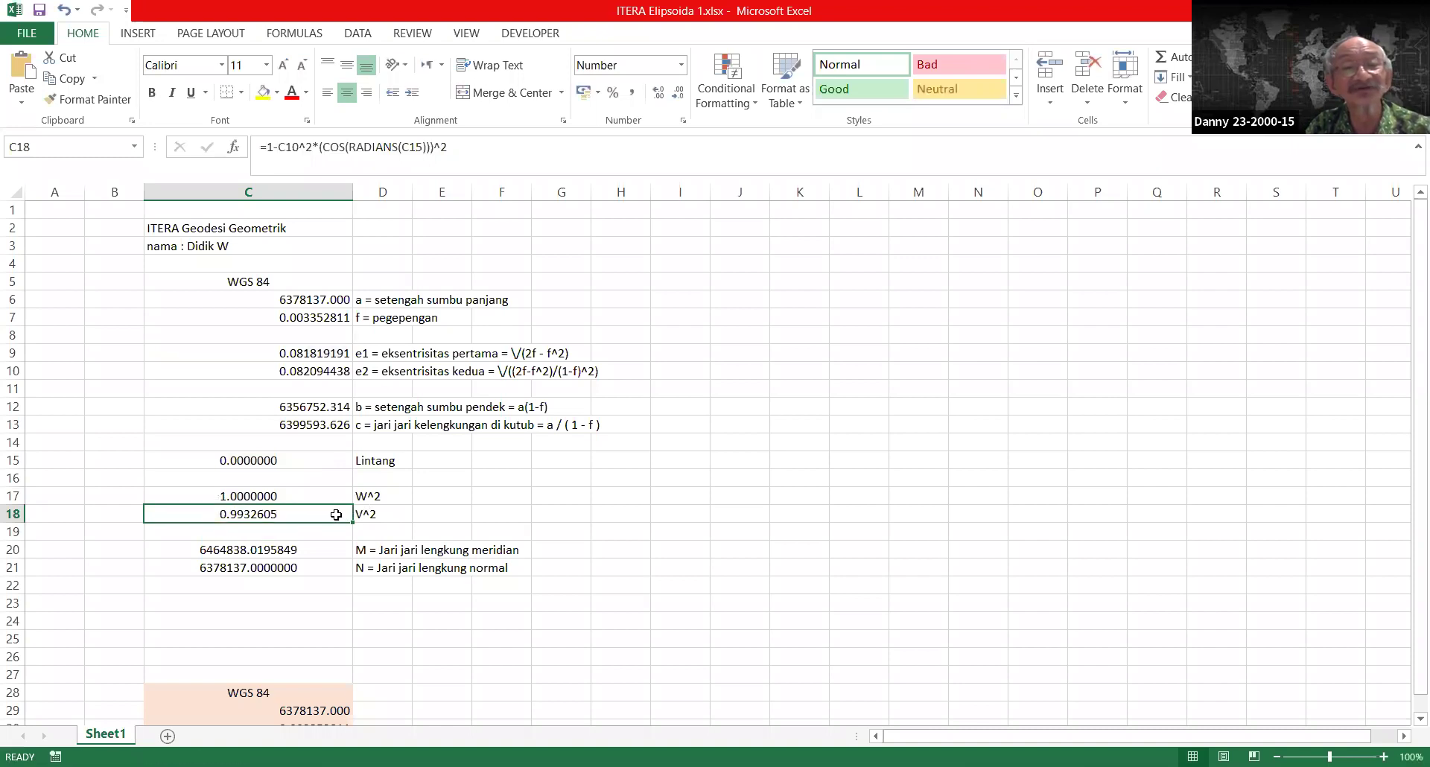
double_click(336, 514)
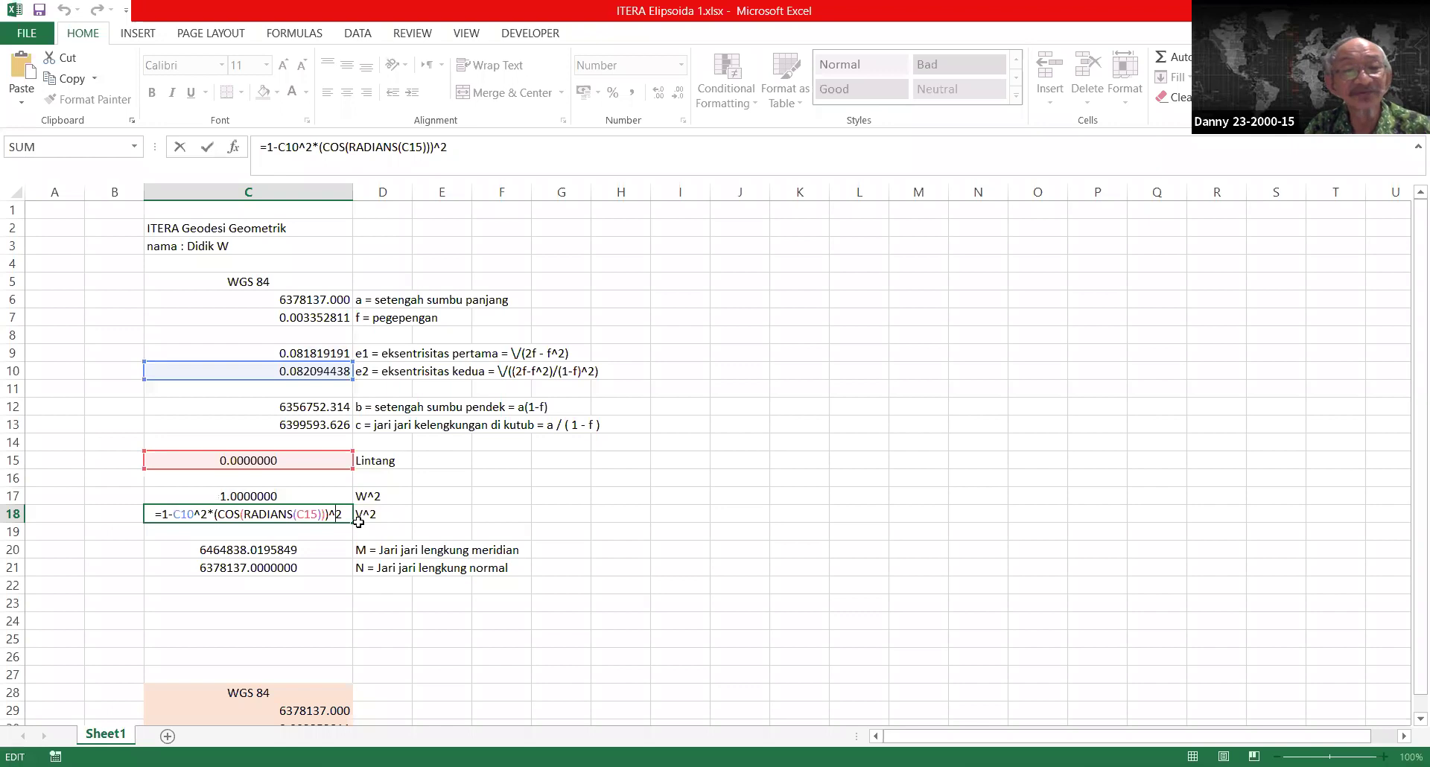
key("Return")
Step: Review the formulas for the meridian radius M in C20 and the normal radius N in C21
left_click(330, 550)
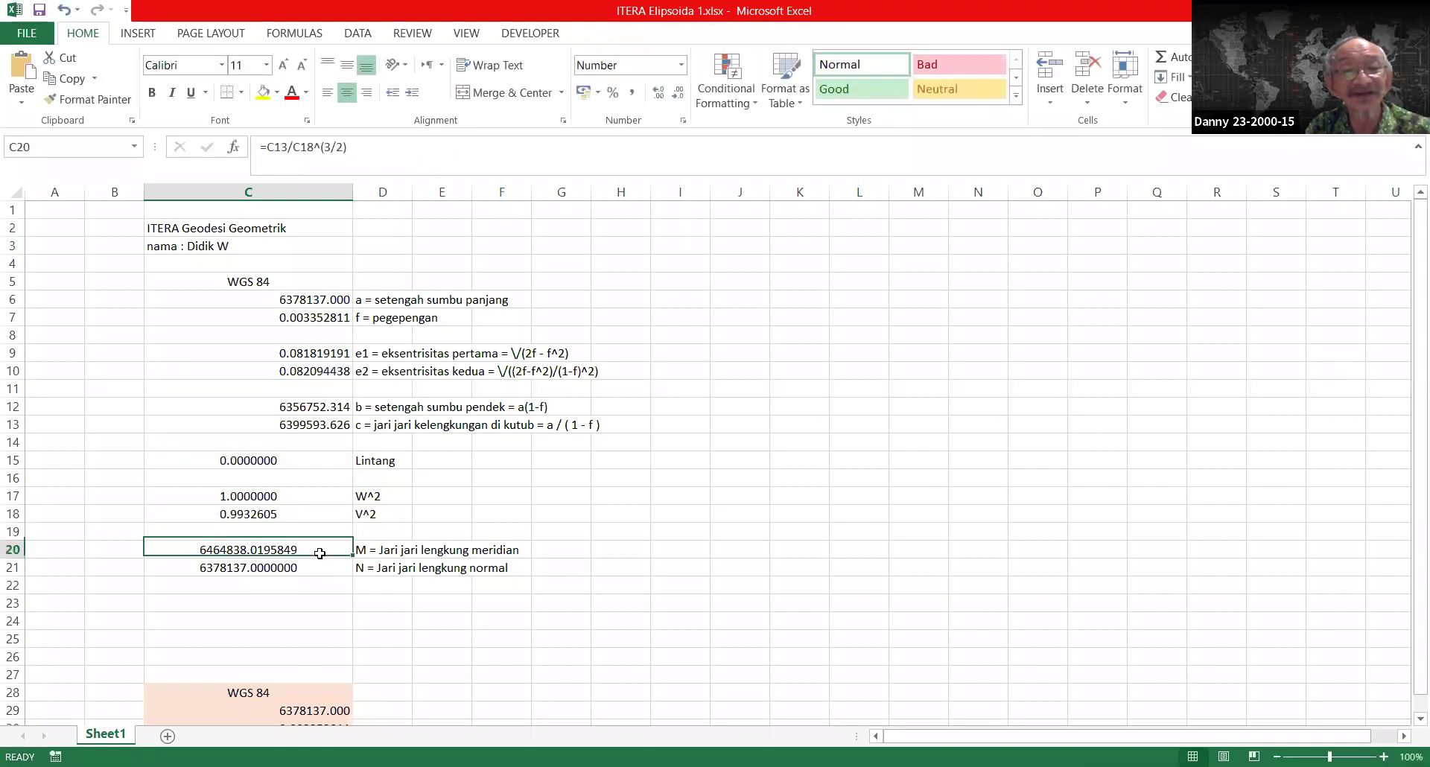
double_click(328, 552)
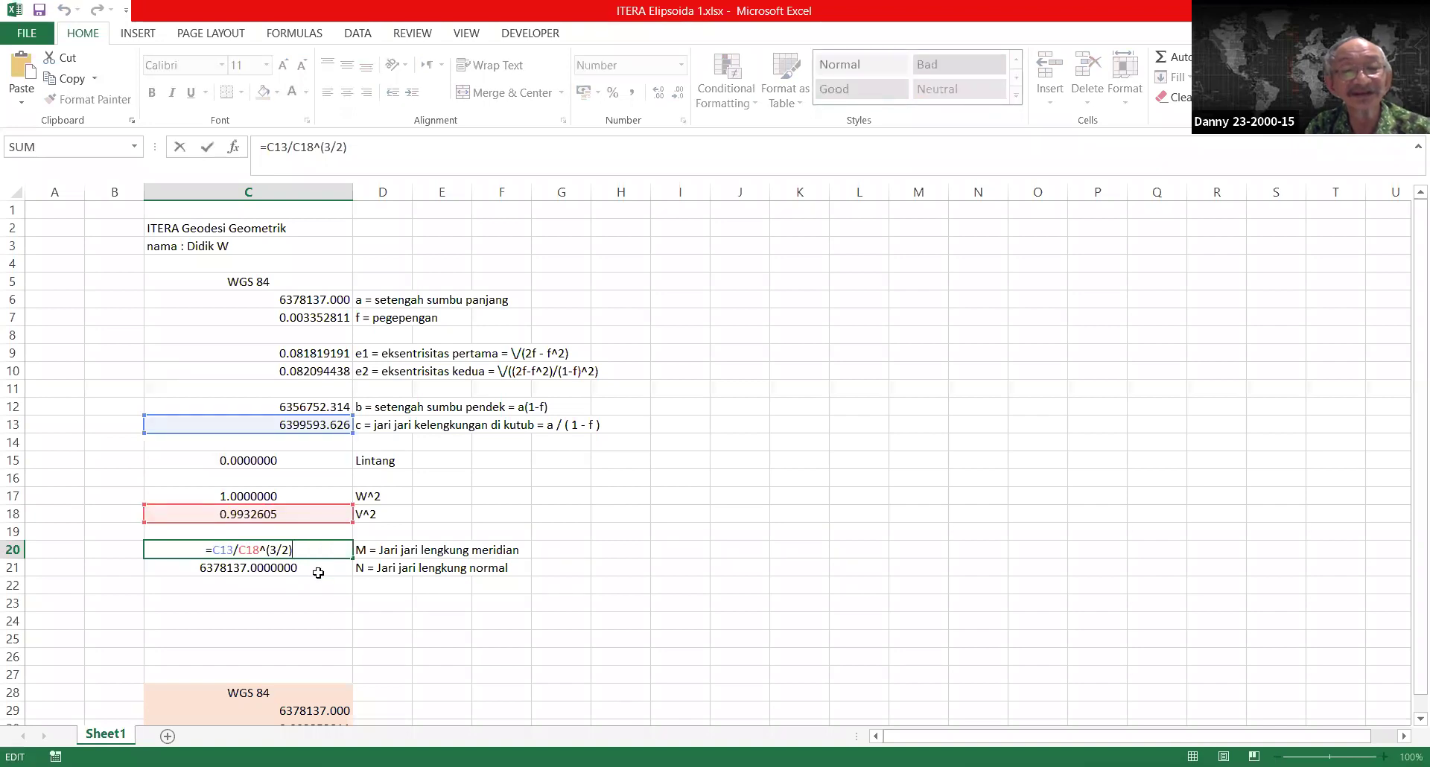
left_click(321, 570)
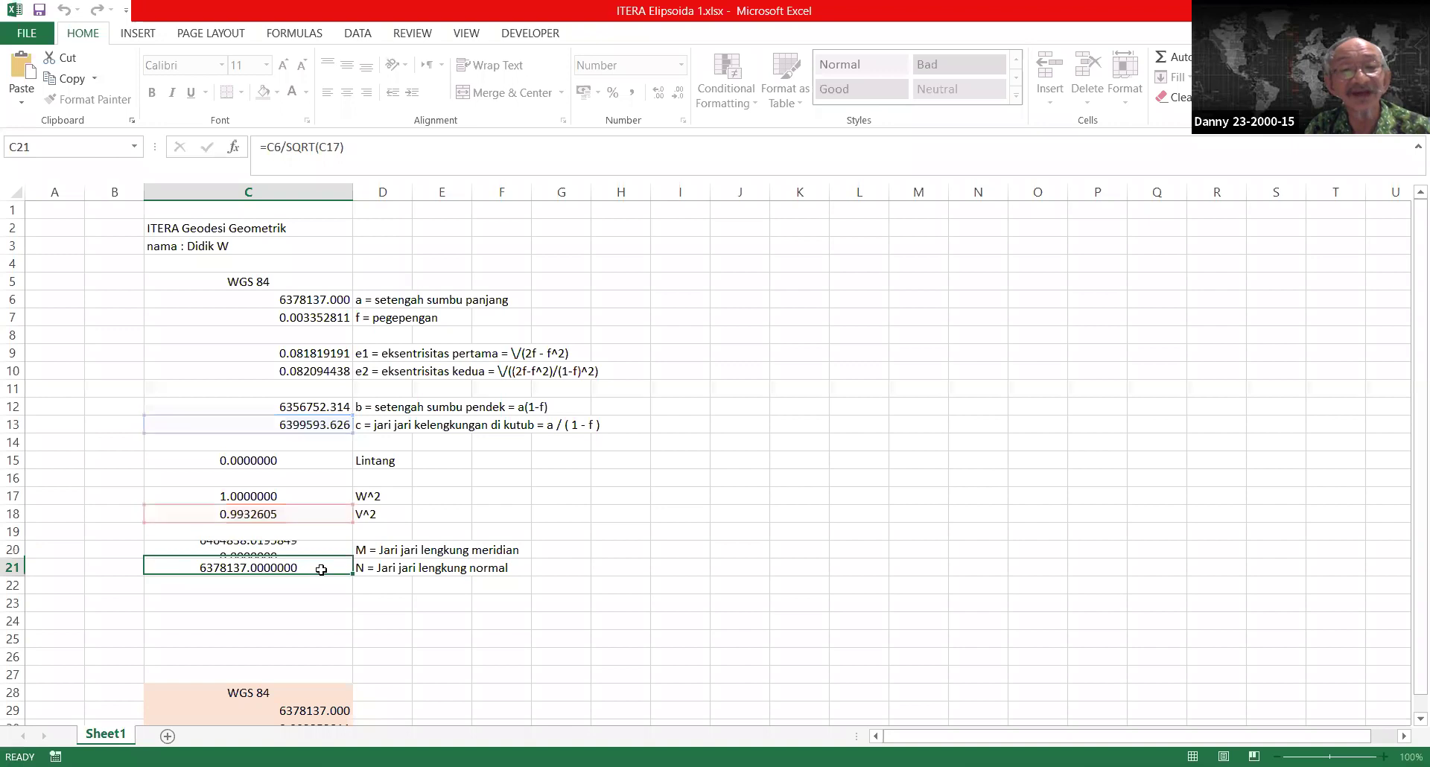
double_click(321, 569)
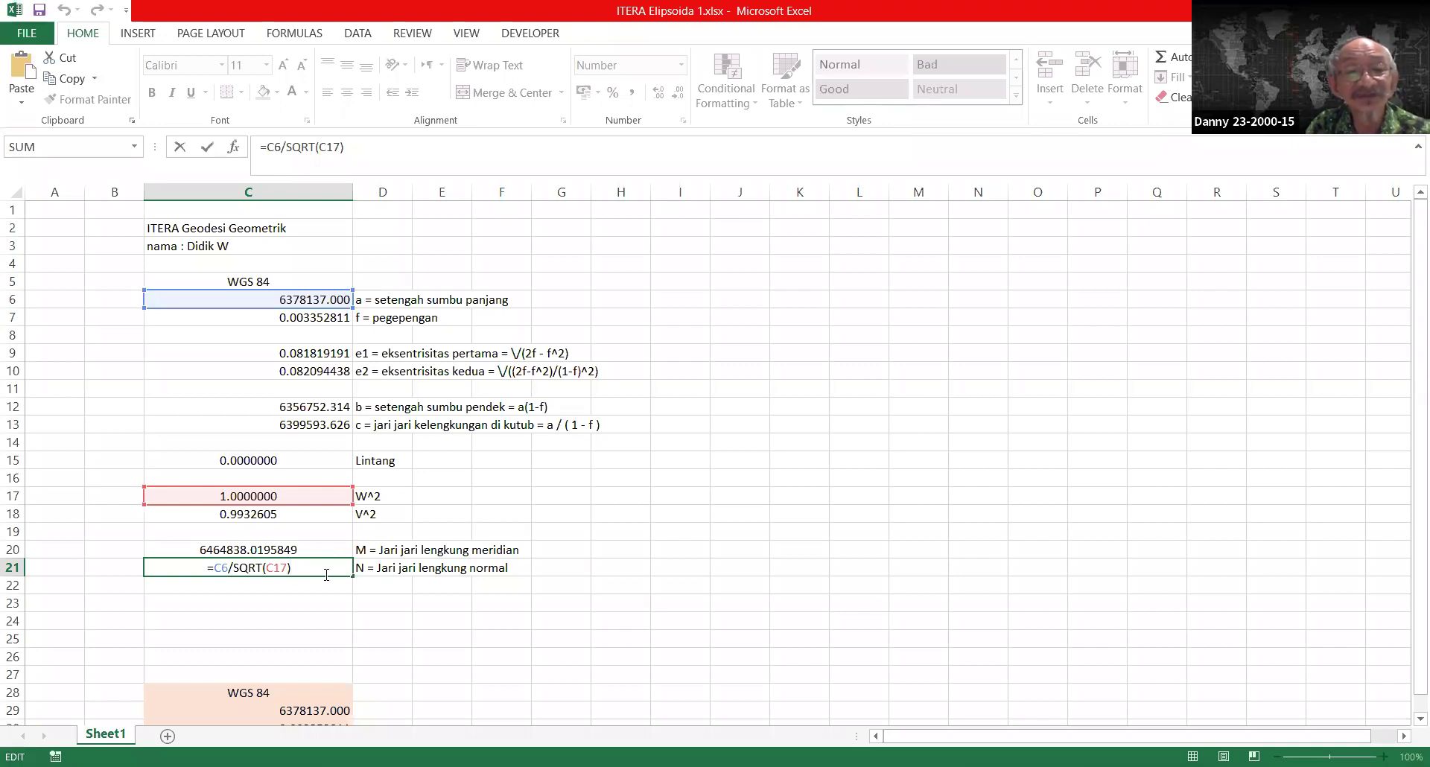
key("Return")
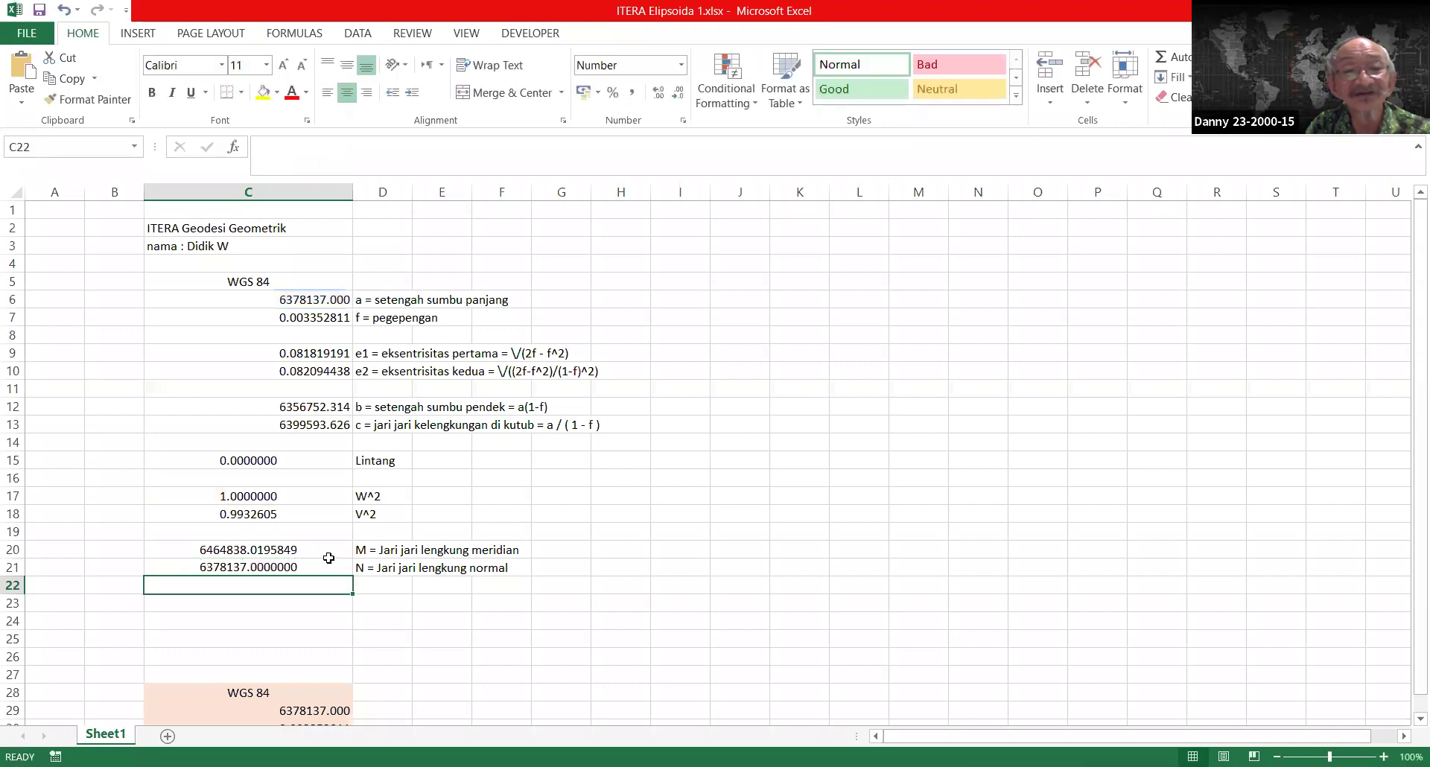
Step: Inspect the shaded WGS 84 parameters in C29 and C30 and recheck the meridian radius formula in C20
left_click(409, 618)
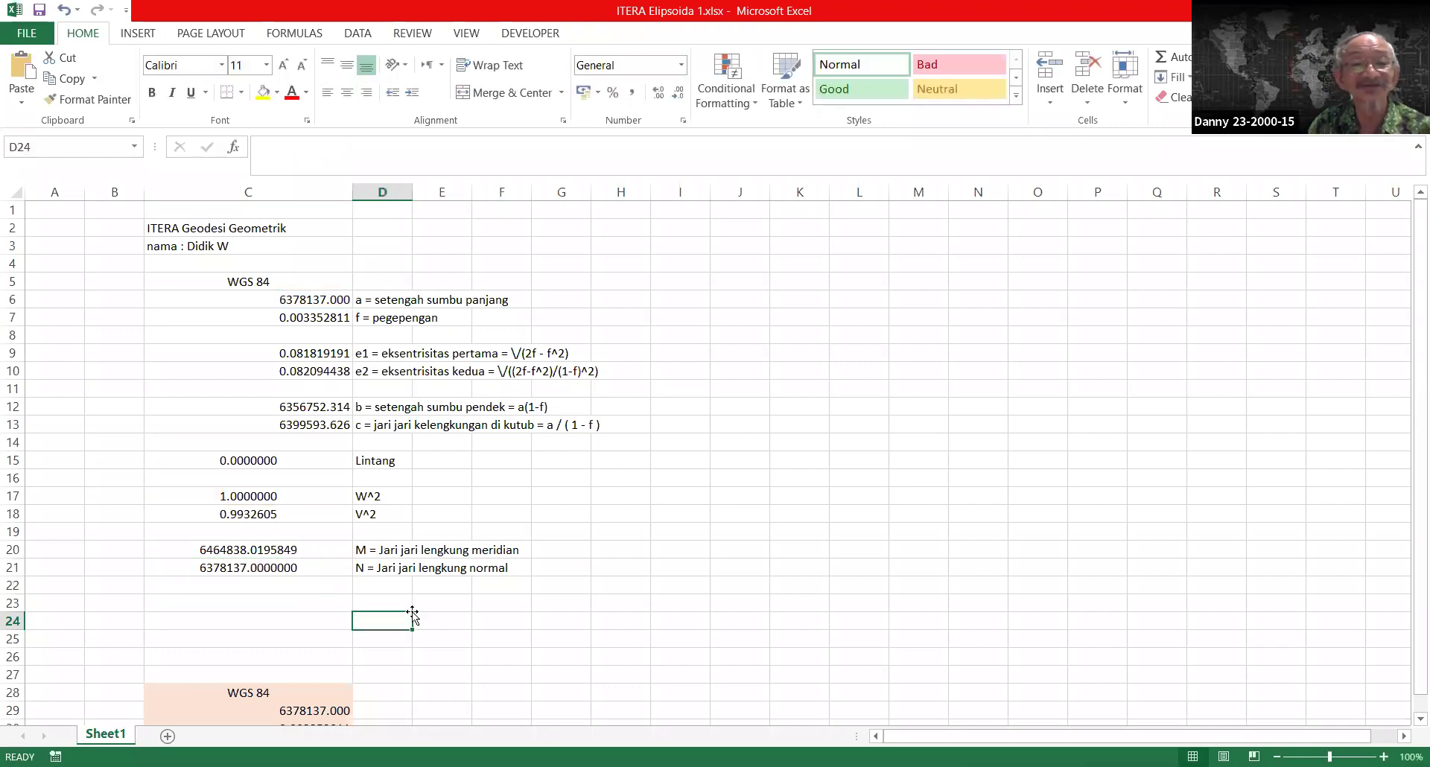
scroll(406, 625, "down", 2)
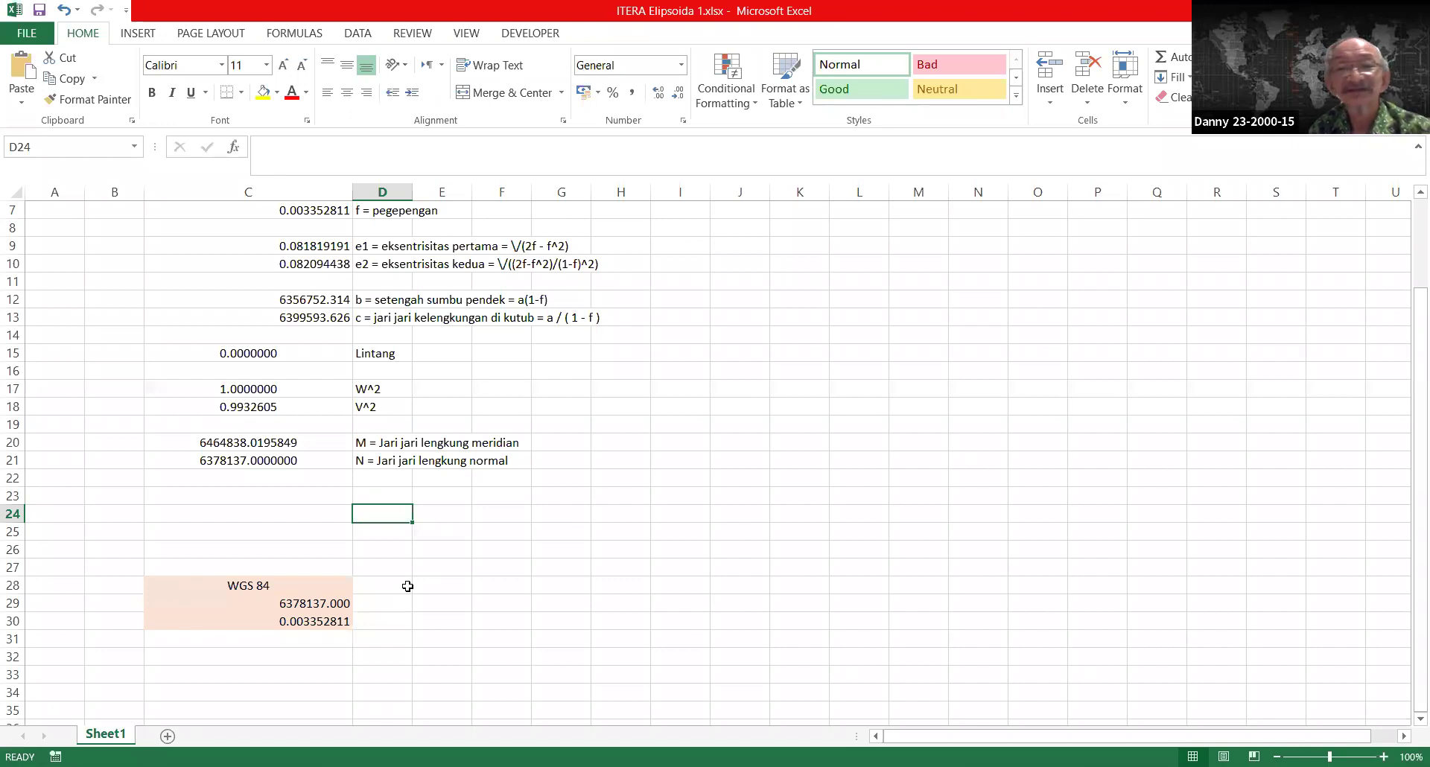
left_click(350, 623)
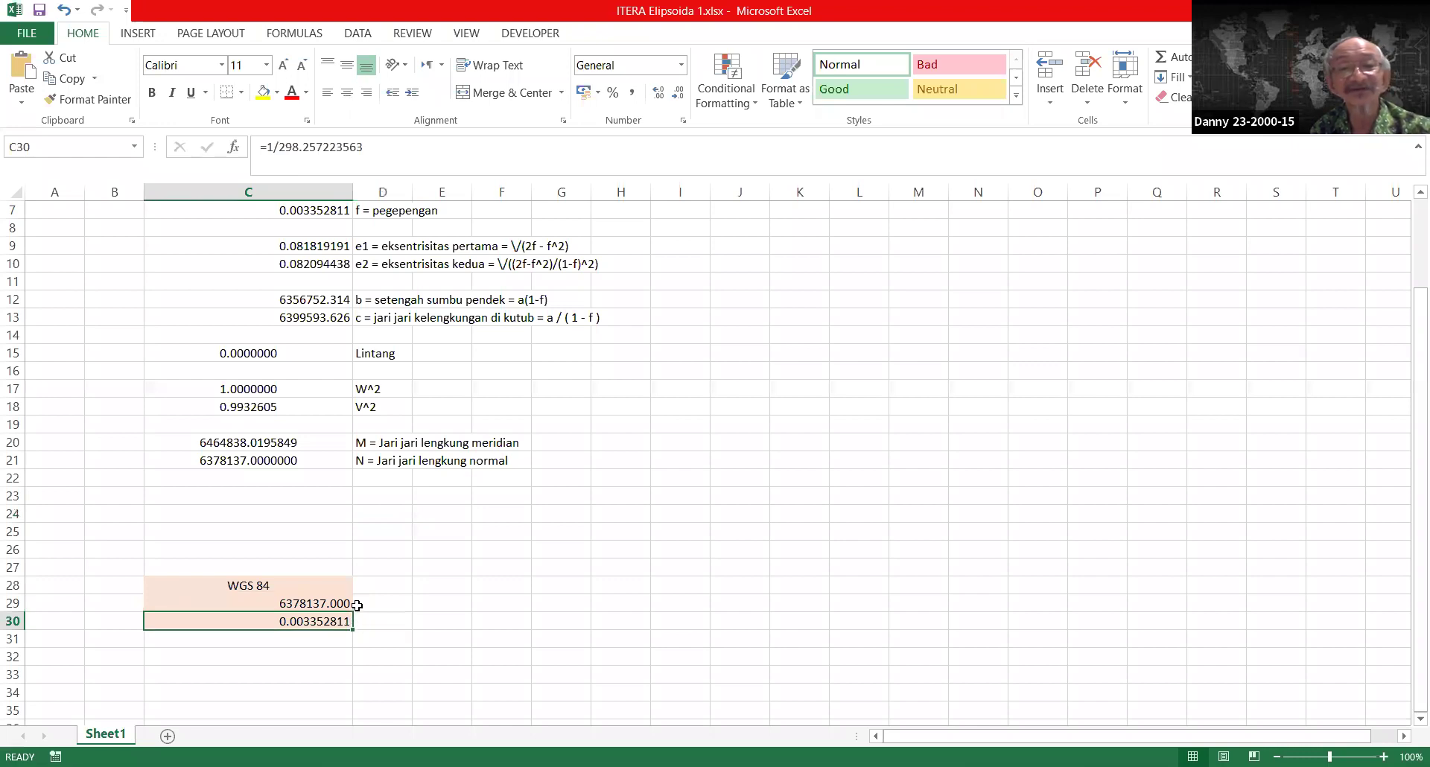
left_click(345, 604)
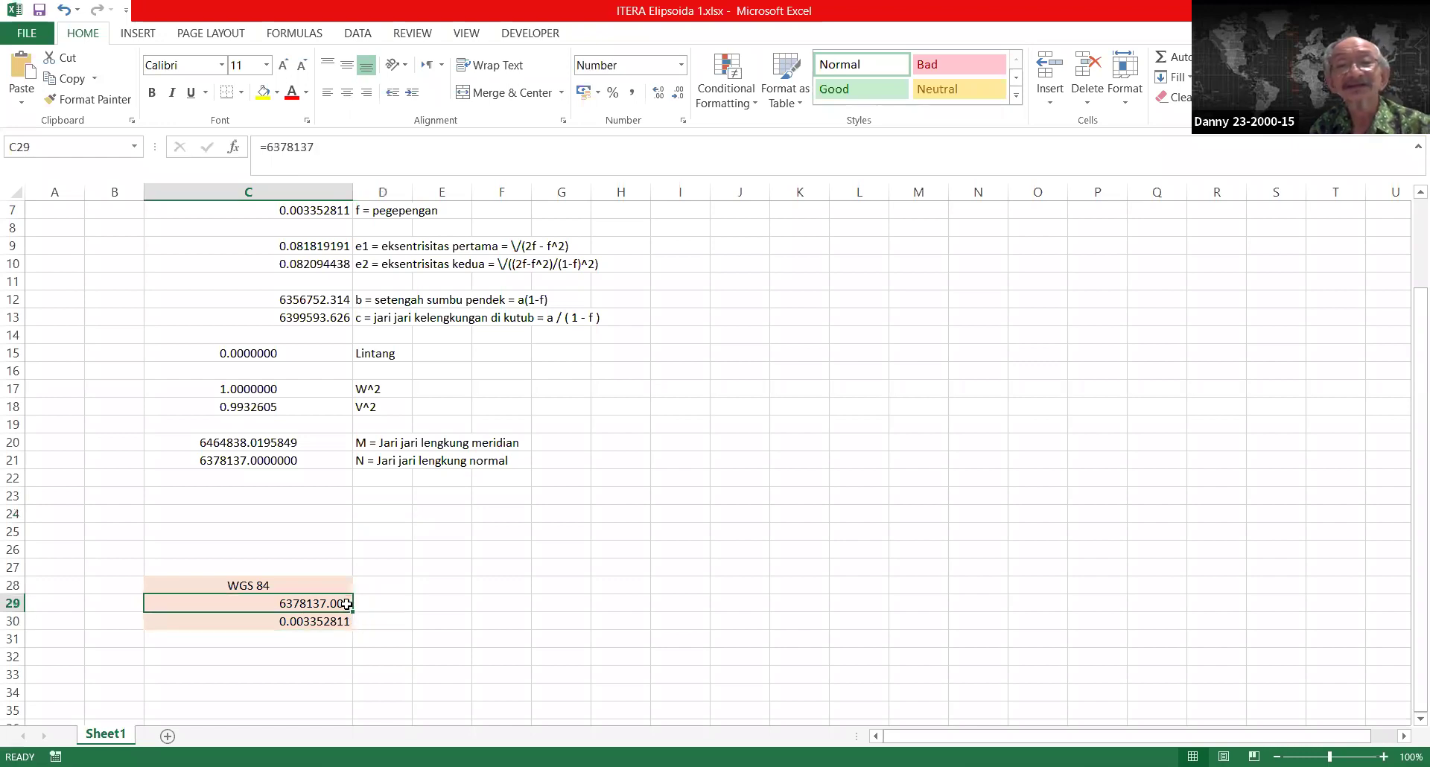
left_click(331, 447)
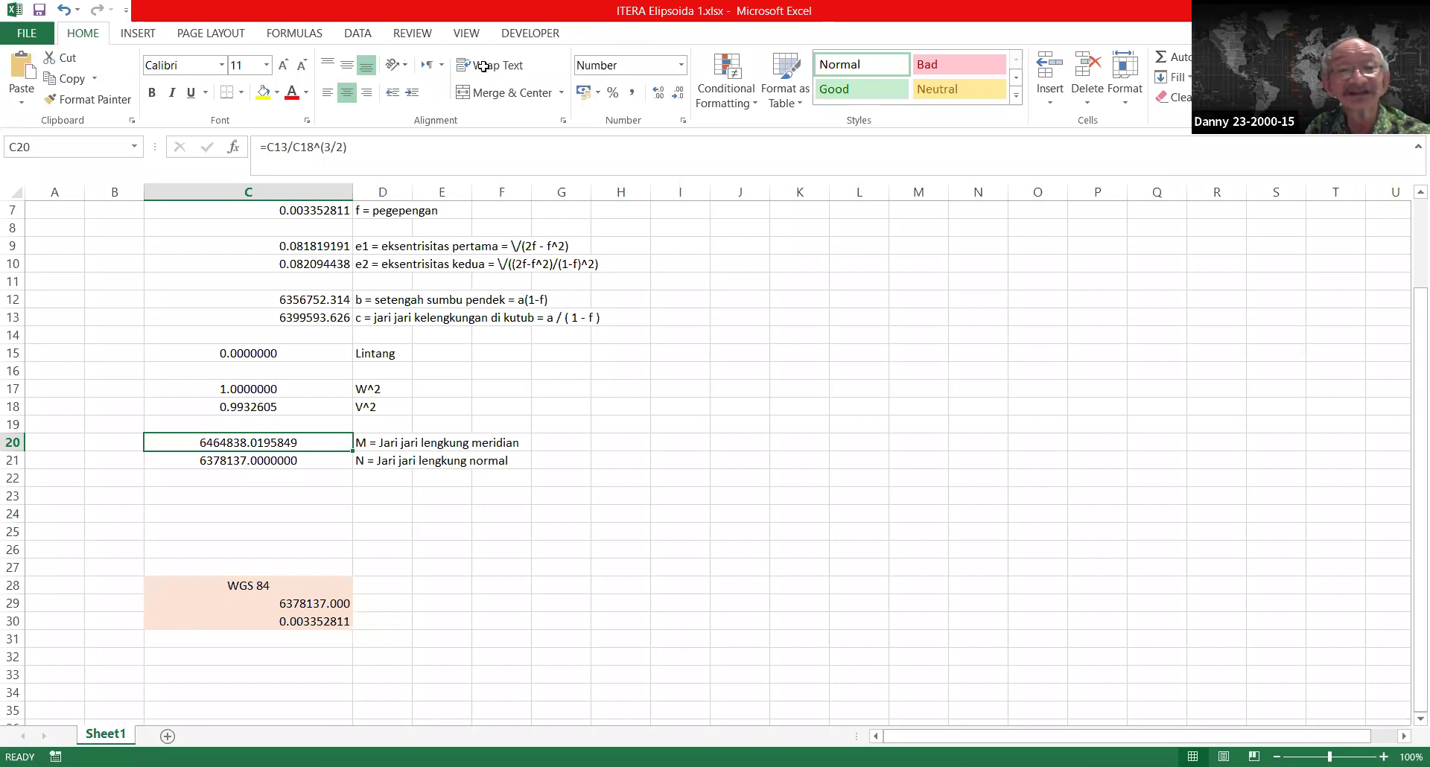
left_click(491, 546)
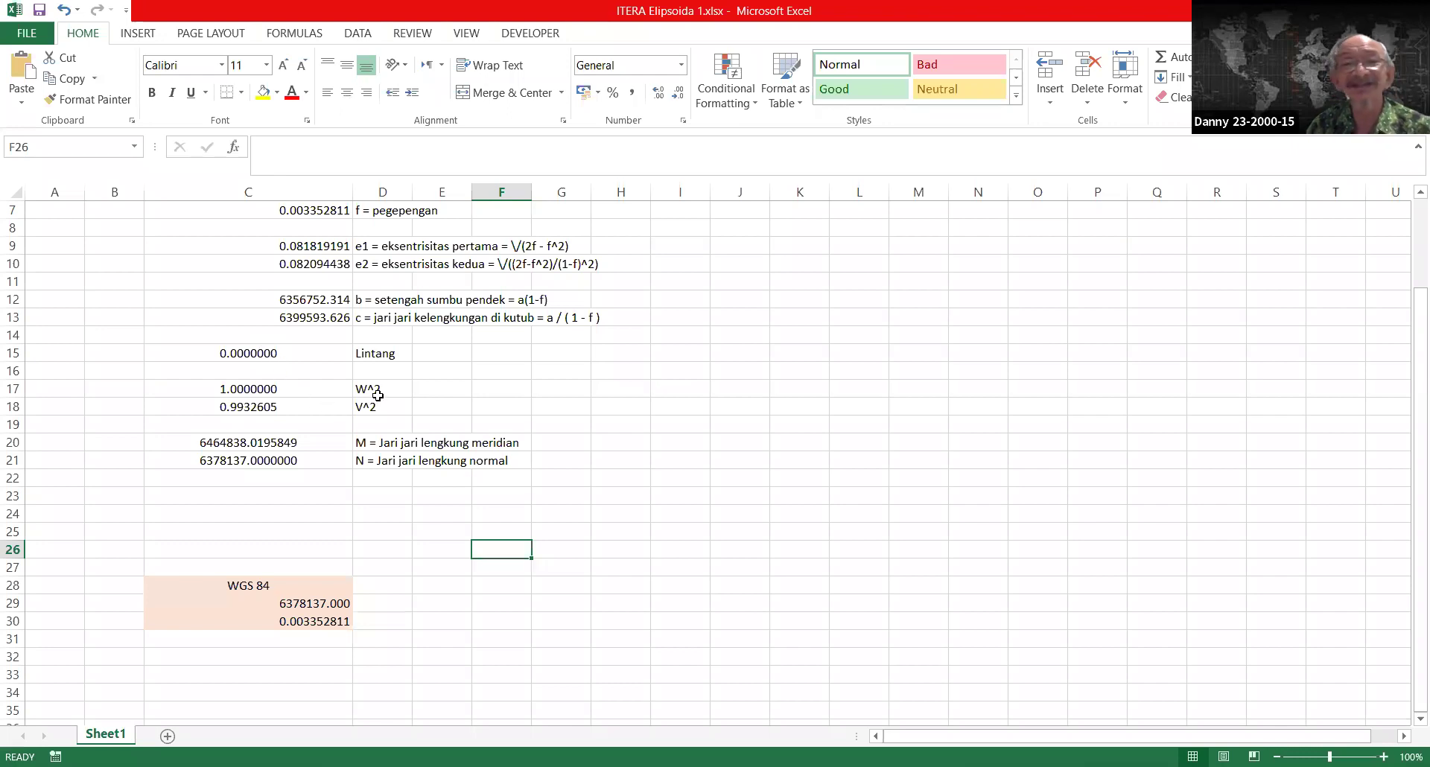
Step: Set the latitude in C15 to 15 degrees to recalculate the radii of curvature
left_click(262, 355)
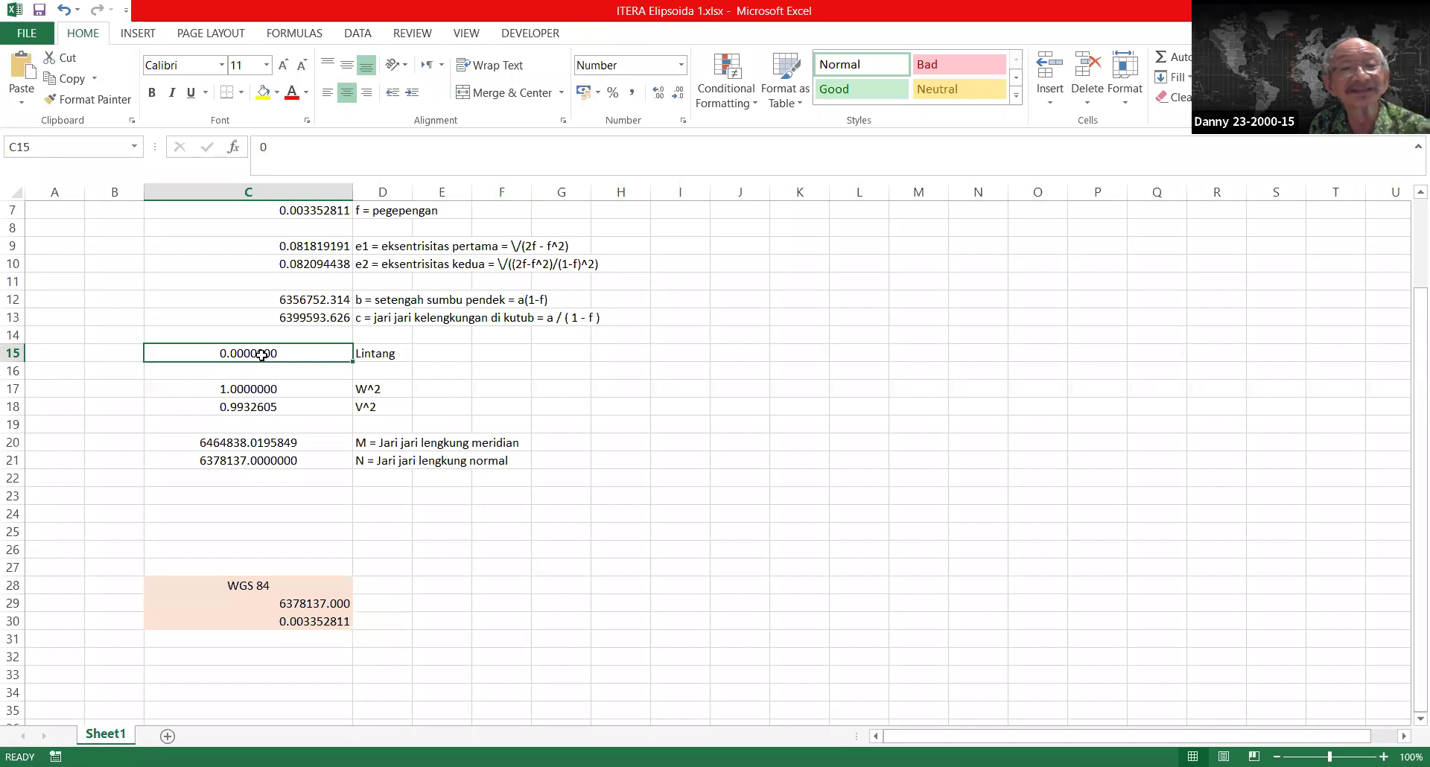
type("15")
key("Return")
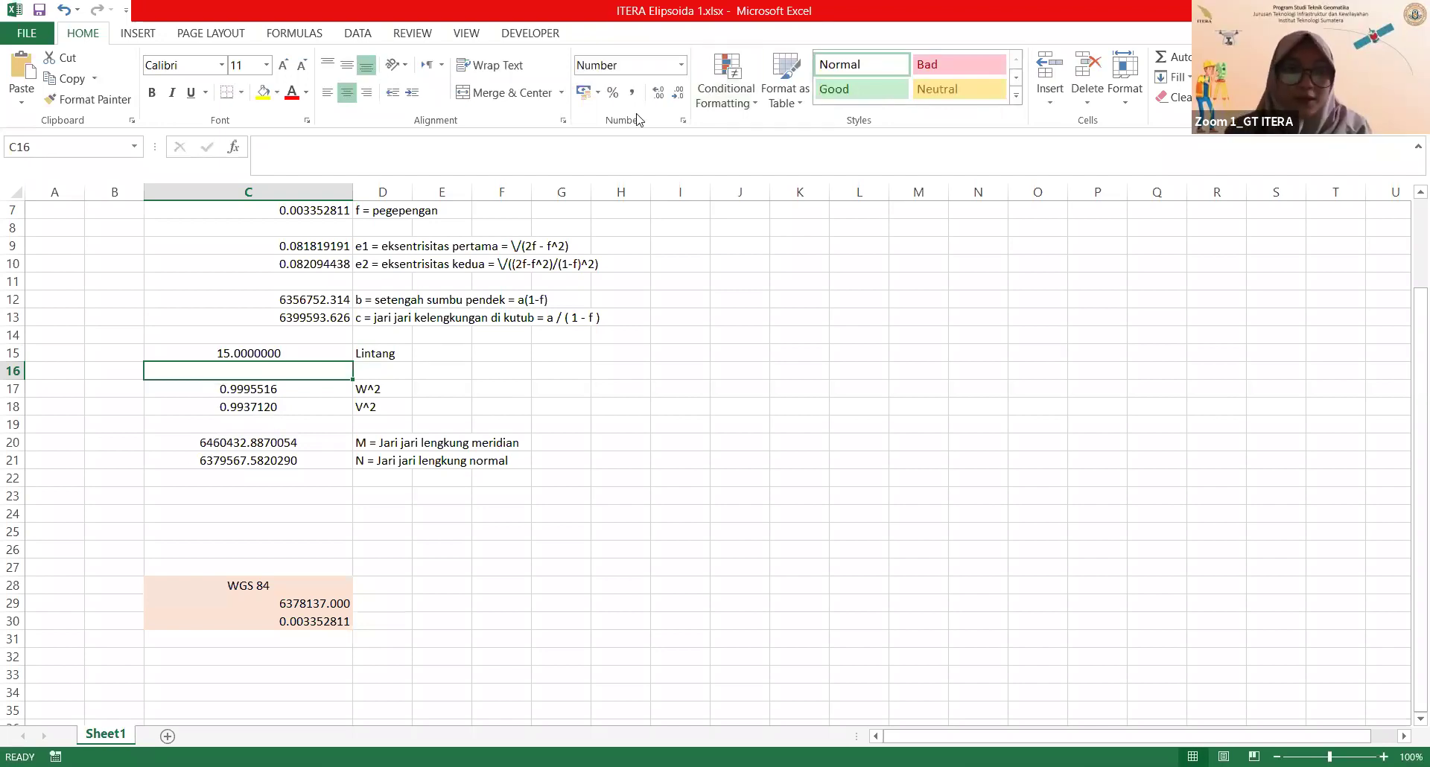
Step: Set the latitude in C15 to 30 degrees to recalculate the meridian and normal radii
left_click(306, 351)
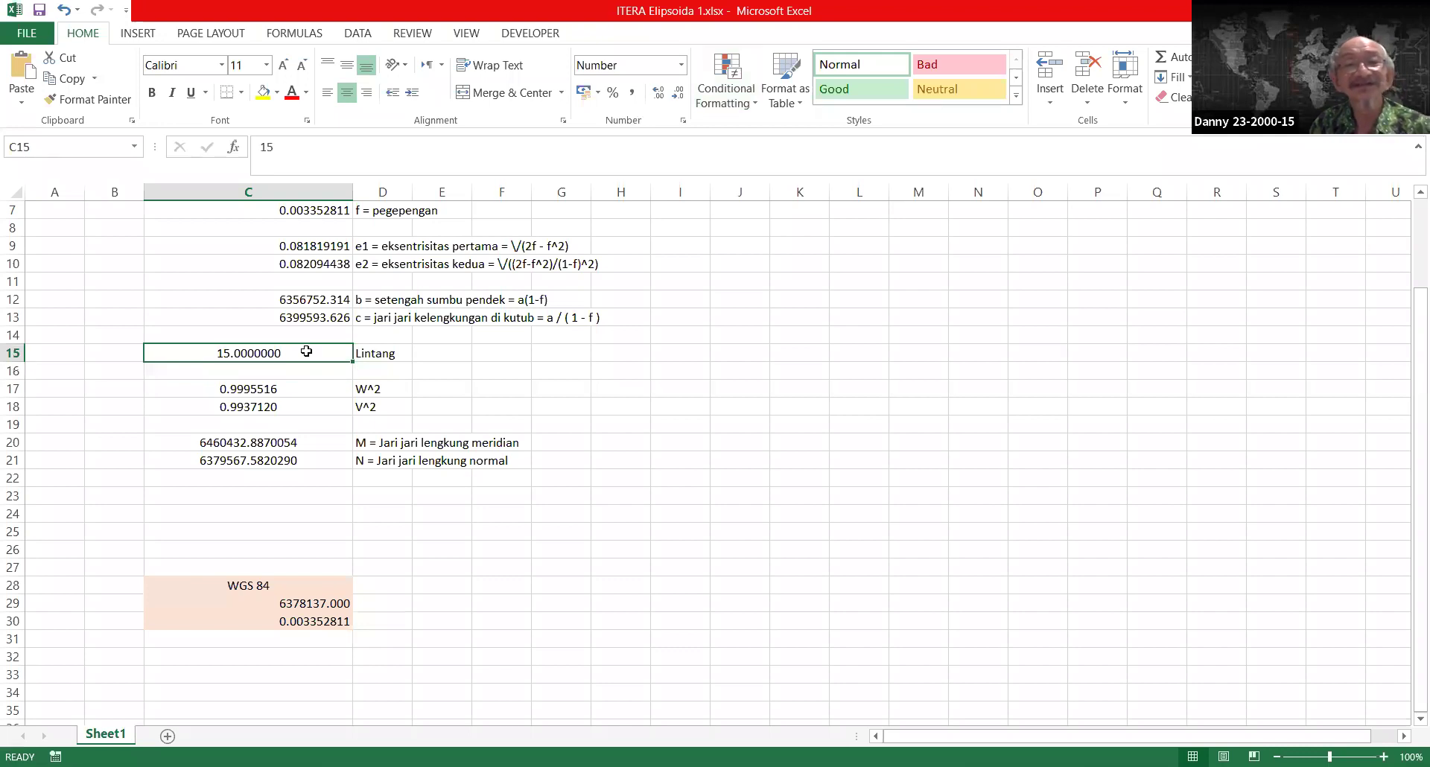
type("30")
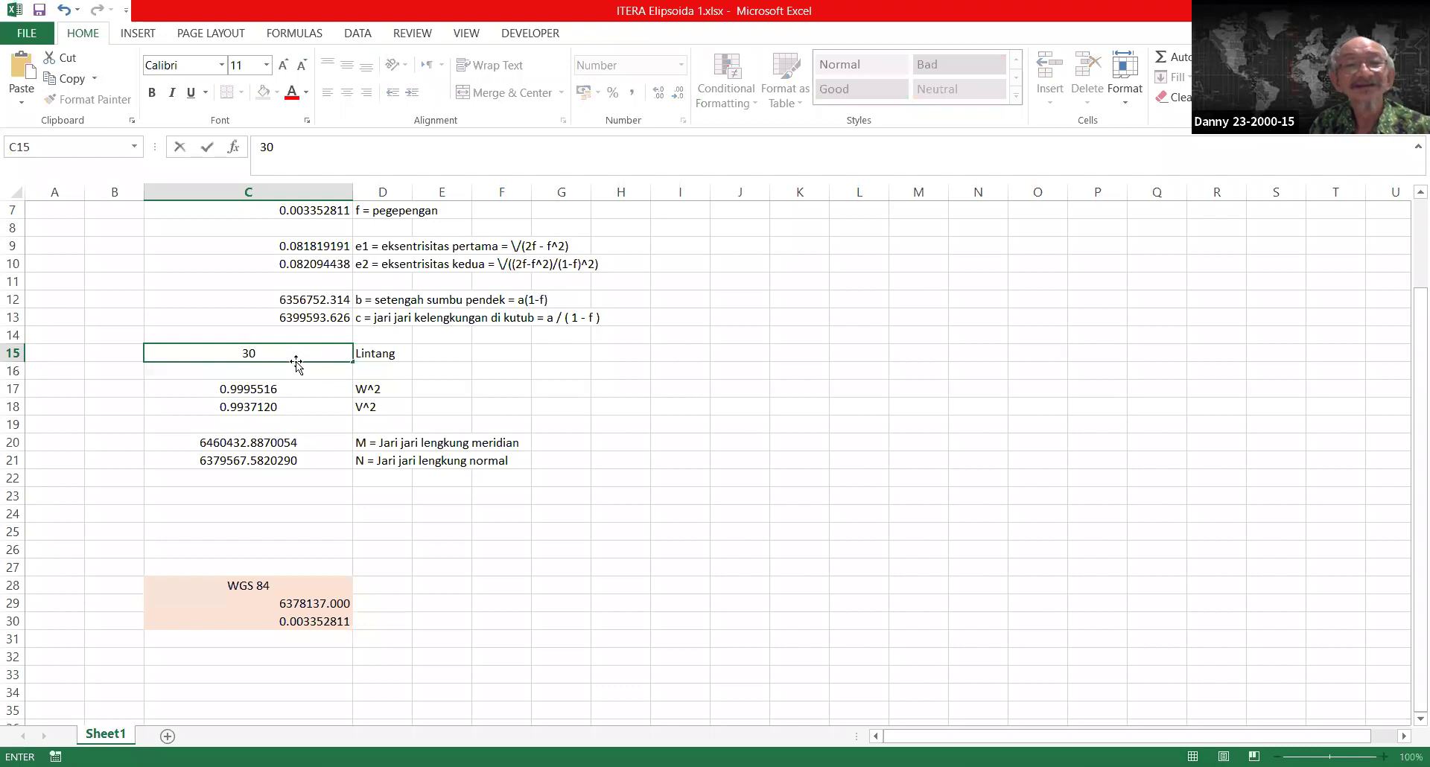
key("Return")
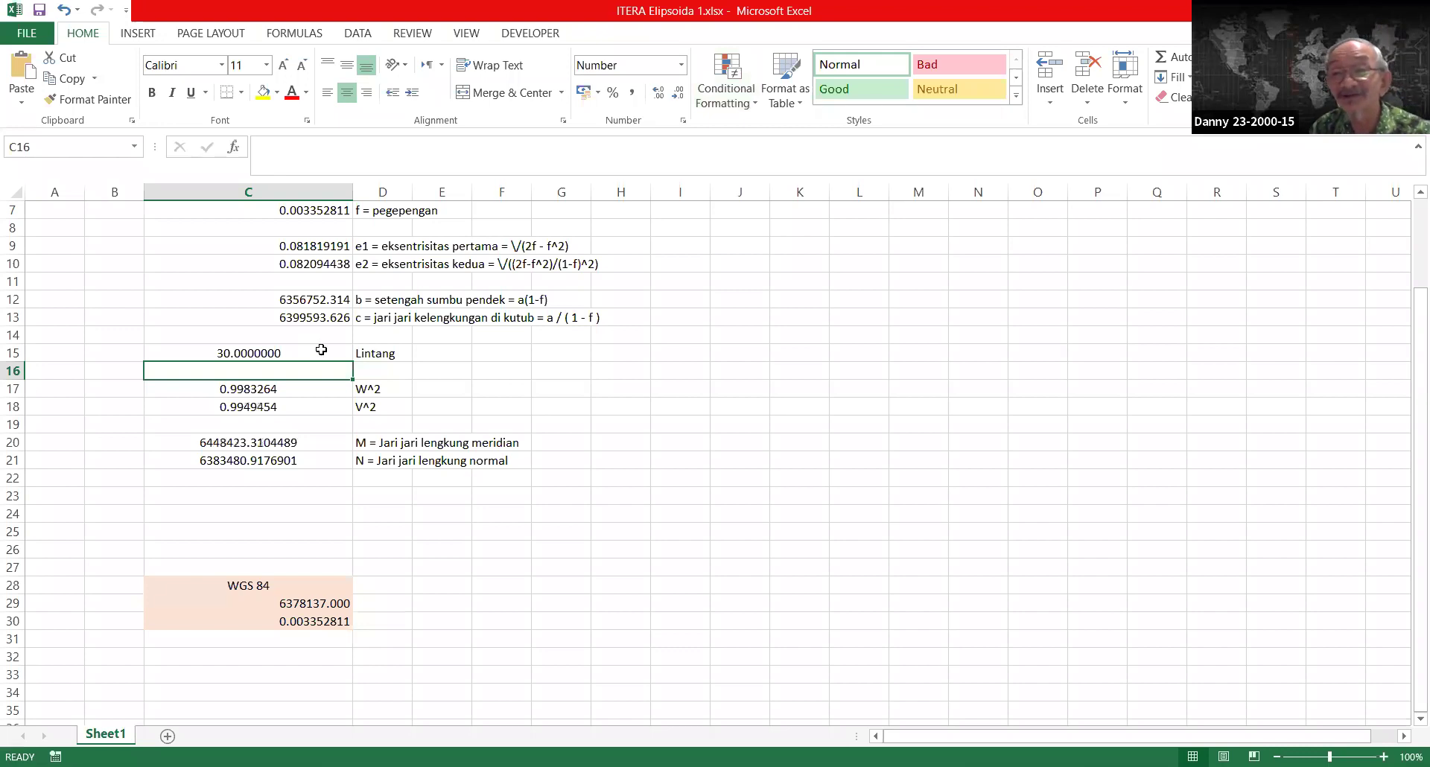
Step: Replace the latitude in C15 with 45 degrees to recalculate both radii of curvature
left_click(321, 349)
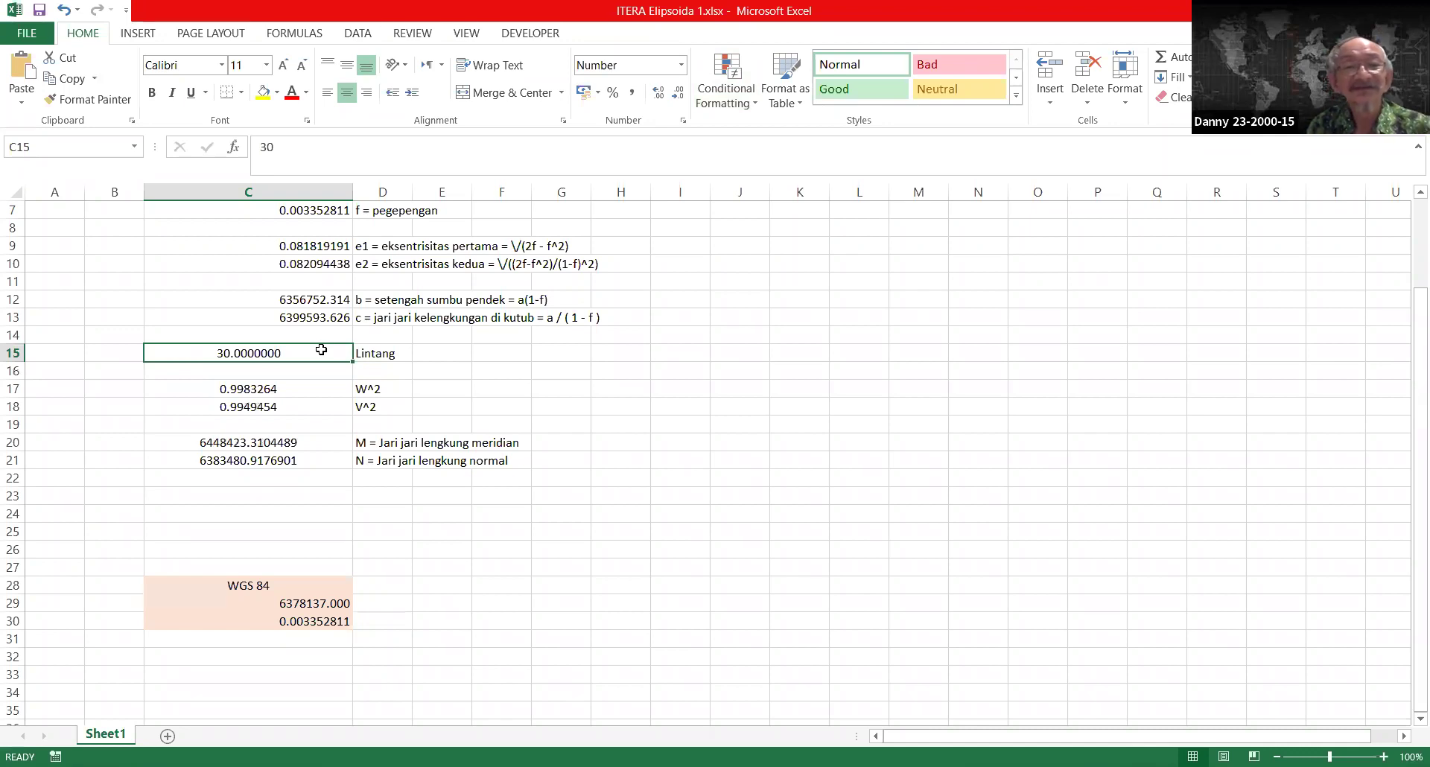
double_click(321, 350)
key("BackSpace")
key("BackSpace")
type("45")
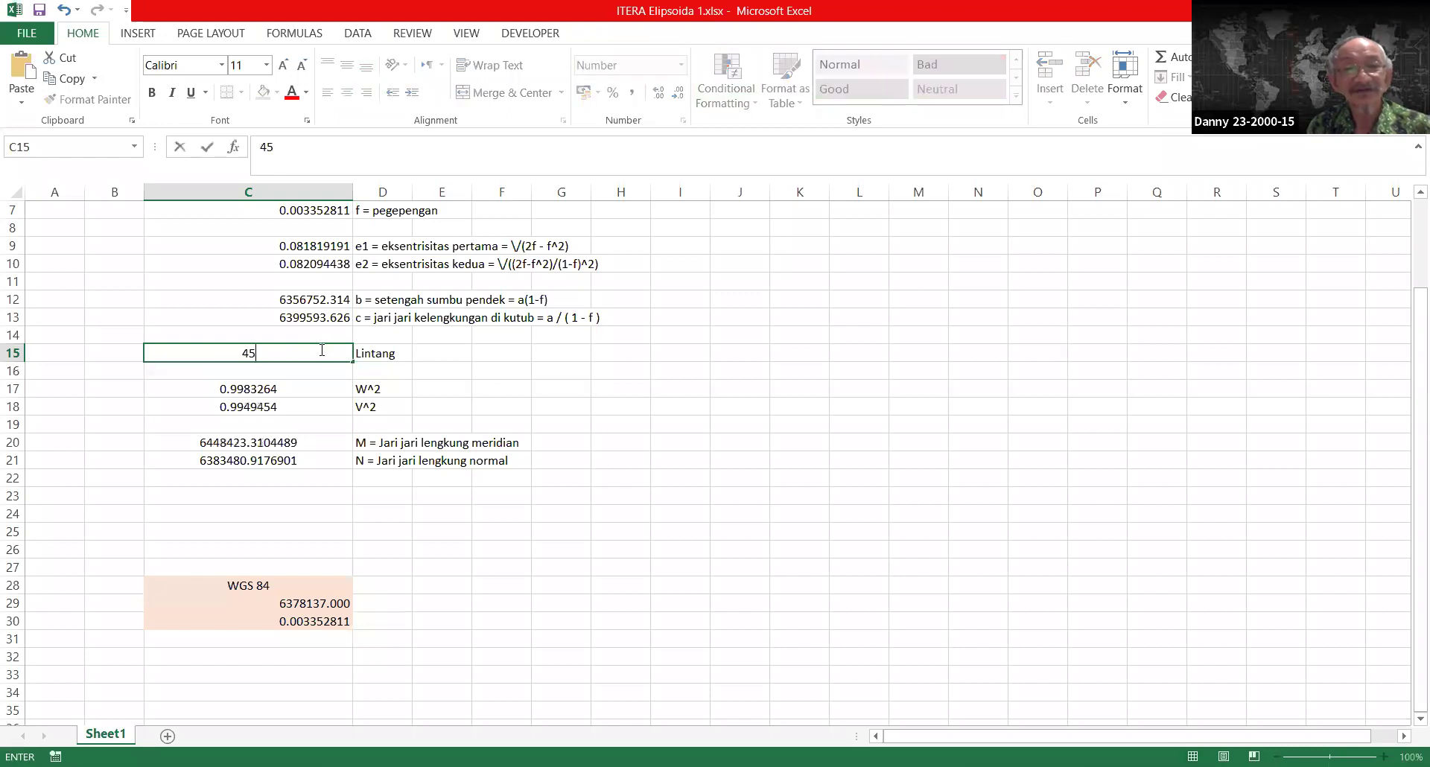
key("Return")
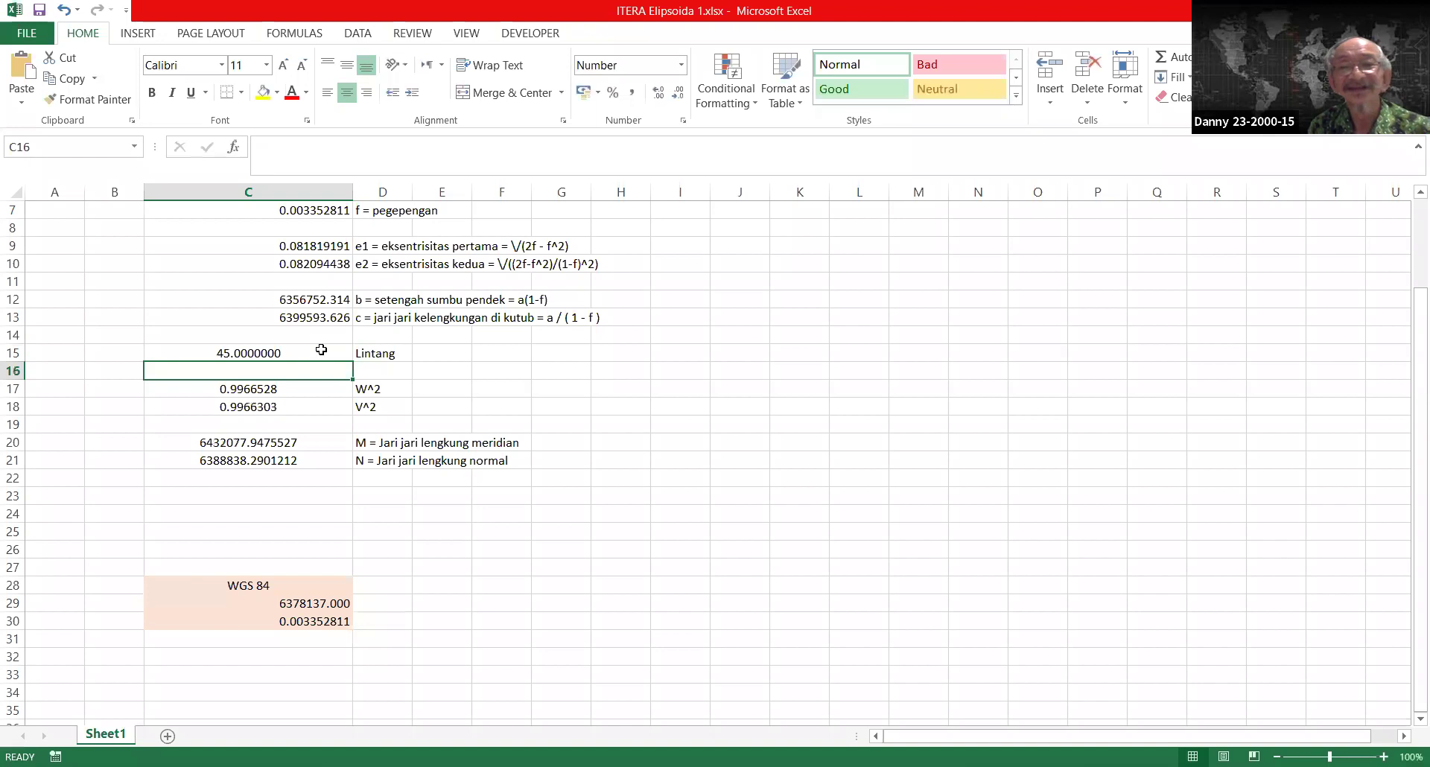
Step: Change the latitude in C15 to 44 degrees and recalculate W^2, V^2, M and N
left_click(321, 350)
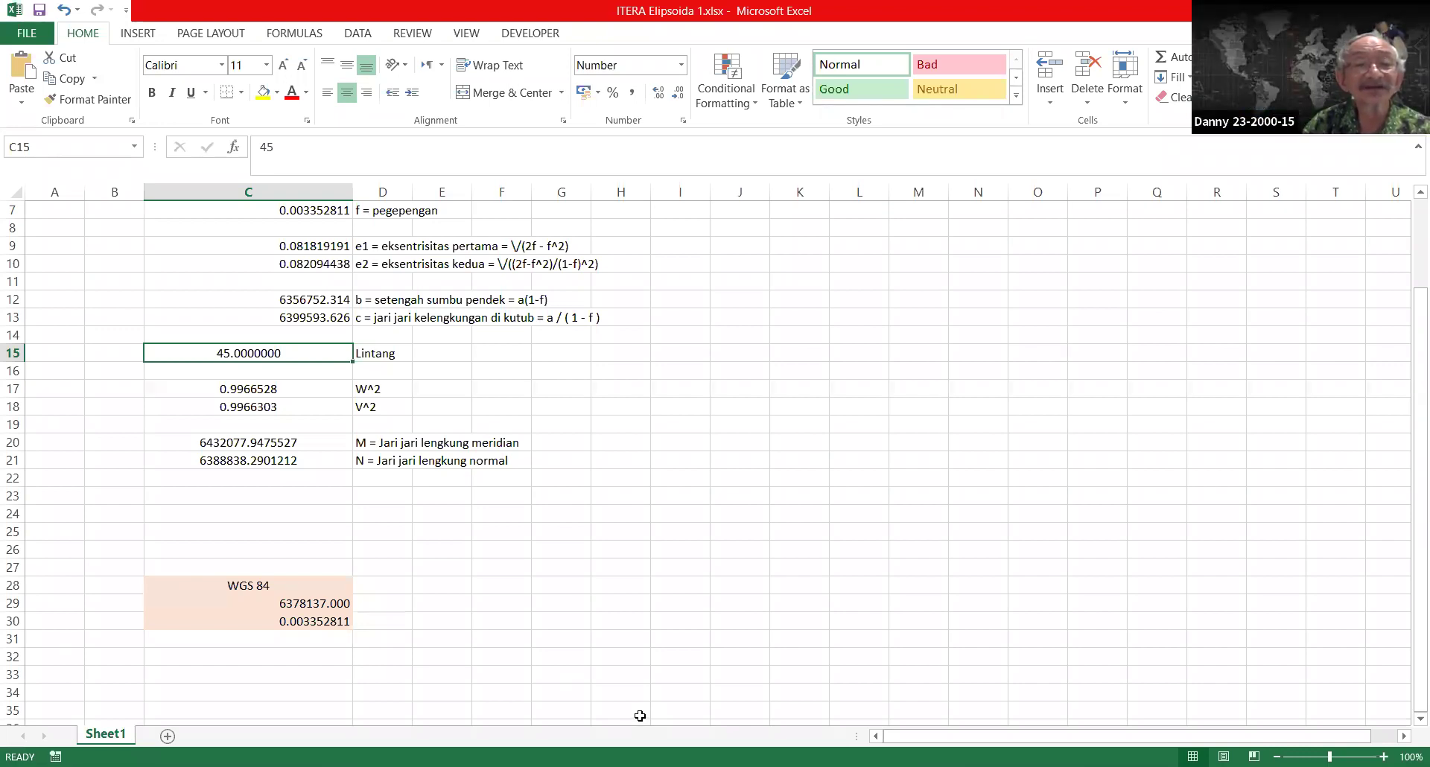
type("44")
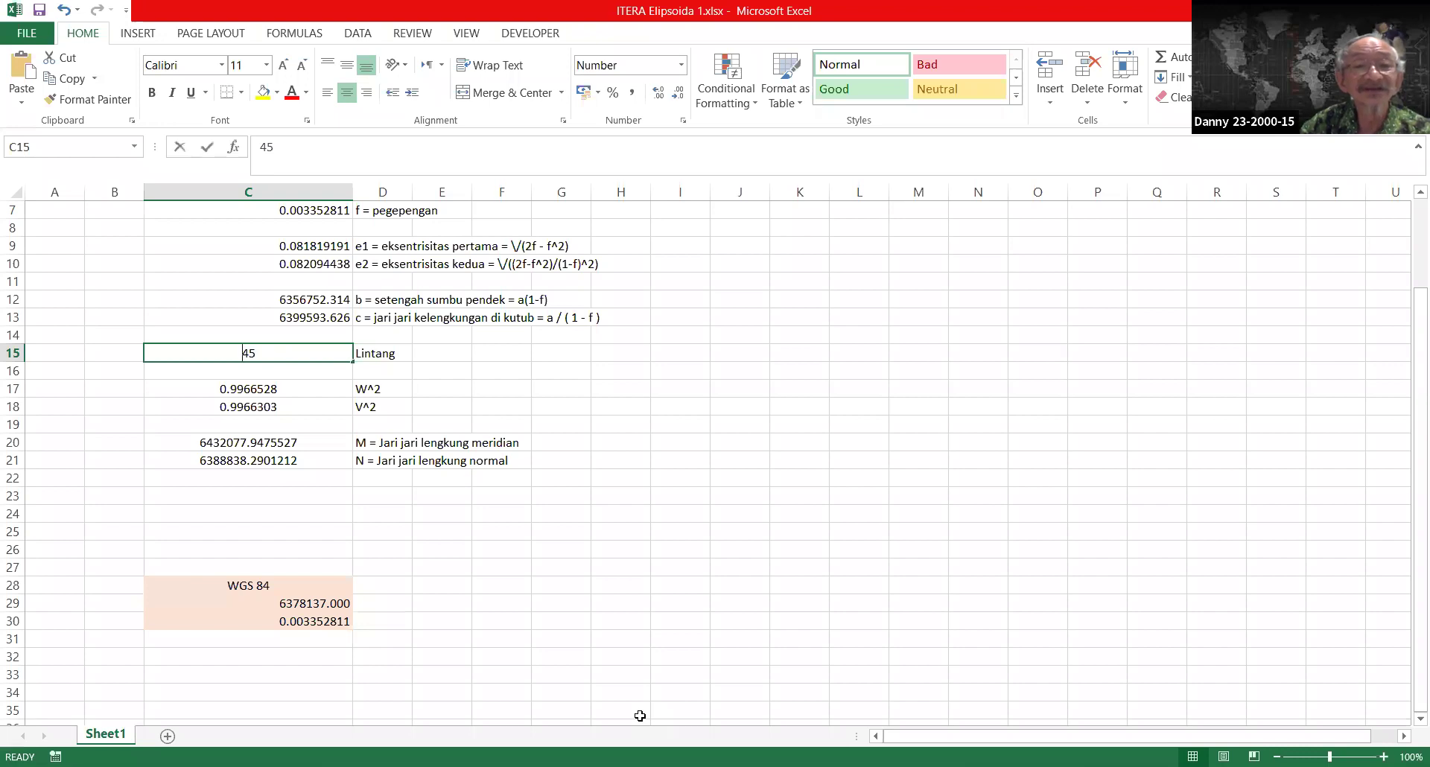
key("Return")
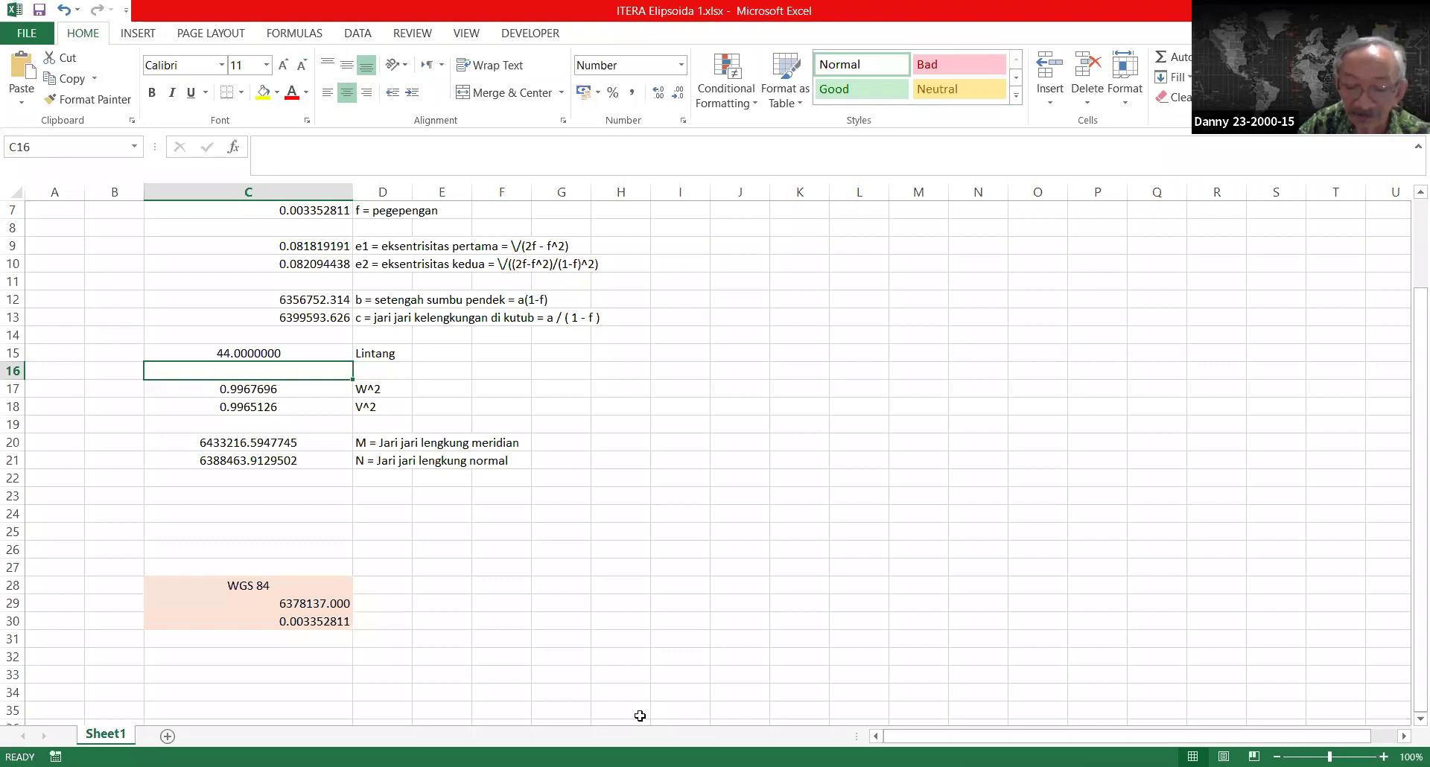
Step: Examine the meridian and normal radii in C20 and C21 for the current latitude, including the meridian radius formula
left_click_drag(333, 443, 335, 462)
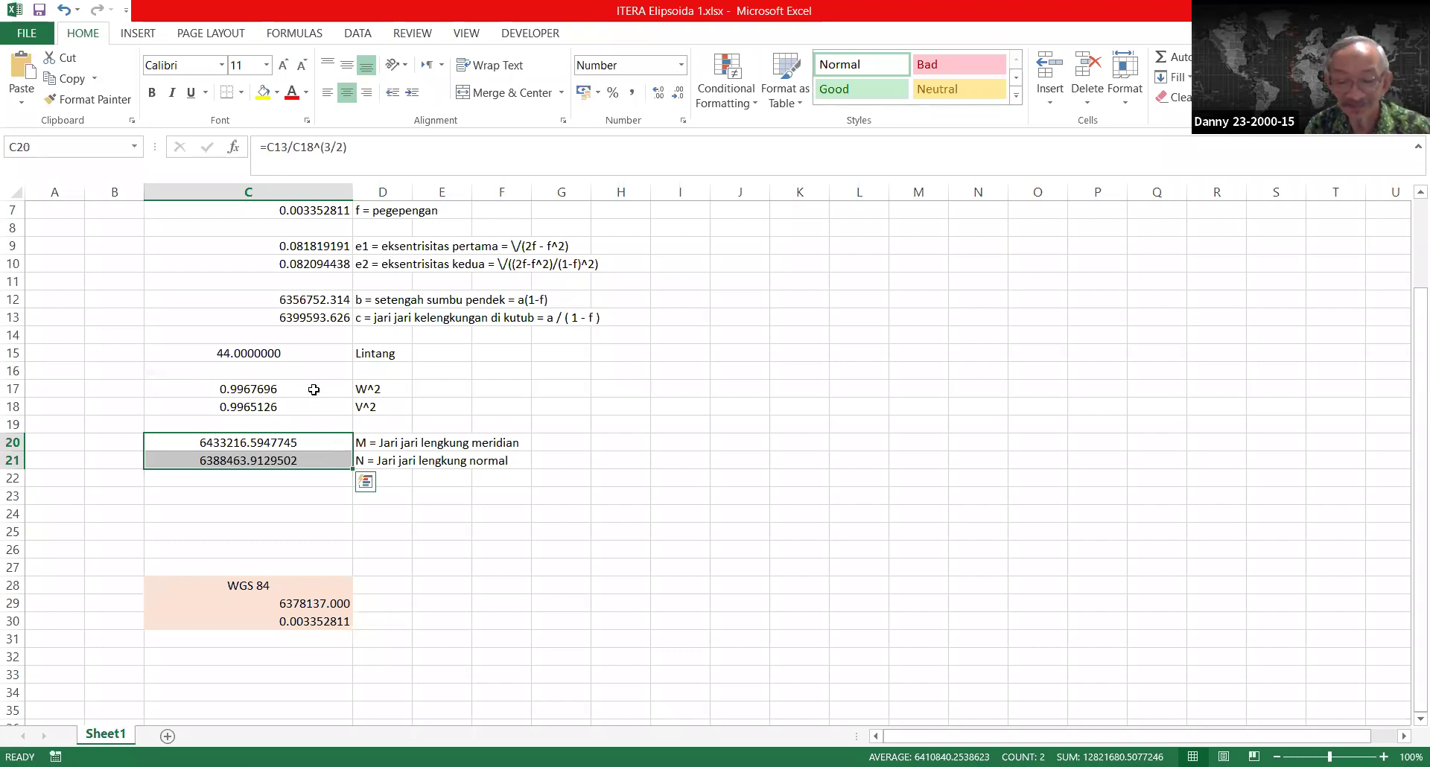
left_click(323, 443)
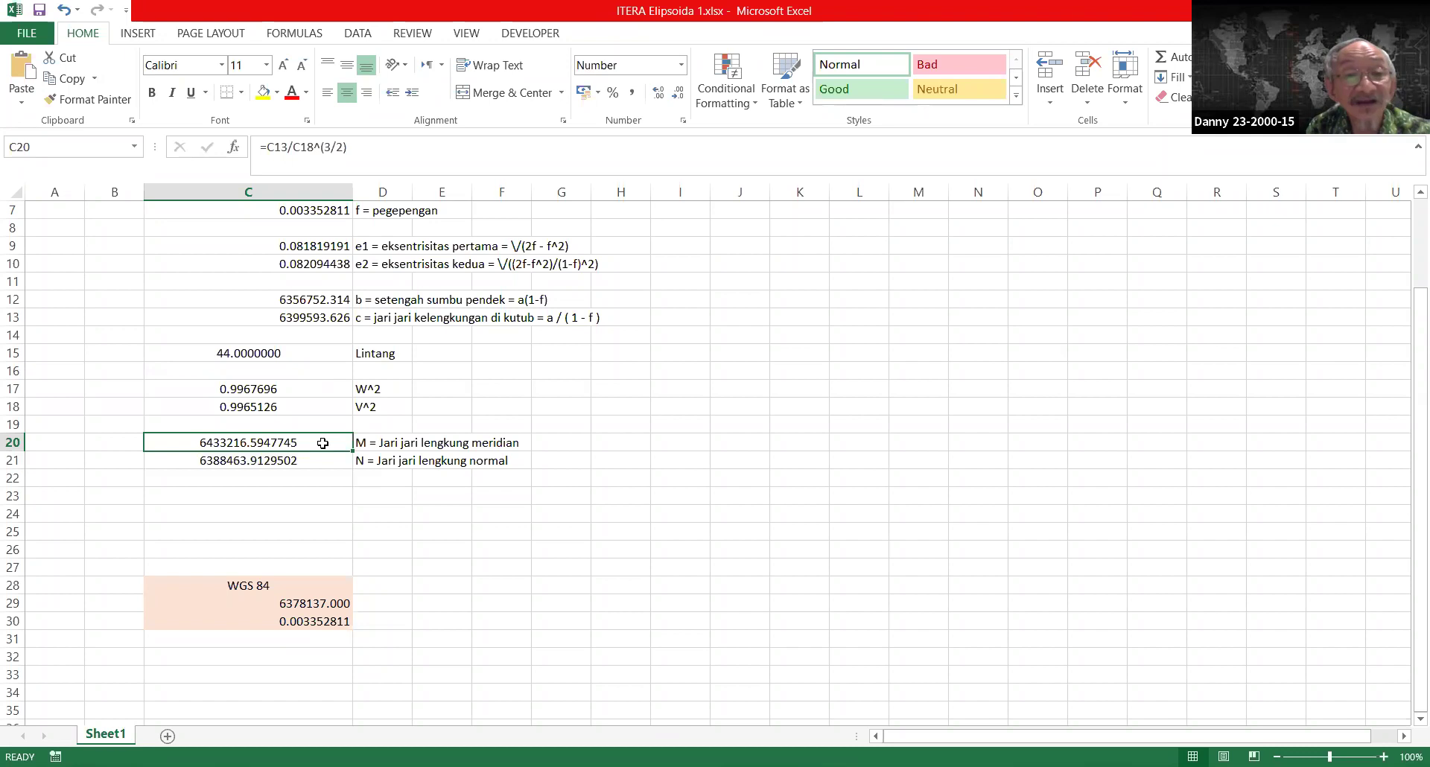
scroll(322, 443, "up", 2)
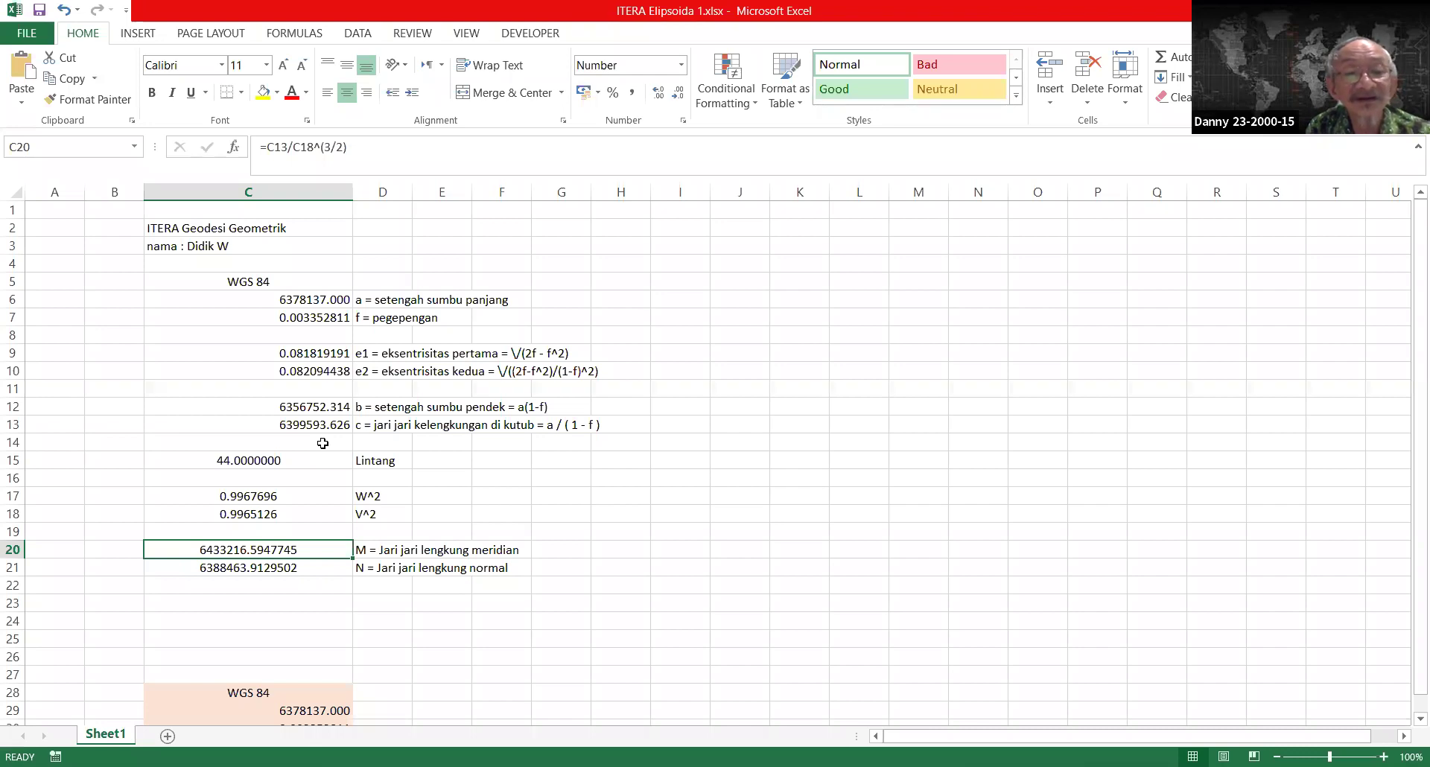
Step: Inspect the W^2 formula in C17 and the cells it references, leaving it unedited
left_click(312, 502)
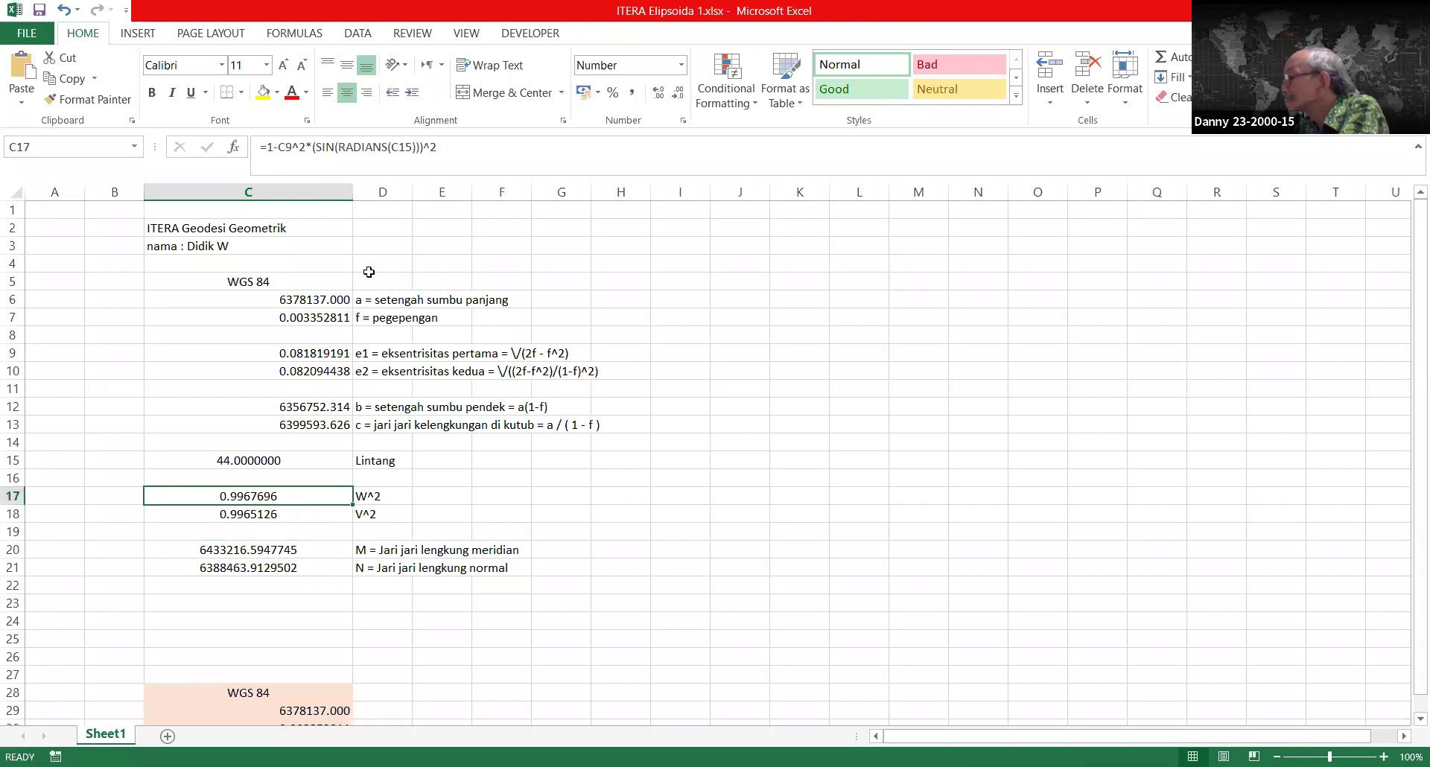
left_click(498, 153)
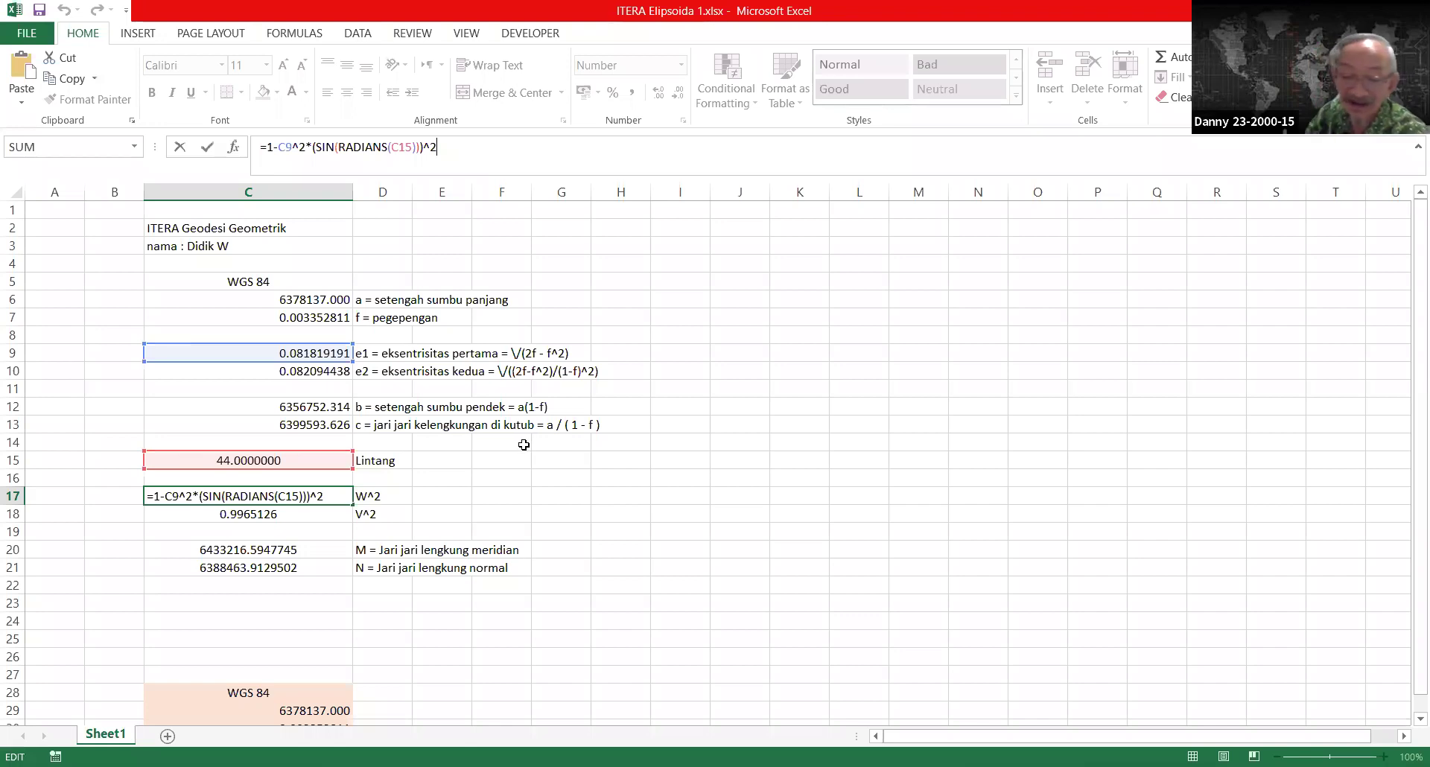
key("Return")
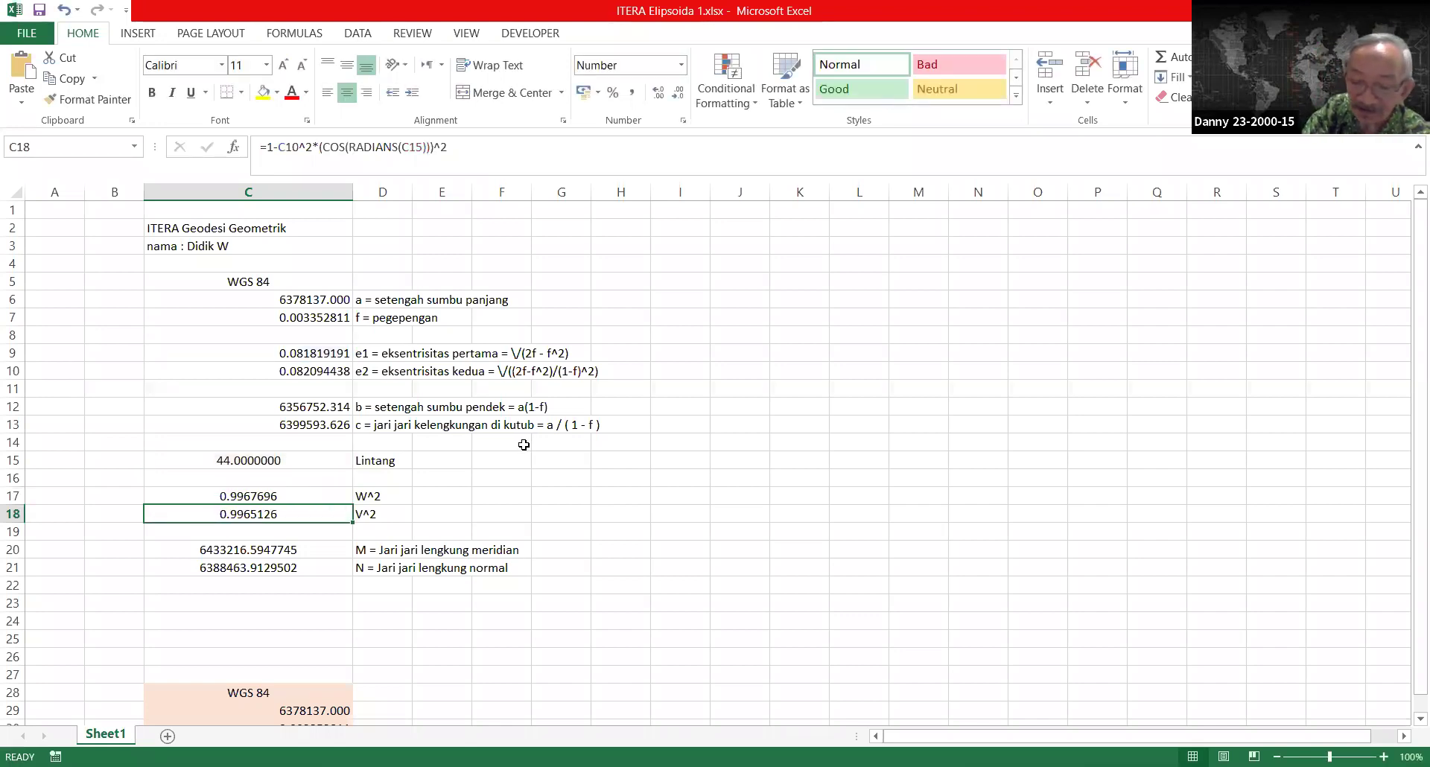
Step: Inspect the normal radius formula in C21 and trace the cells it references
key("Down")
key("Down")
key("Down")
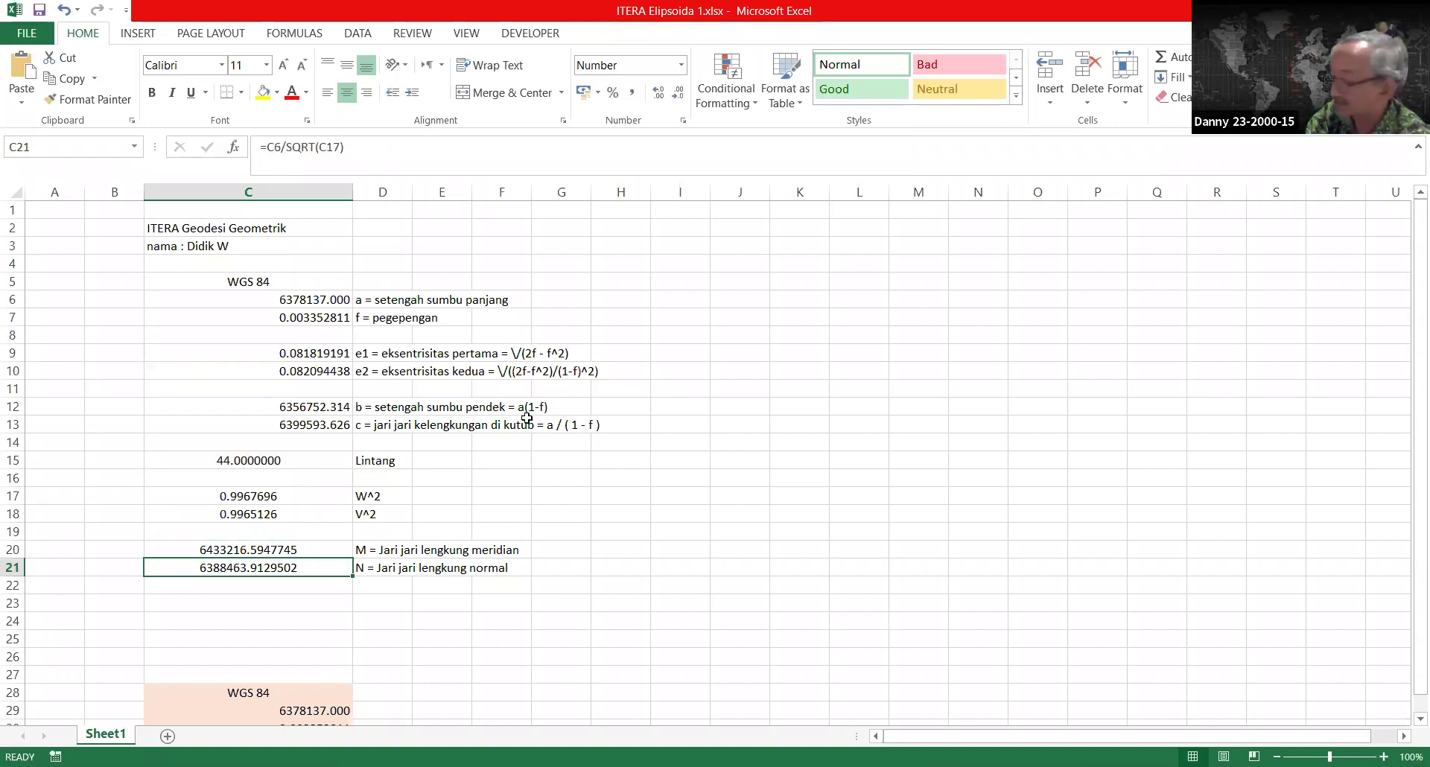
left_click(512, 153)
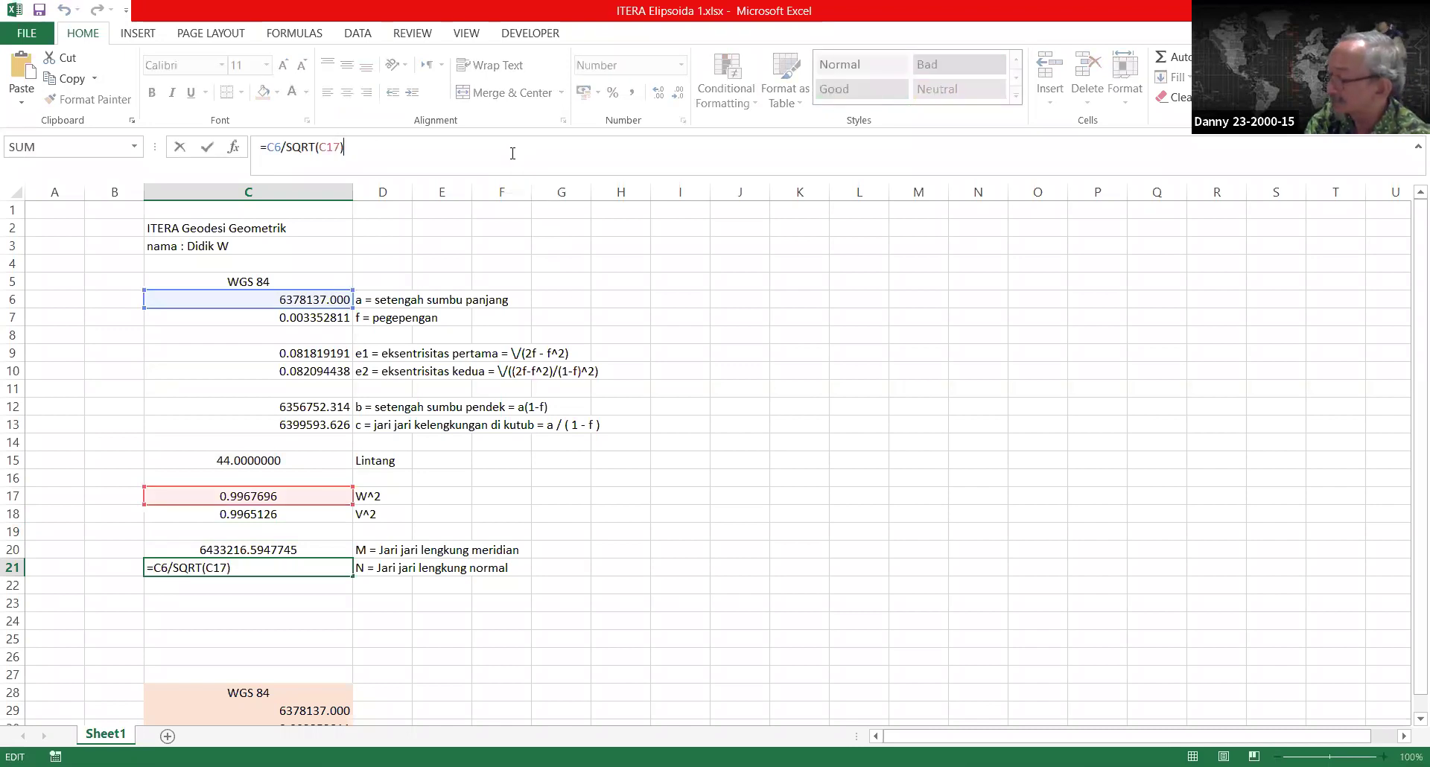
key("Return")
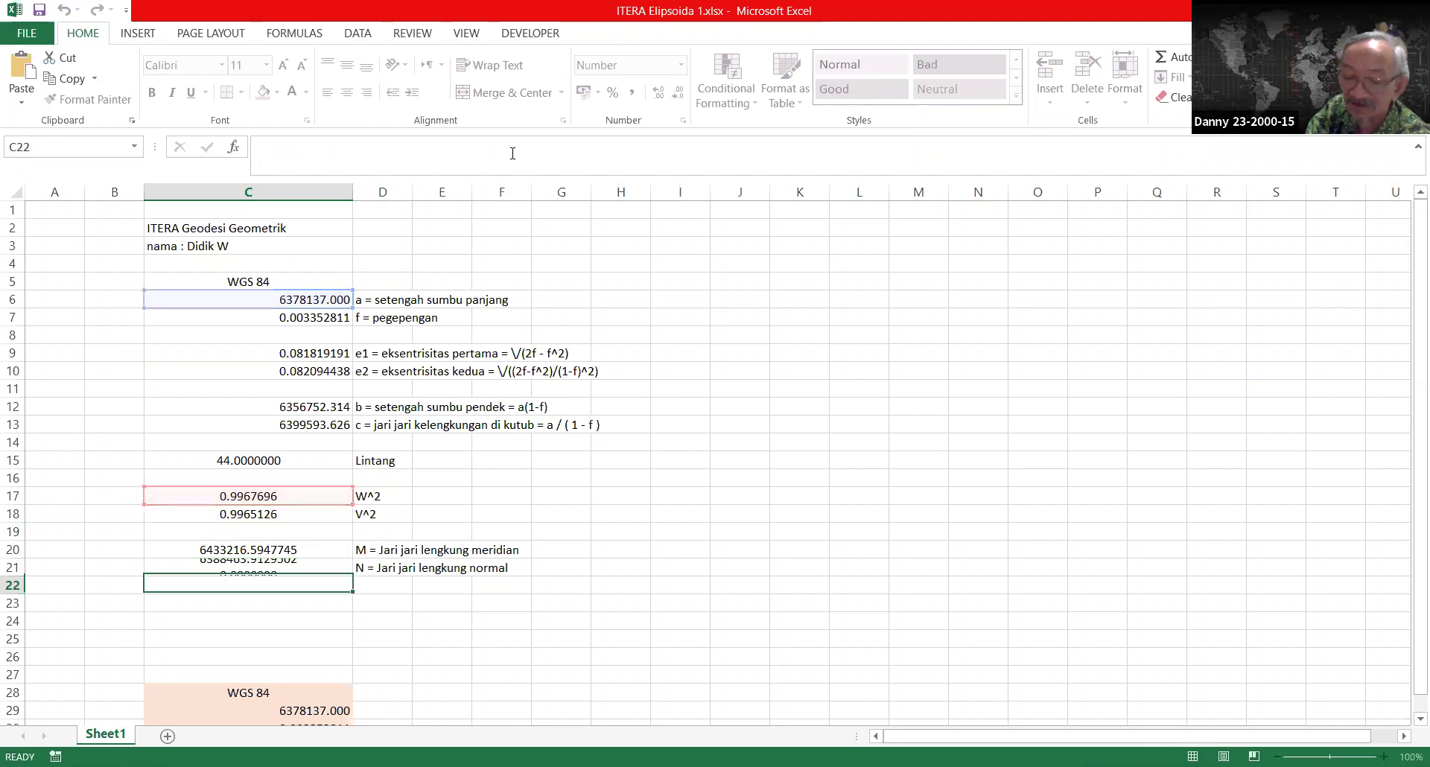
Step: Compare the W^2 and V^2 formulas in C17 and C18 and recheck how the normal radius in C21 uses W^2
left_click(316, 495)
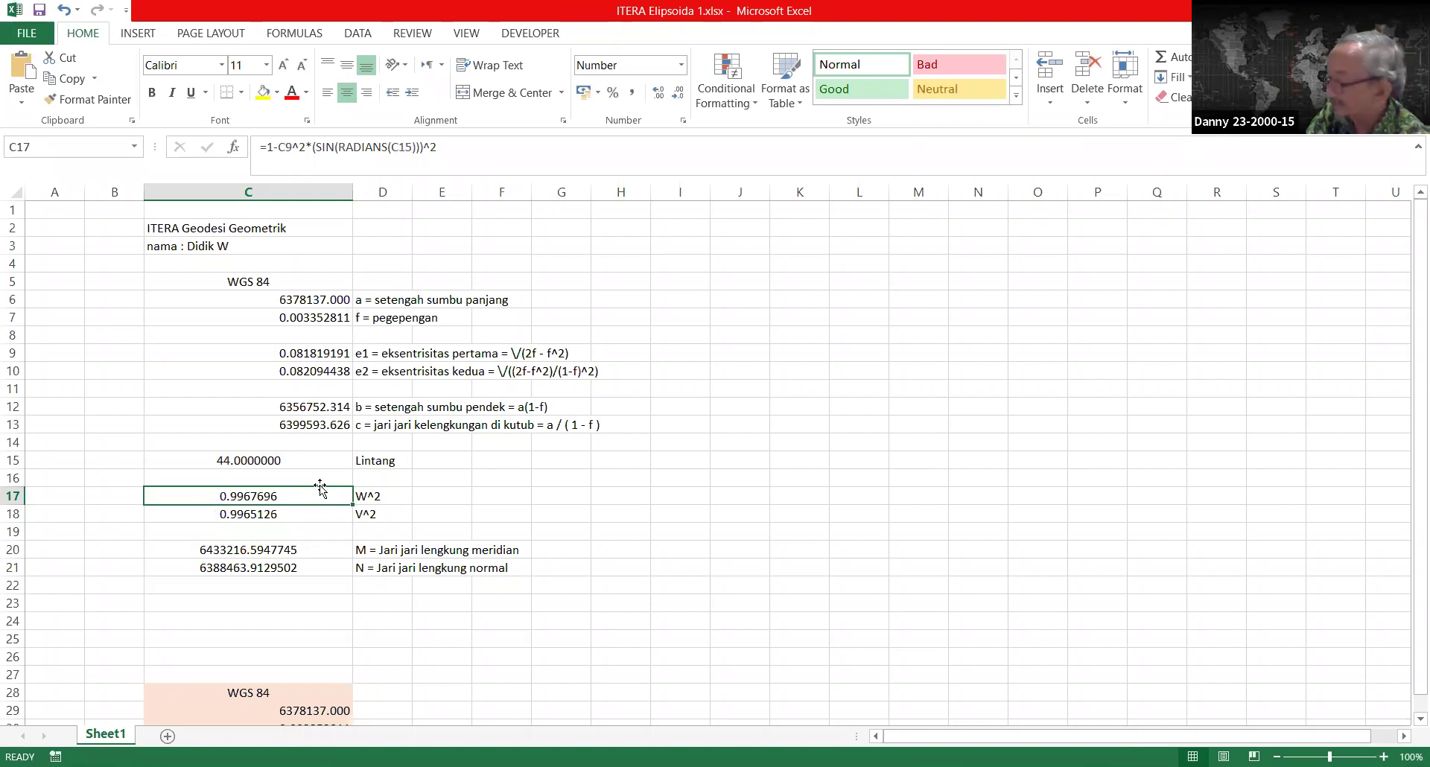
left_click(325, 514)
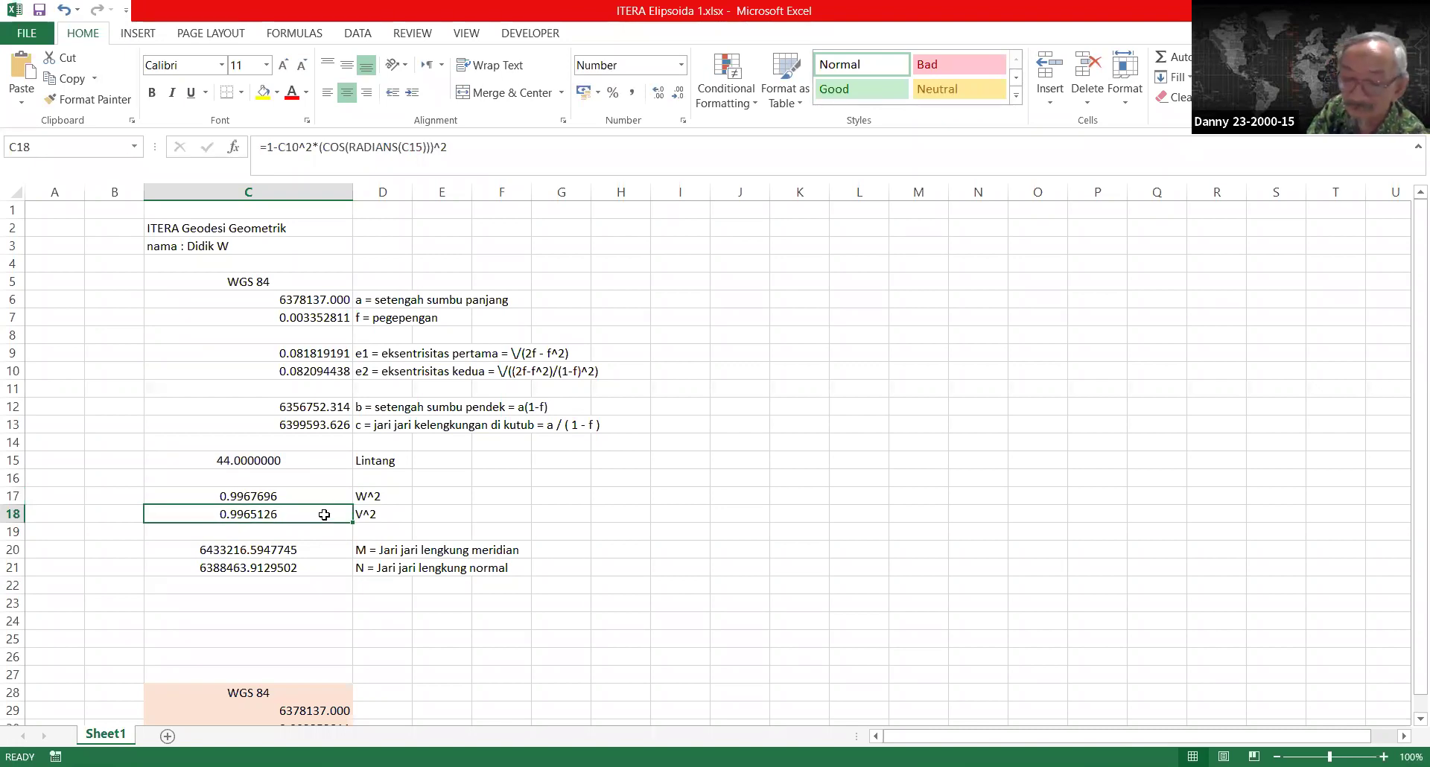
left_click(324, 496)
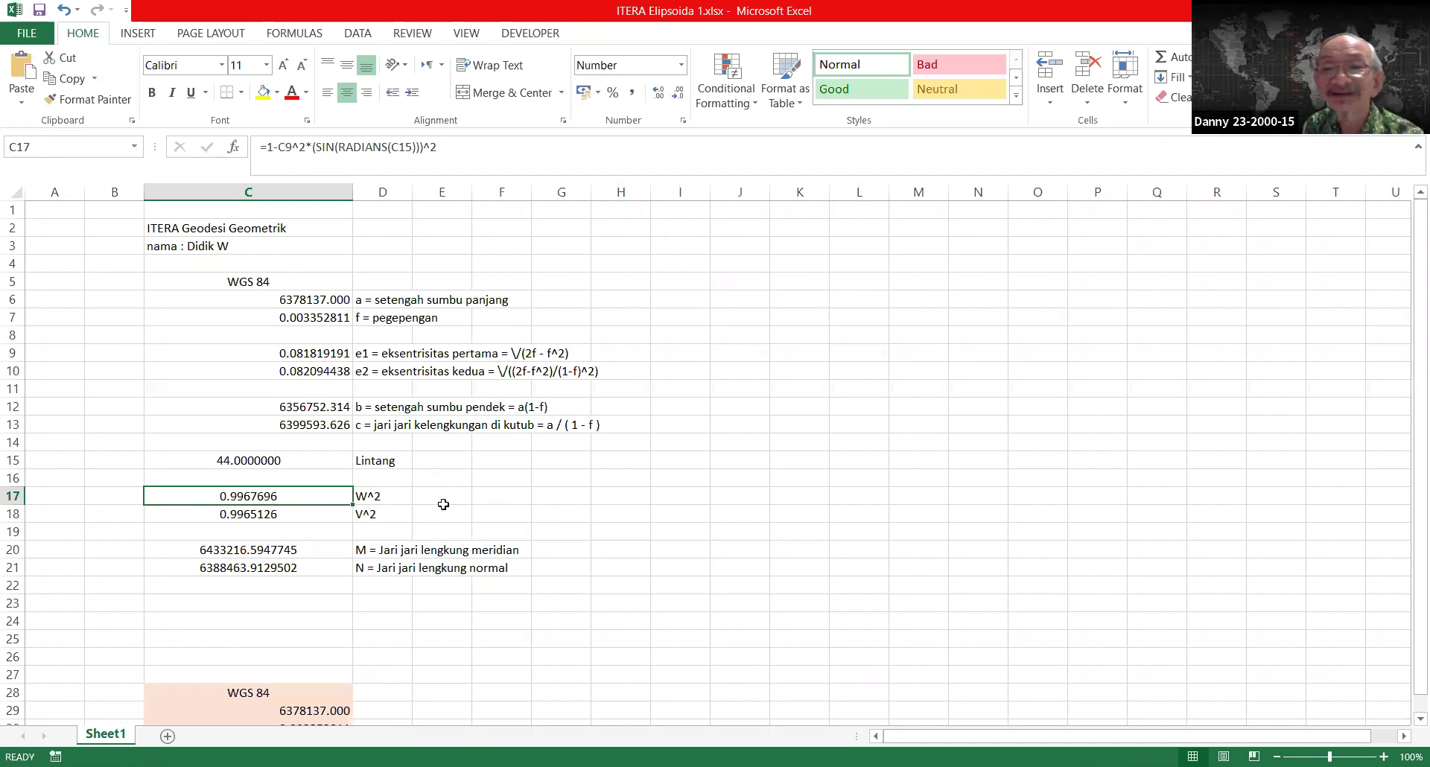
left_click(346, 515)
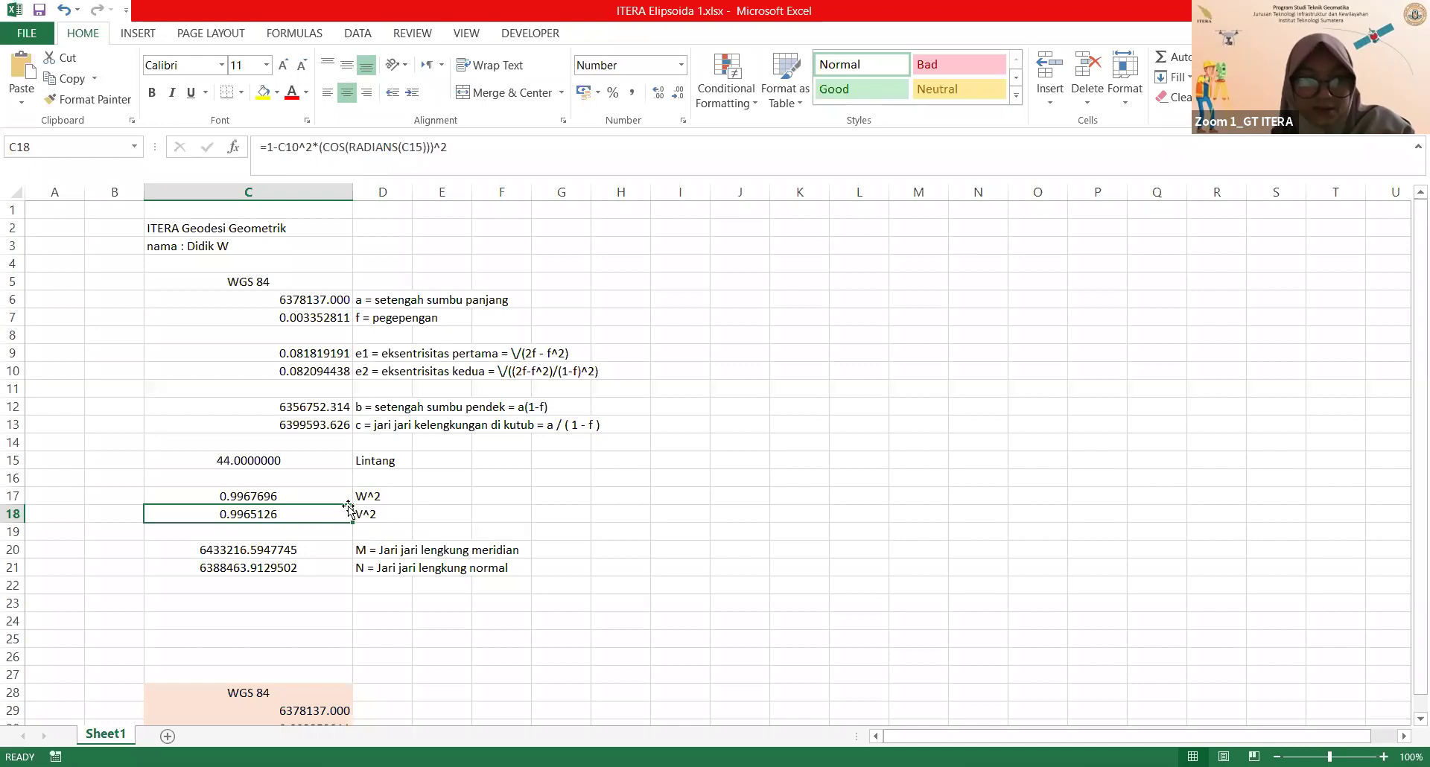
left_click(348, 497)
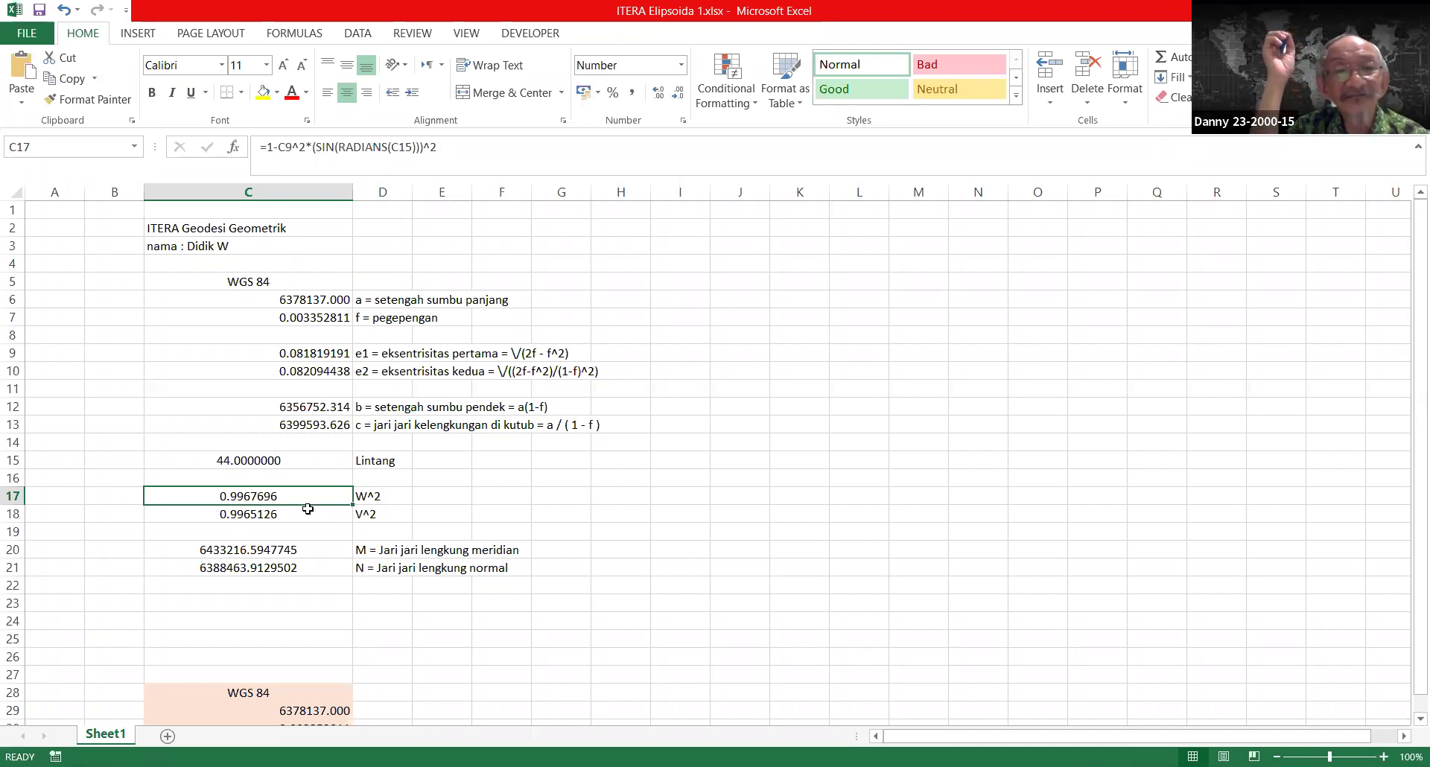
left_click(315, 568)
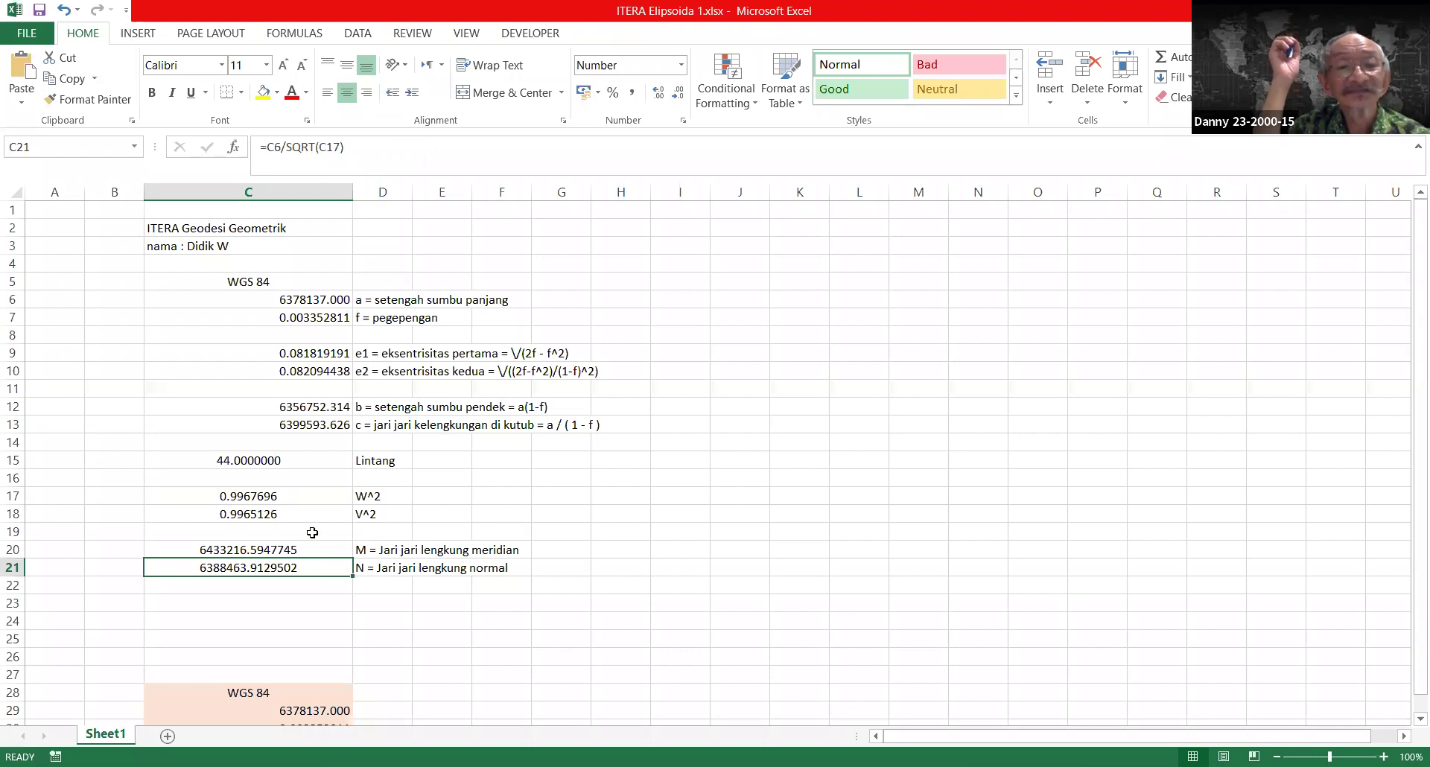
left_click(316, 496)
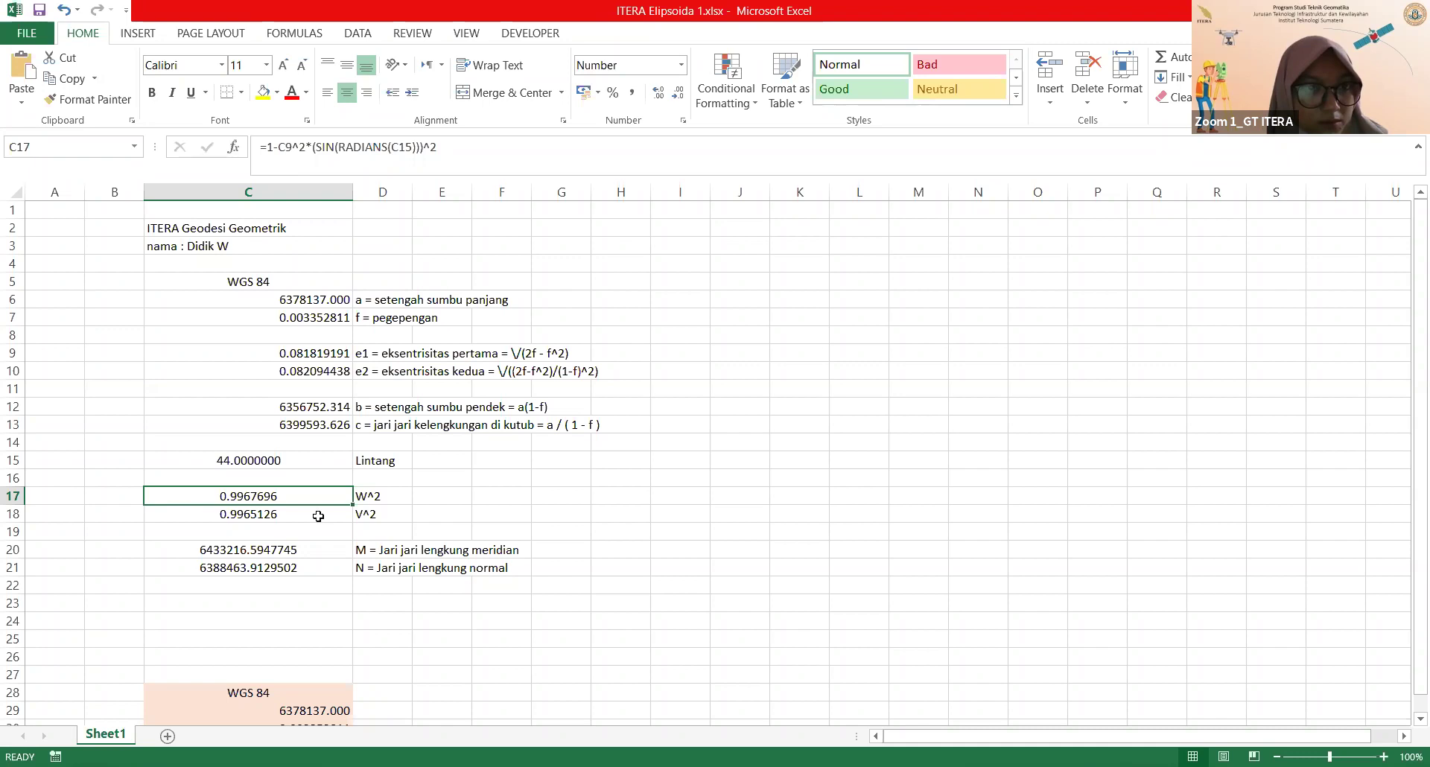
left_click(318, 516)
left_click(314, 494)
left_click(316, 514)
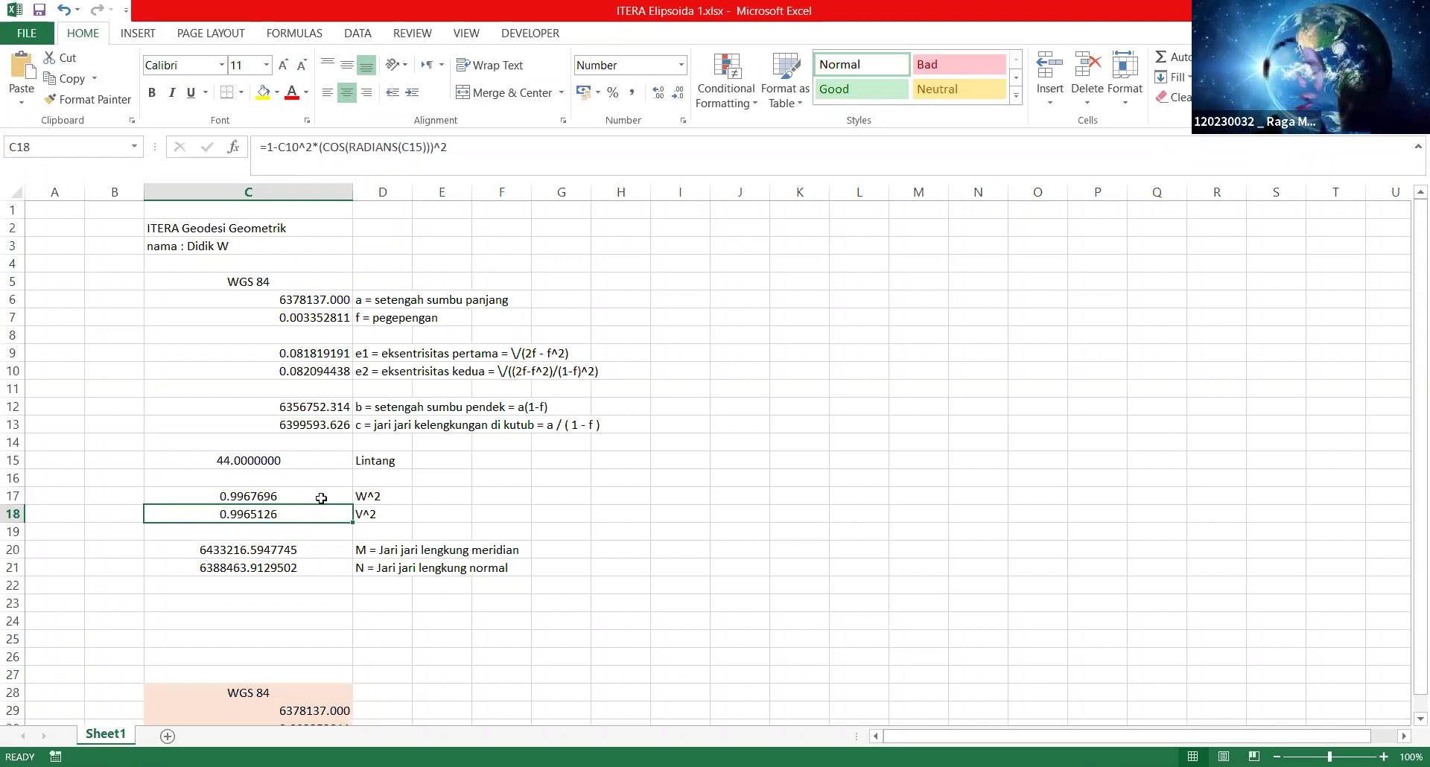
left_click(321, 495)
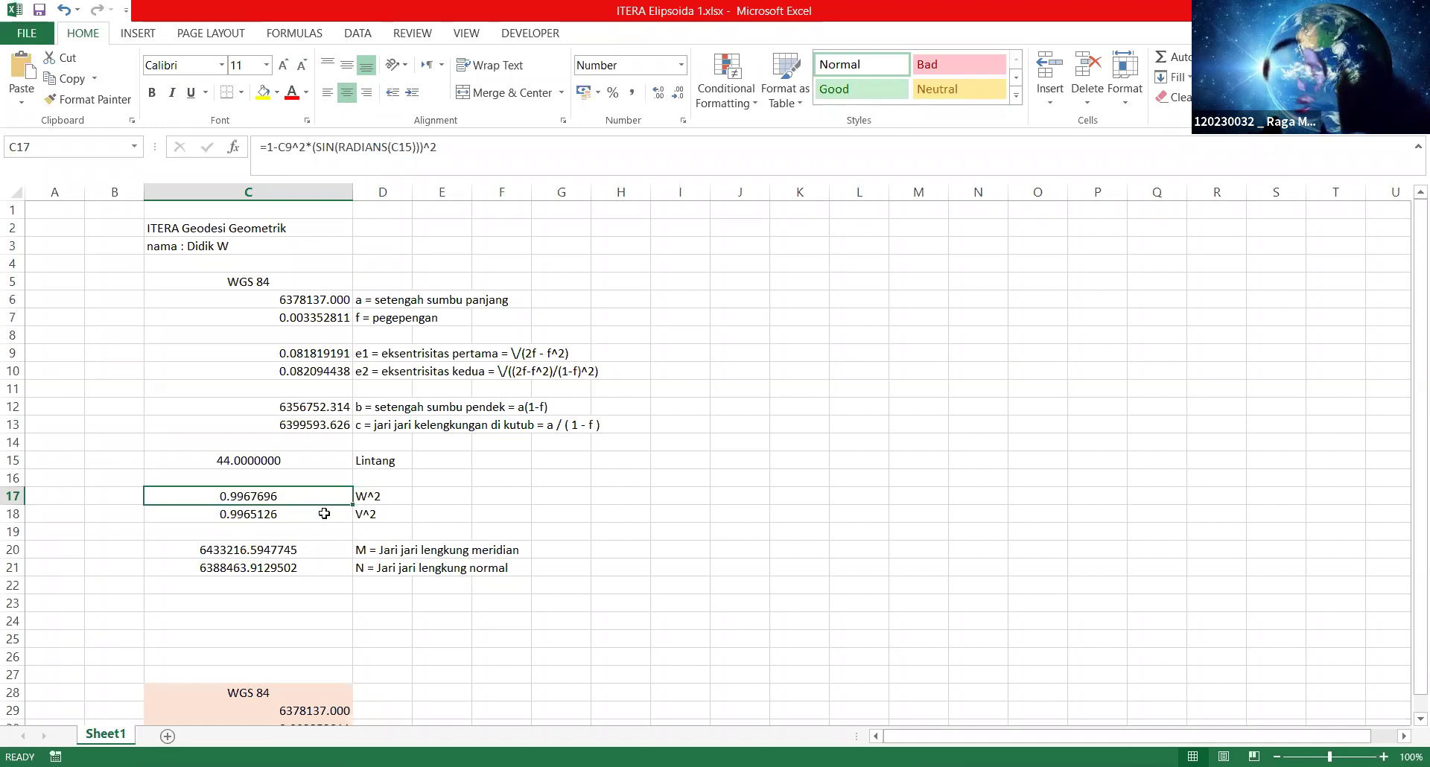
left_click(324, 514)
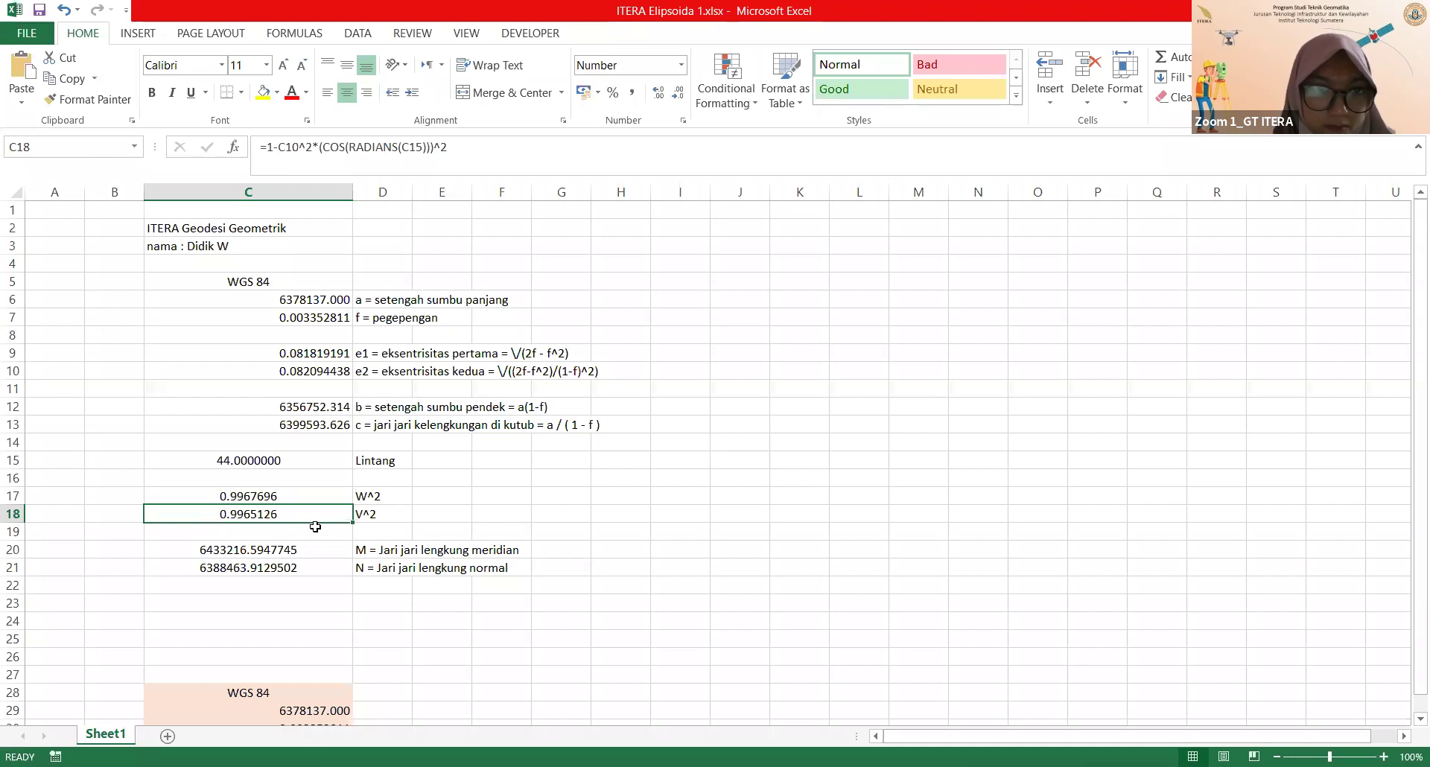
key("Up")
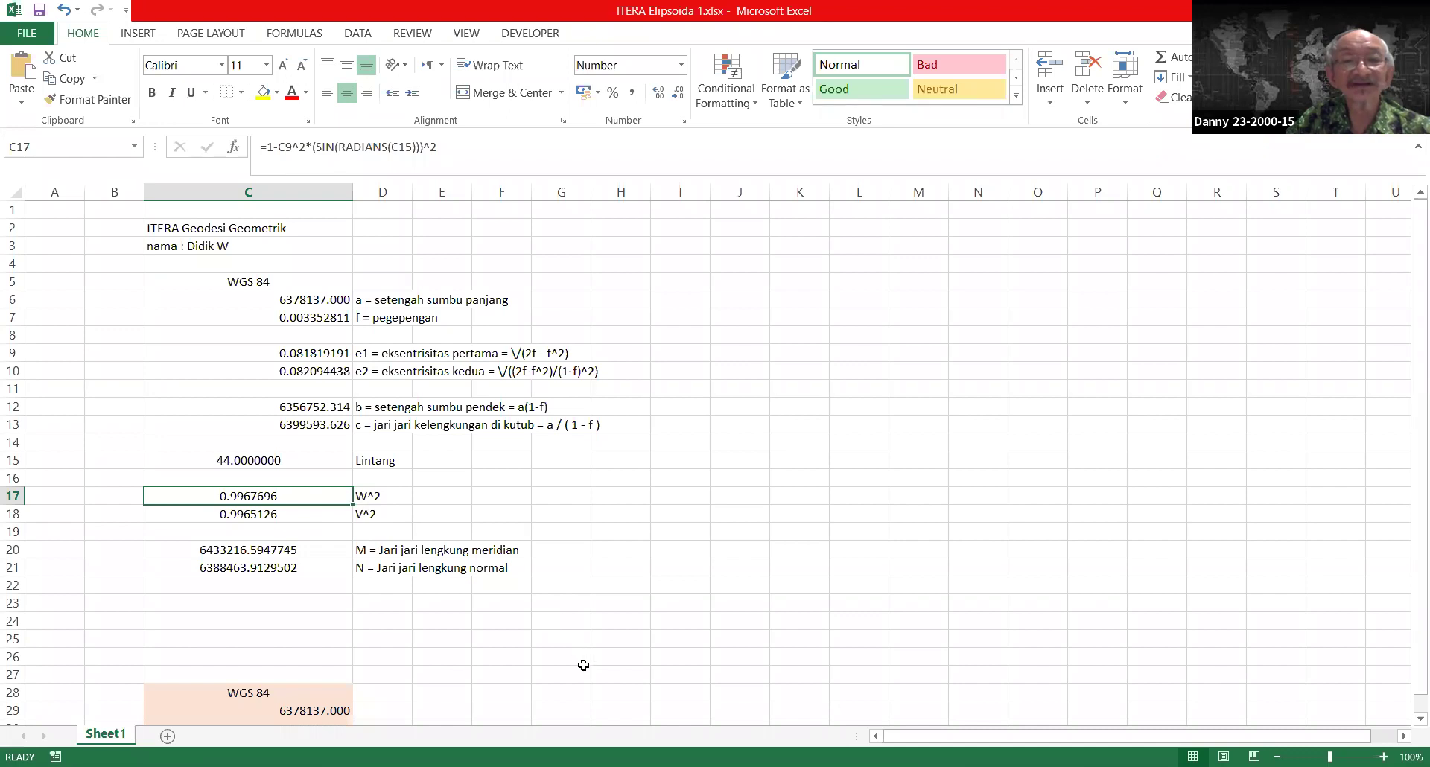
Step: Set the latitude in C15 to 17 degrees to recalculate the radii of curvature
left_click(311, 460)
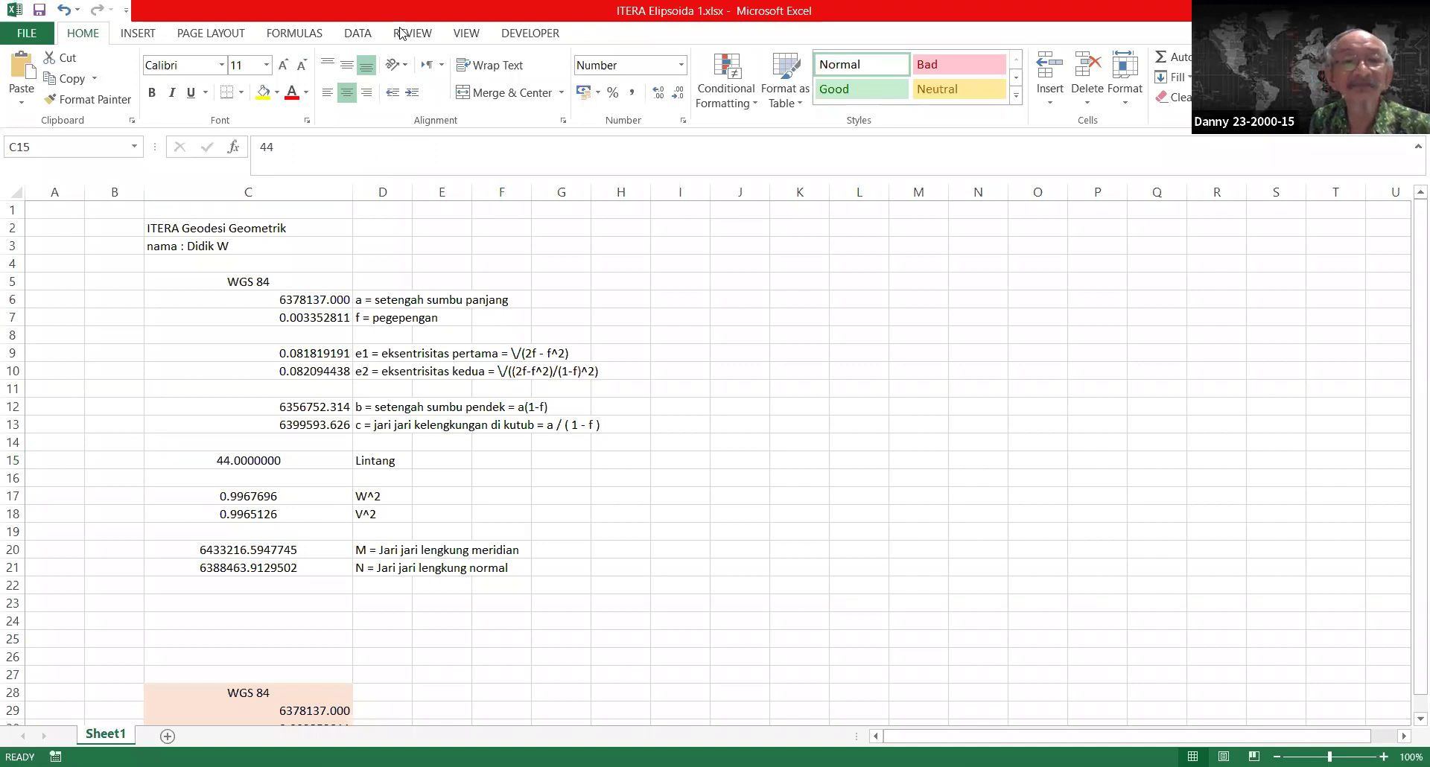
left_click(312, 469)
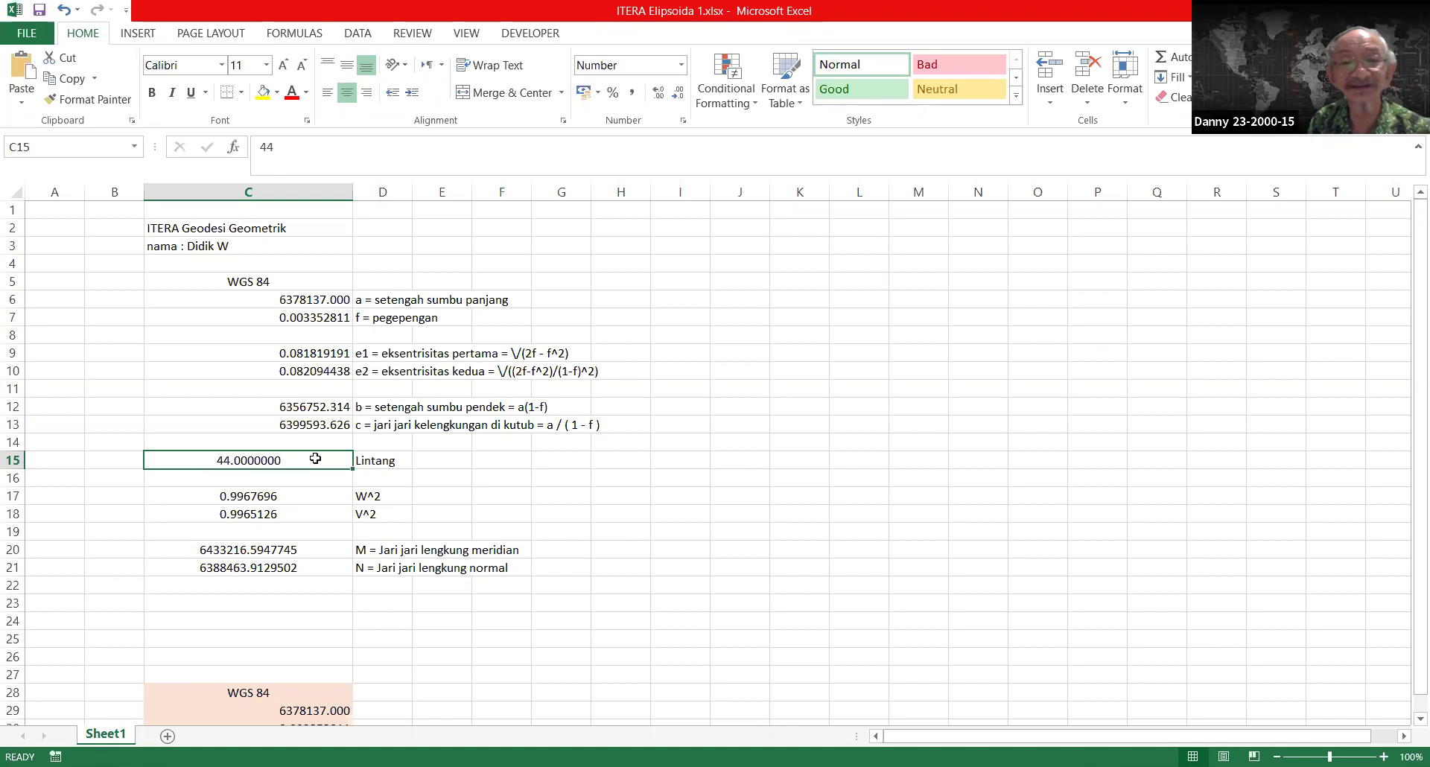
type("1")
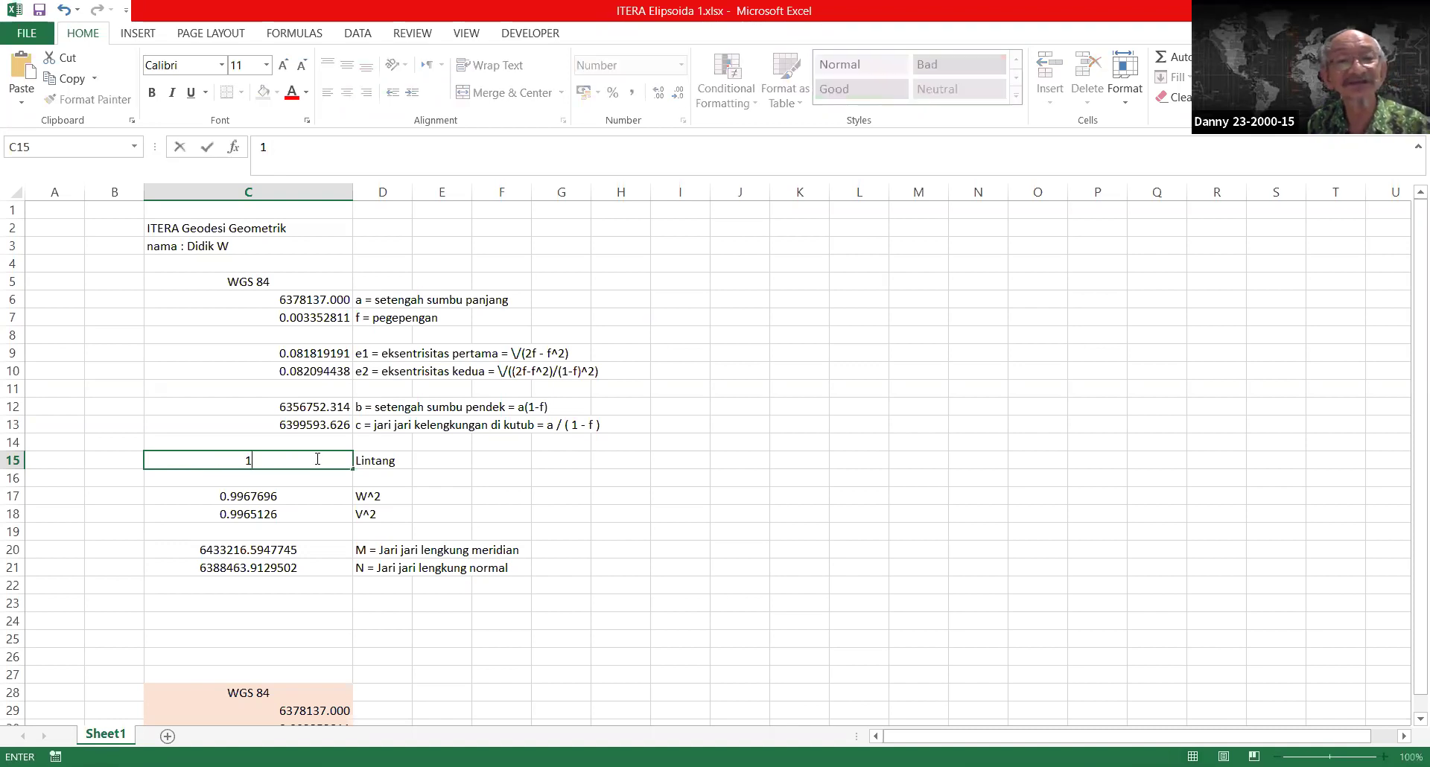
type("7")
key("Return")
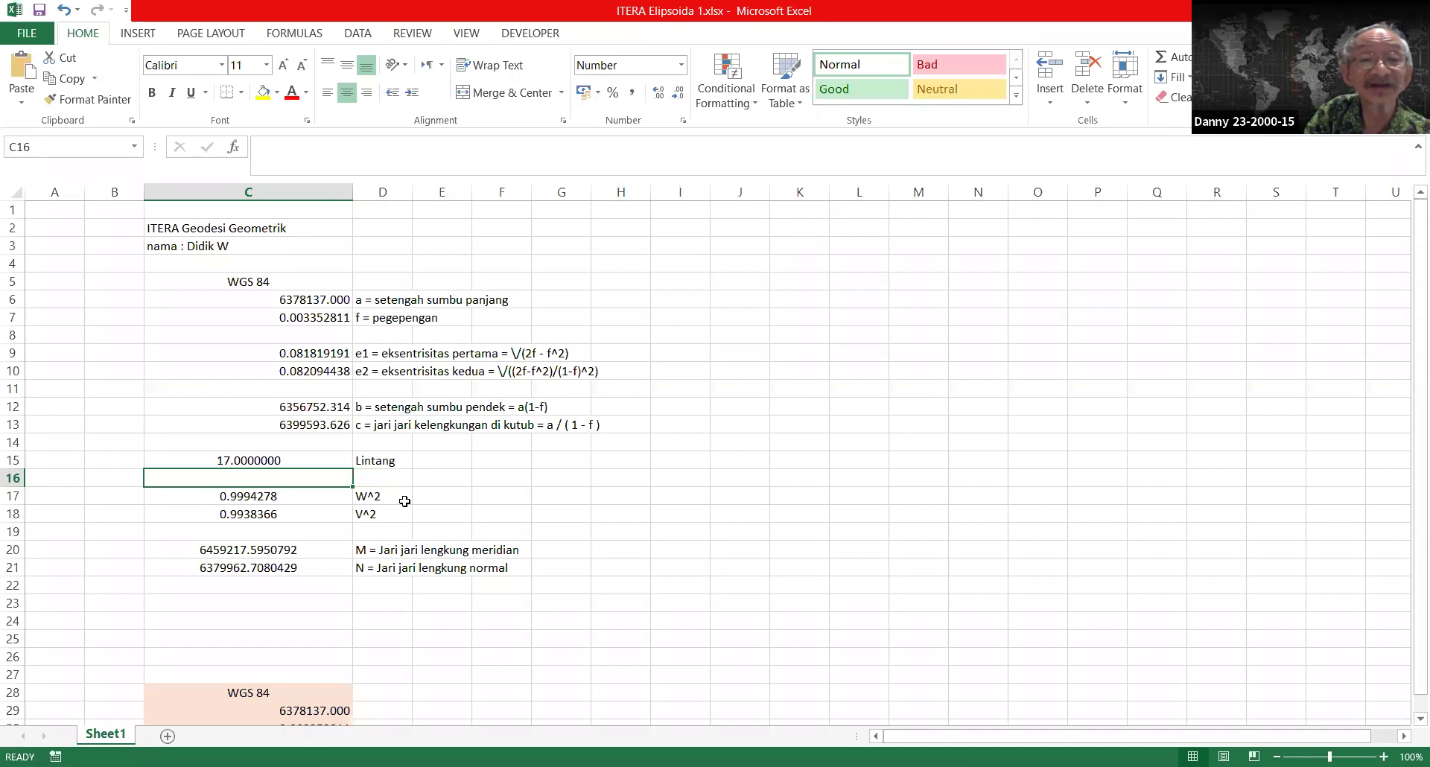
left_click(266, 461)
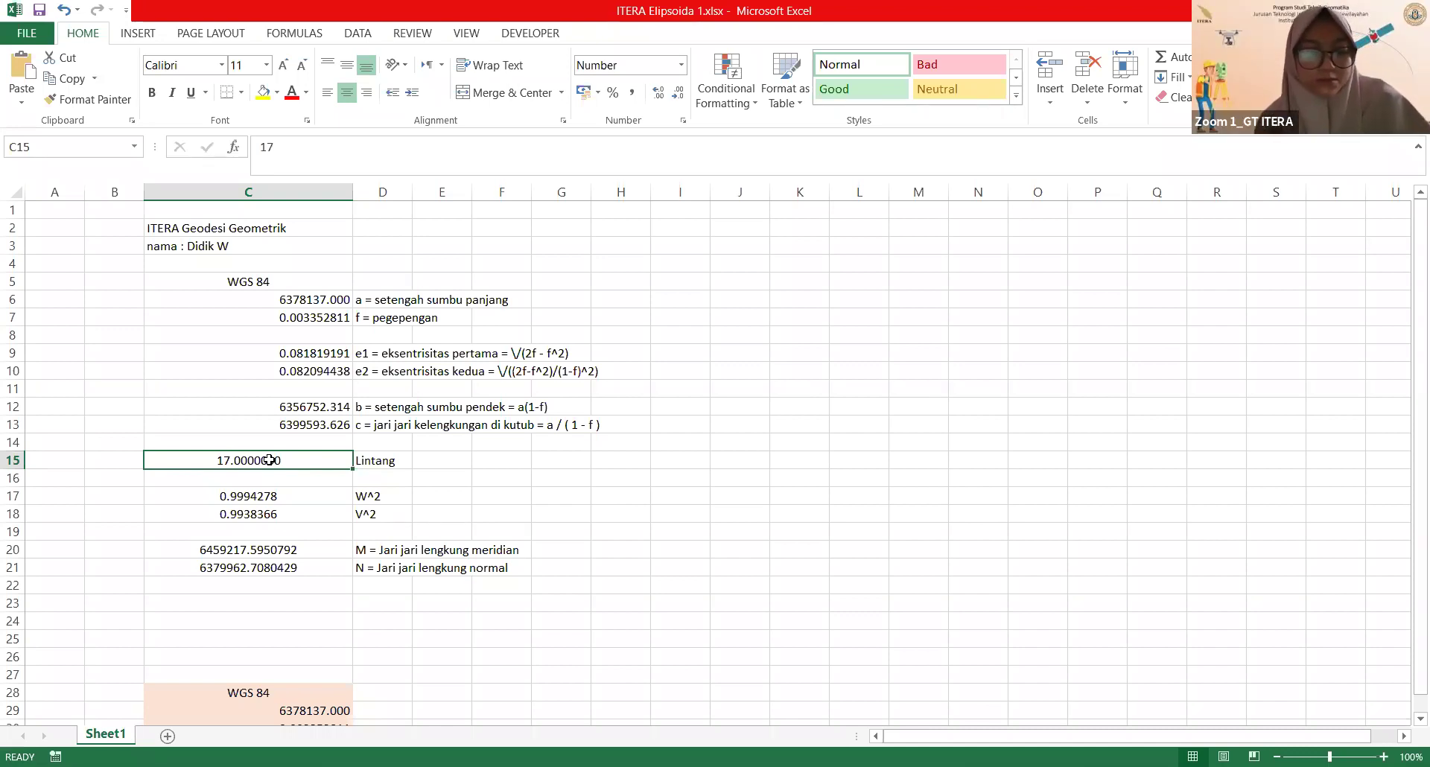
left_click(452, 463)
left_click(276, 460)
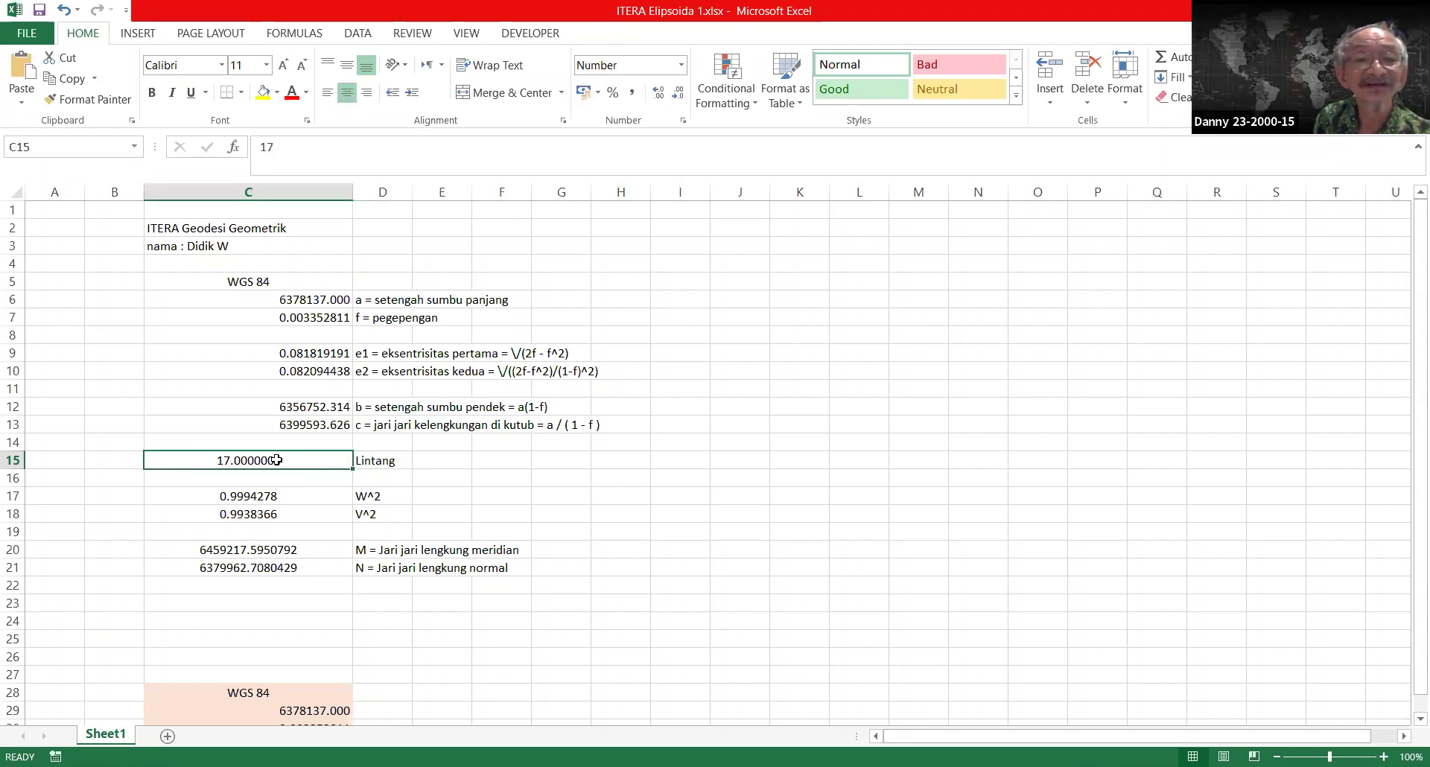
Step: Enter the latitude in C15 from degrees, minutes and seconds as =17+8/60+19.45/3600
type("=")
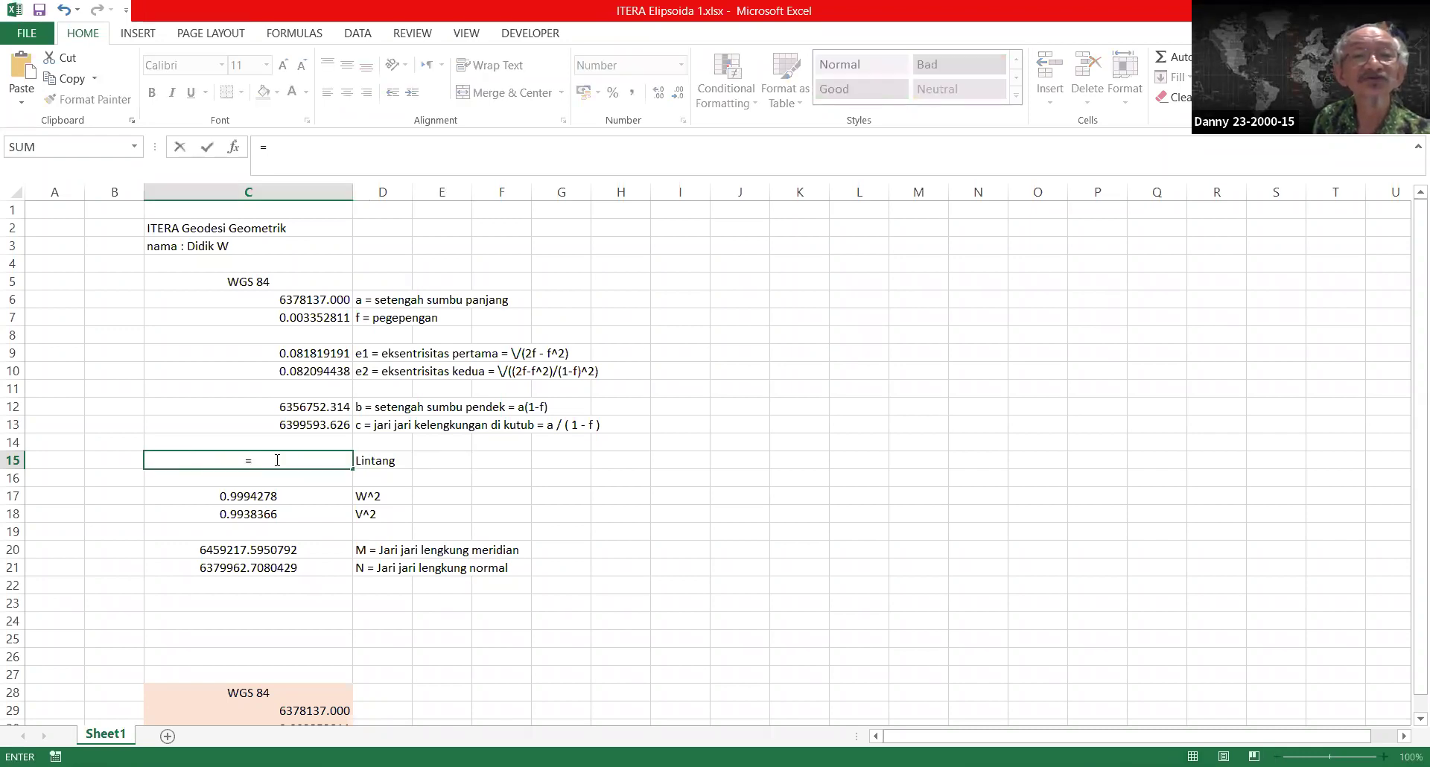
type("17")
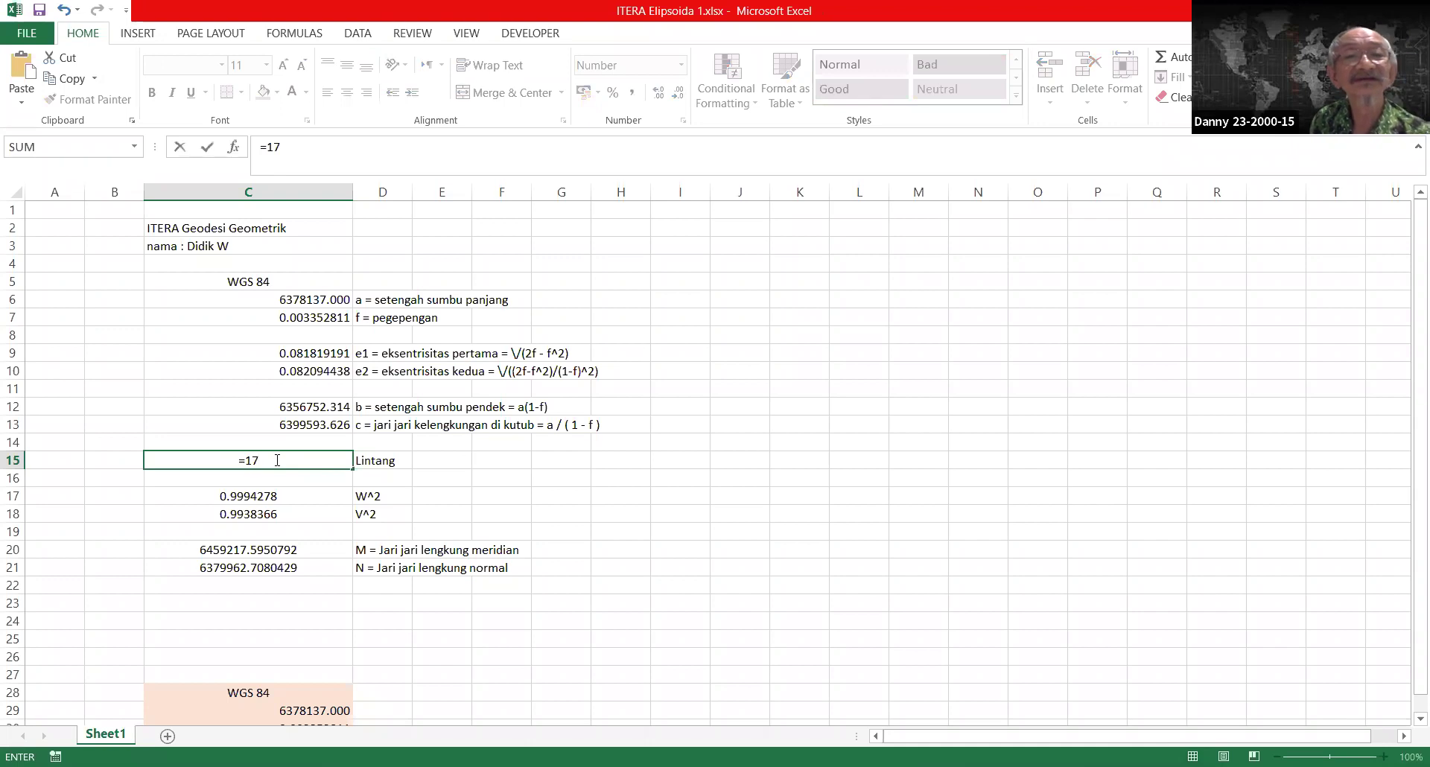
type("=")
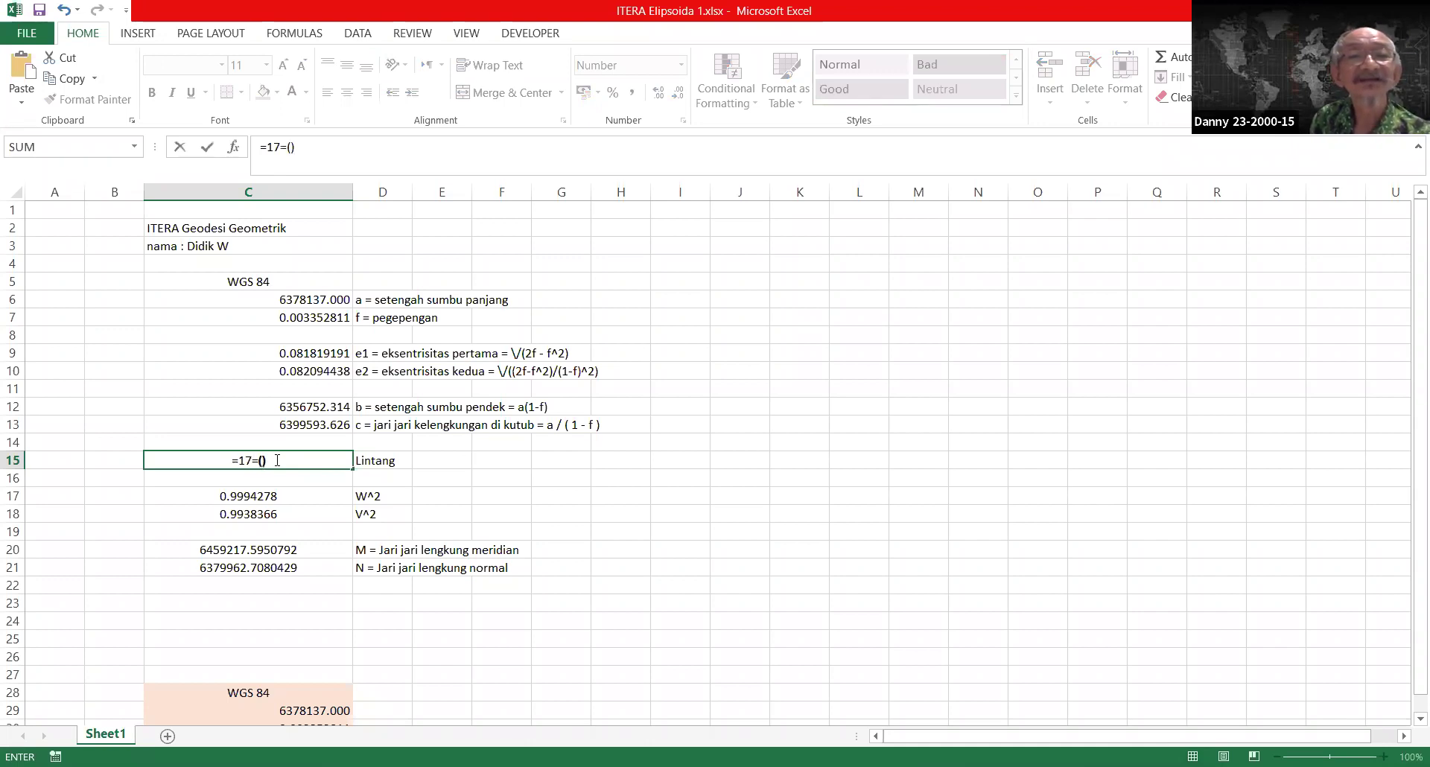
key("BackSpace")
type("+")
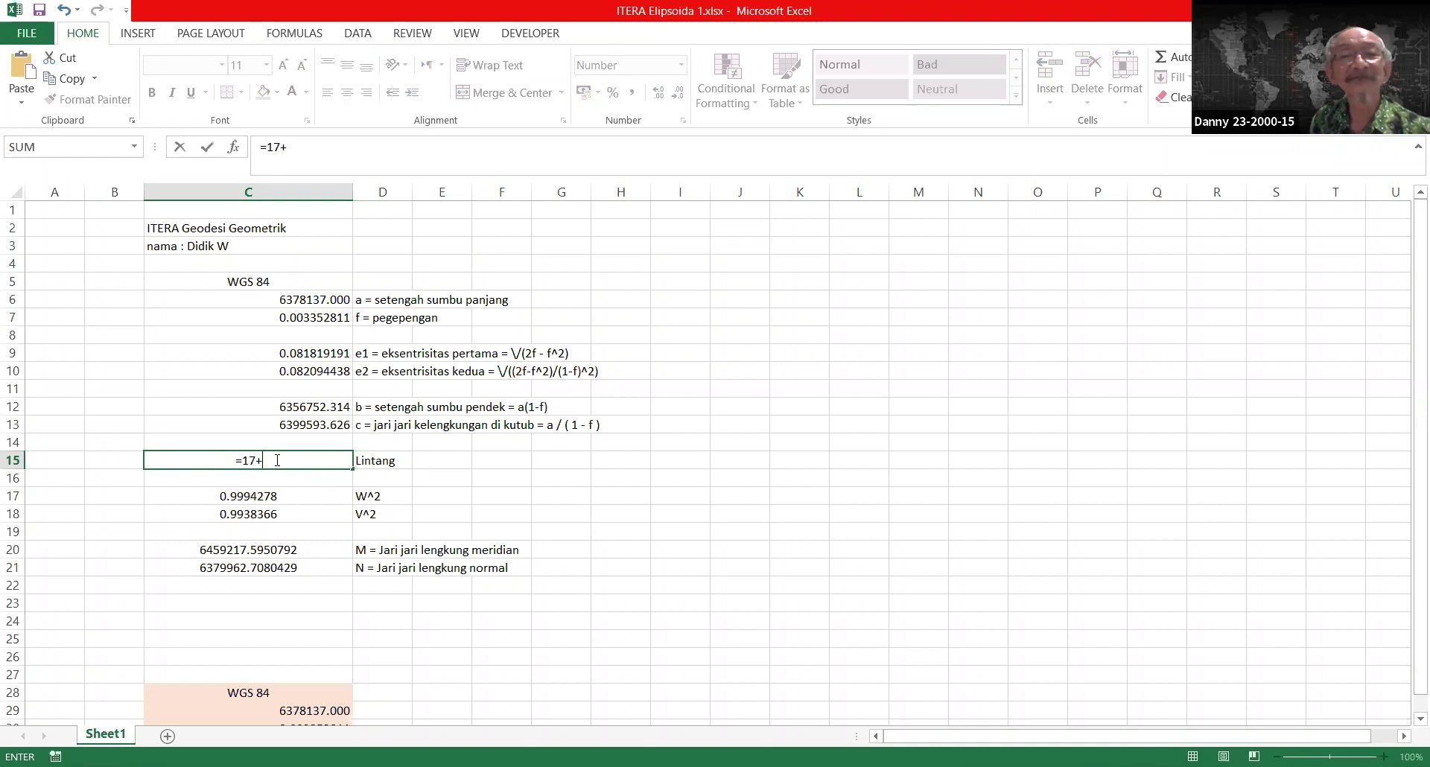
type("8/60+")
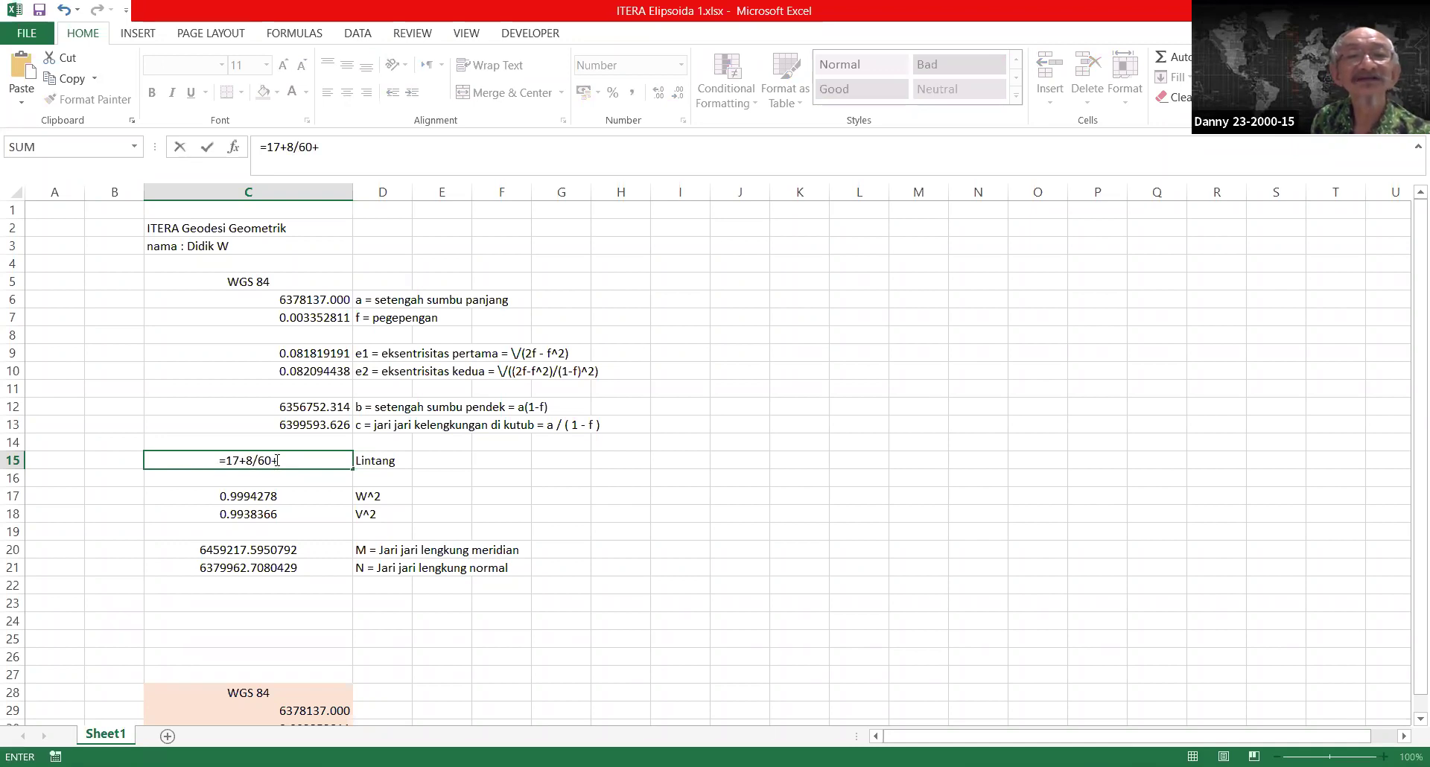
type("19")
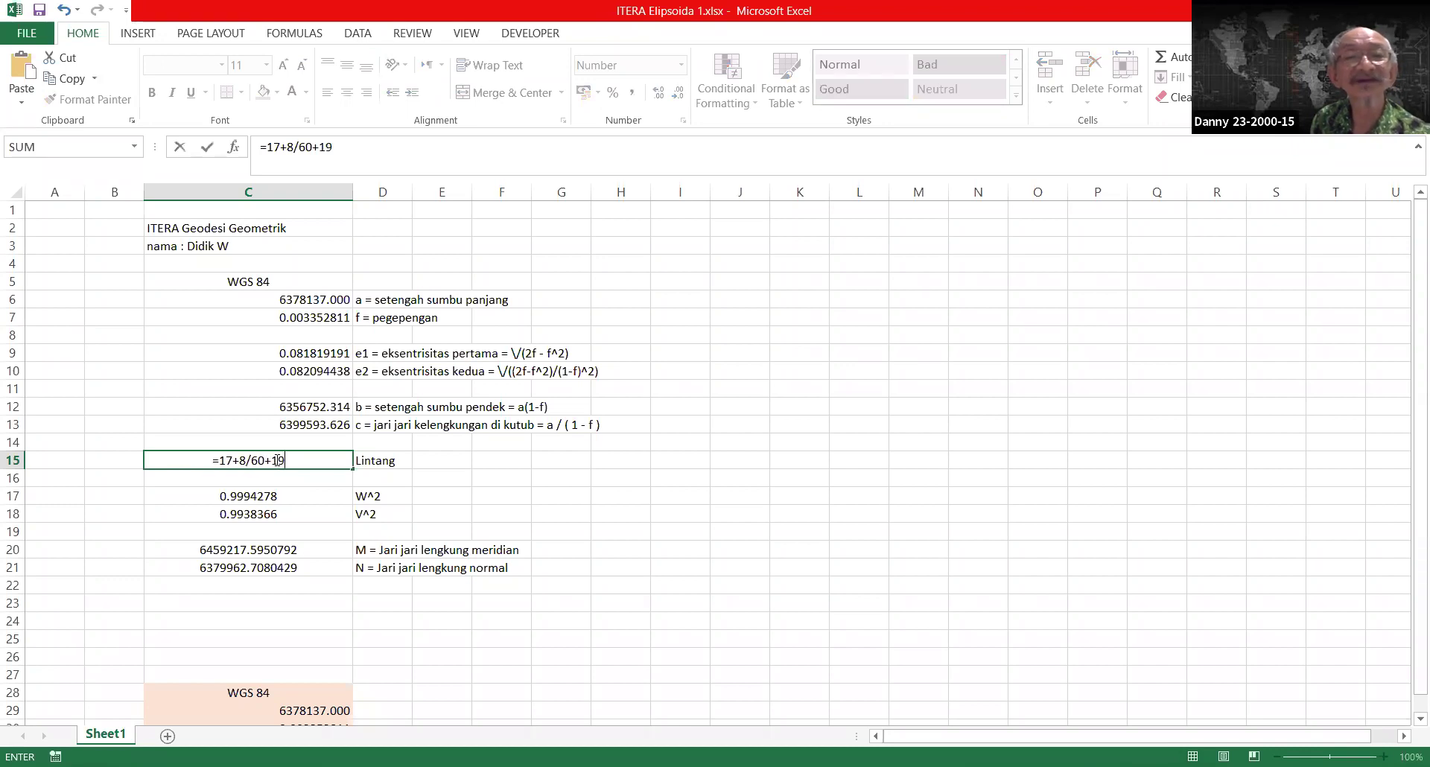
type(".4")
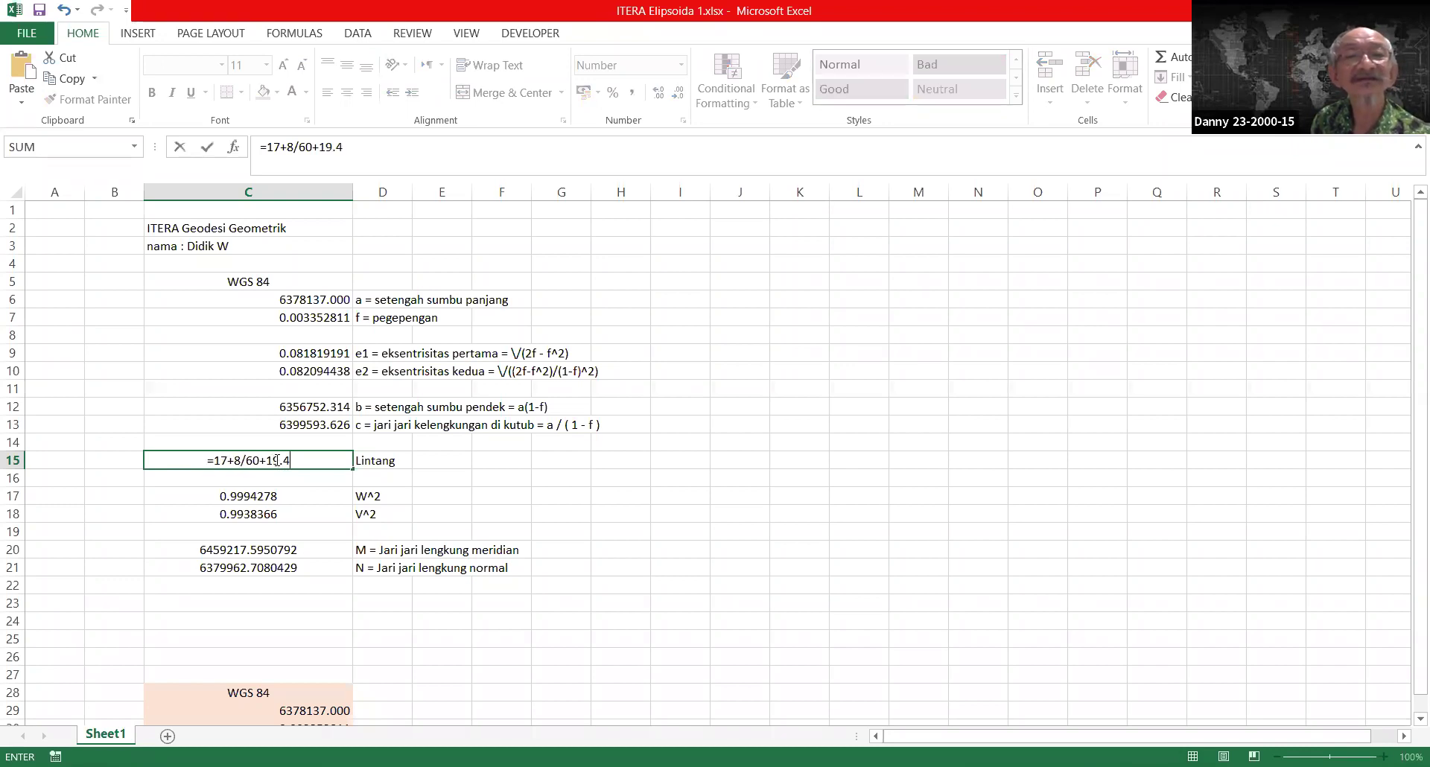
type("5/6")
key("BackSpace")
left_click(277, 458)
type("3600")
key("BackSpace")
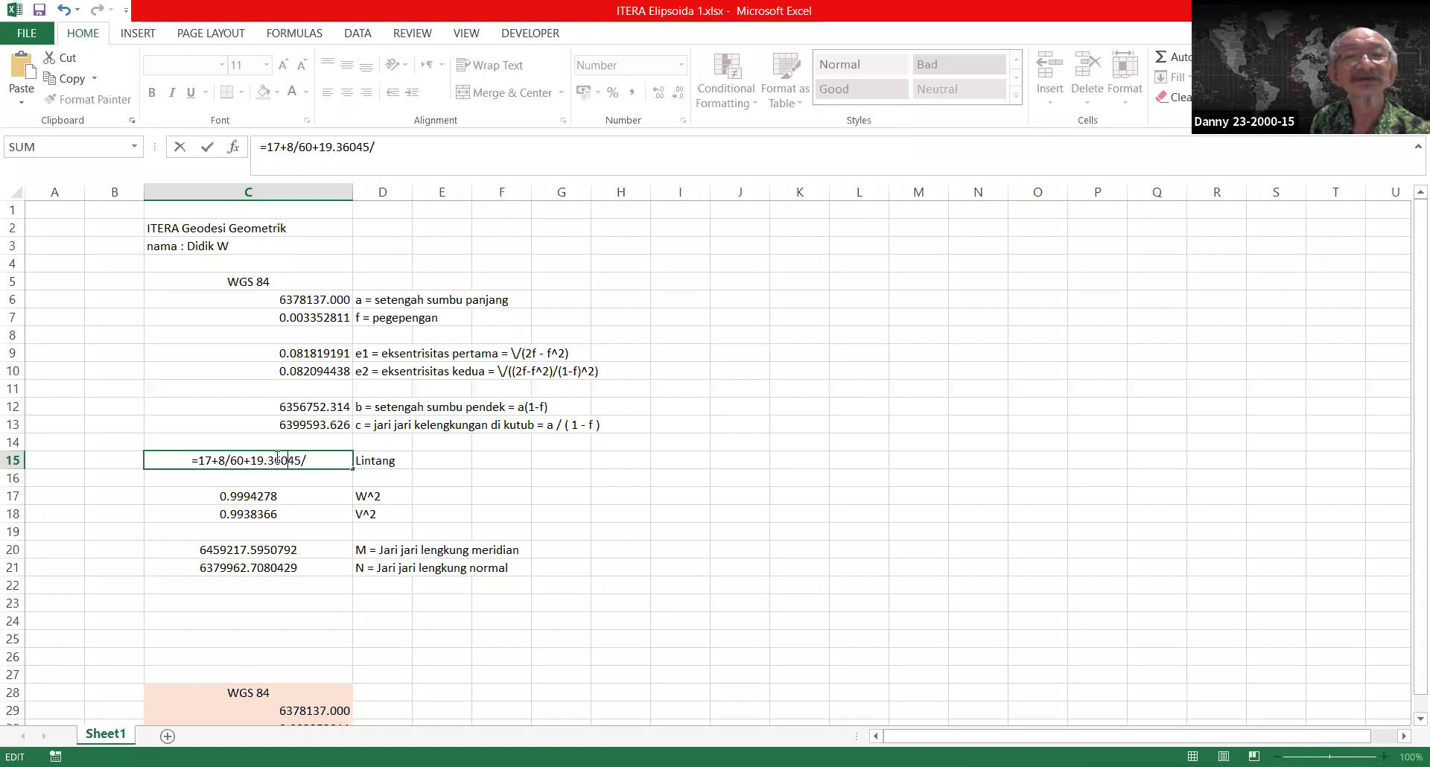
key("BackSpace")
key("BackSpace")
key("BackSpace")
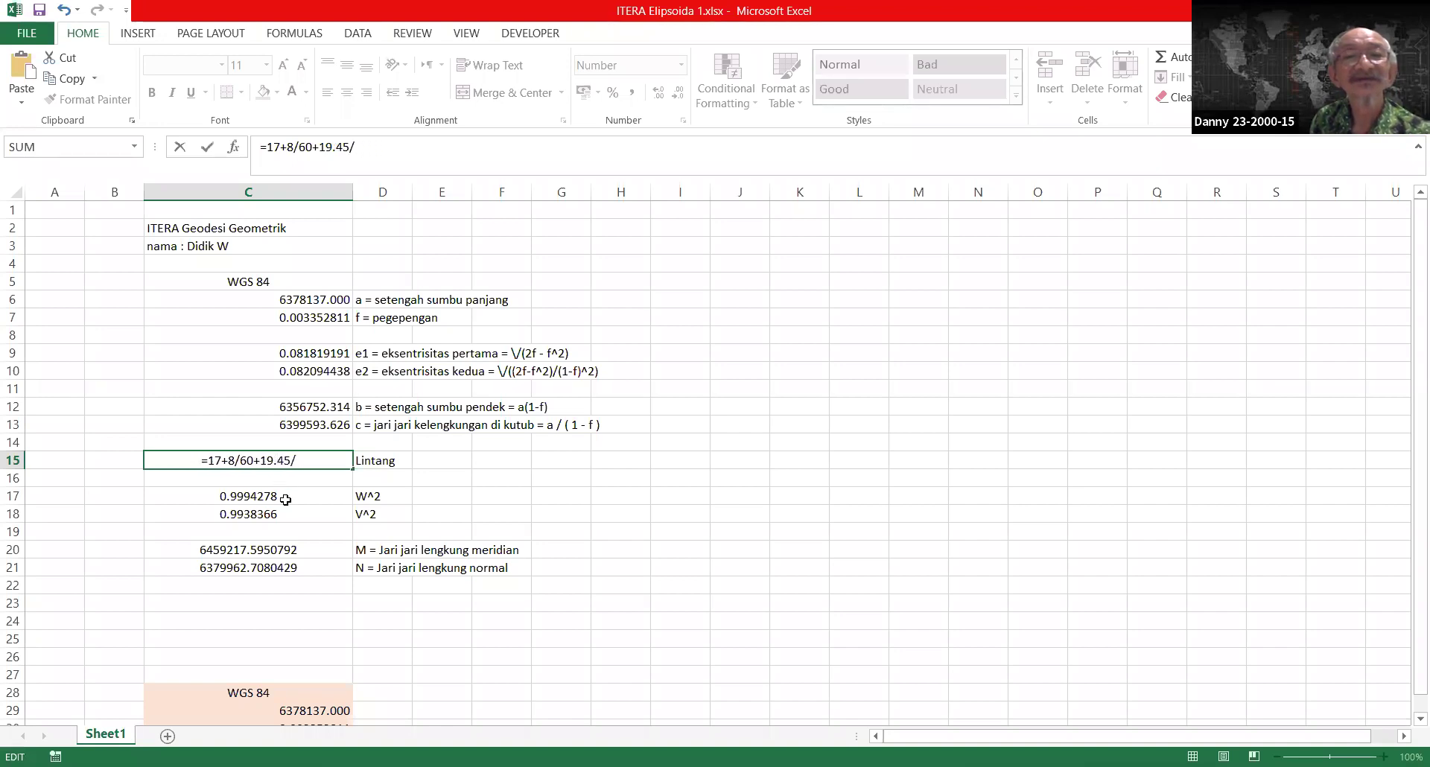
type("3600")
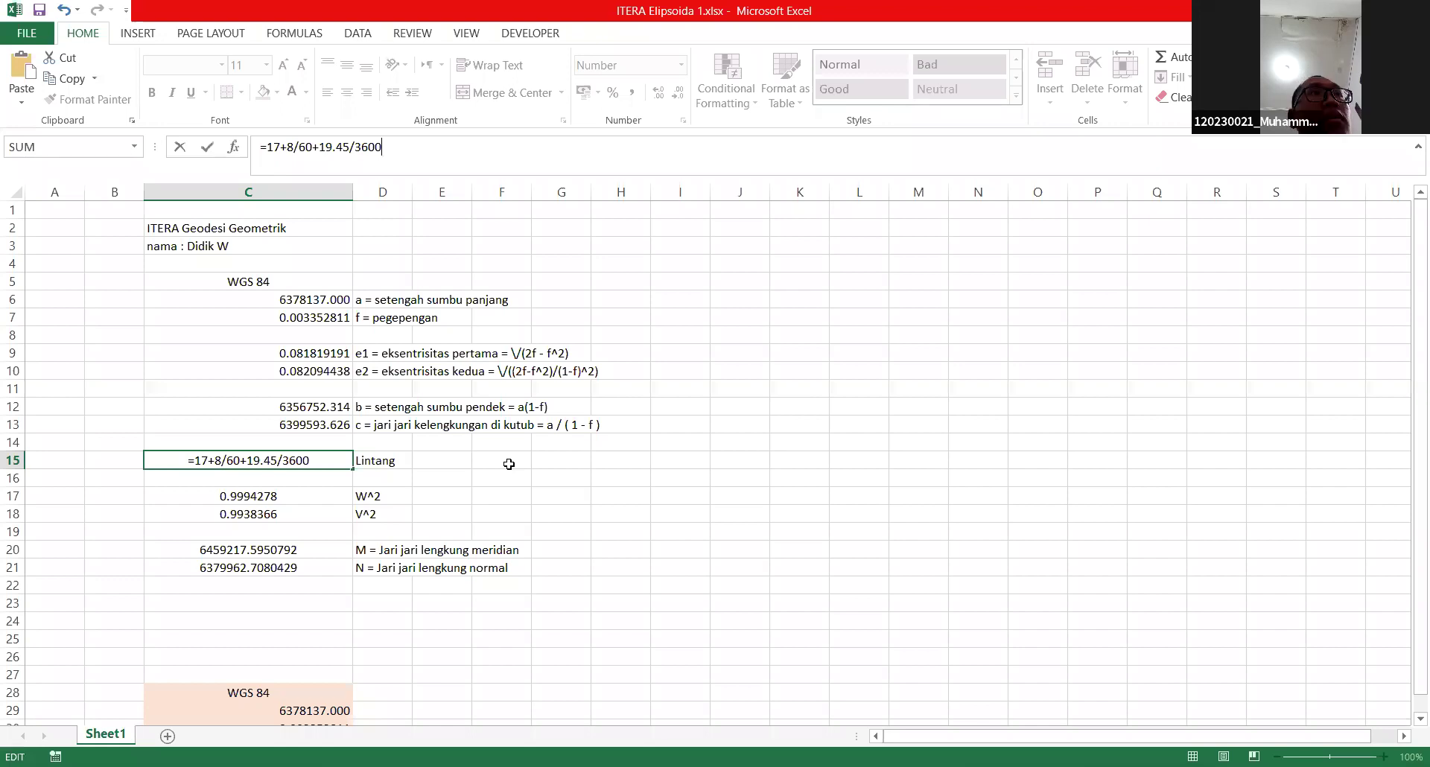
left_click(509, 464)
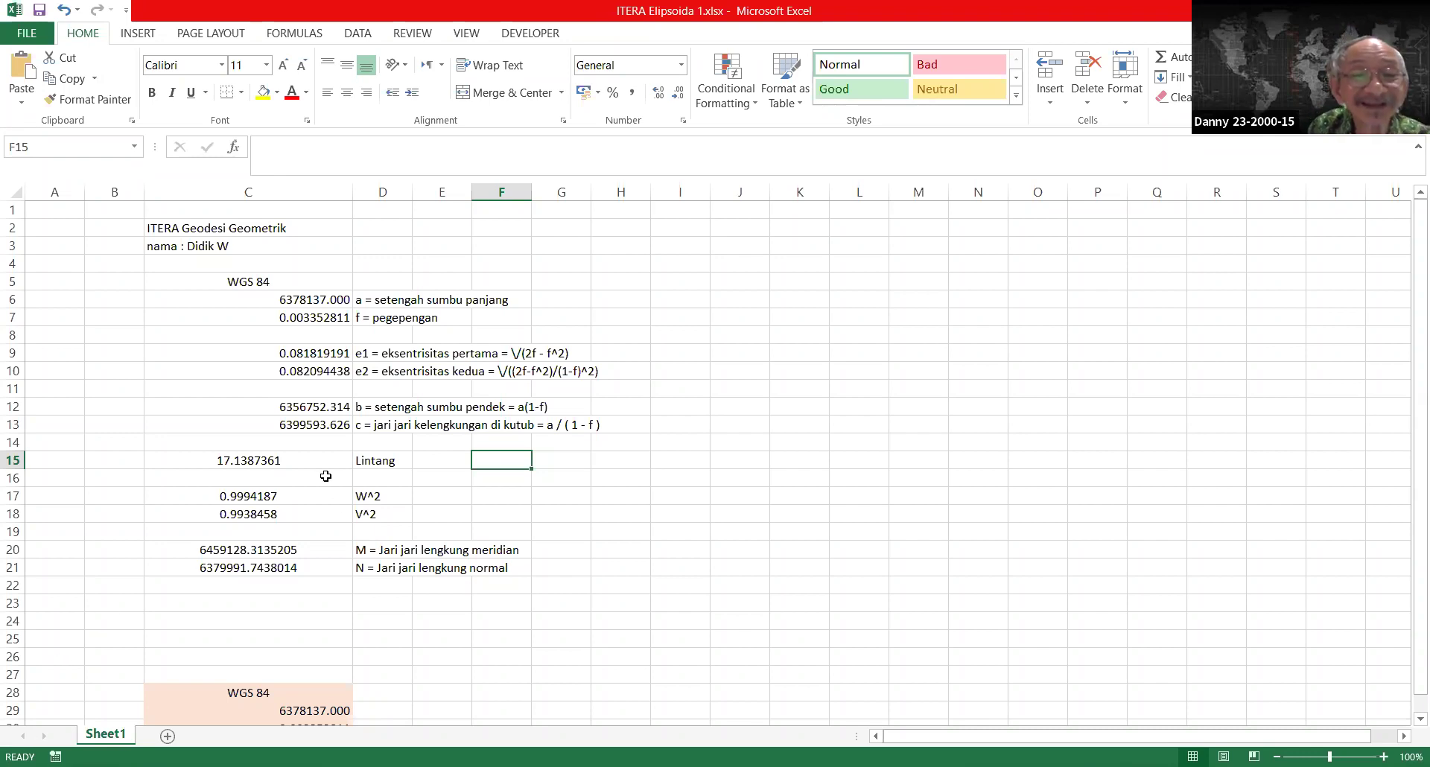
Step: Review the latitude formula in C15 and inspect the cells referenced by the meridian radius formula in C20, leaving both unedited
left_click(303, 461)
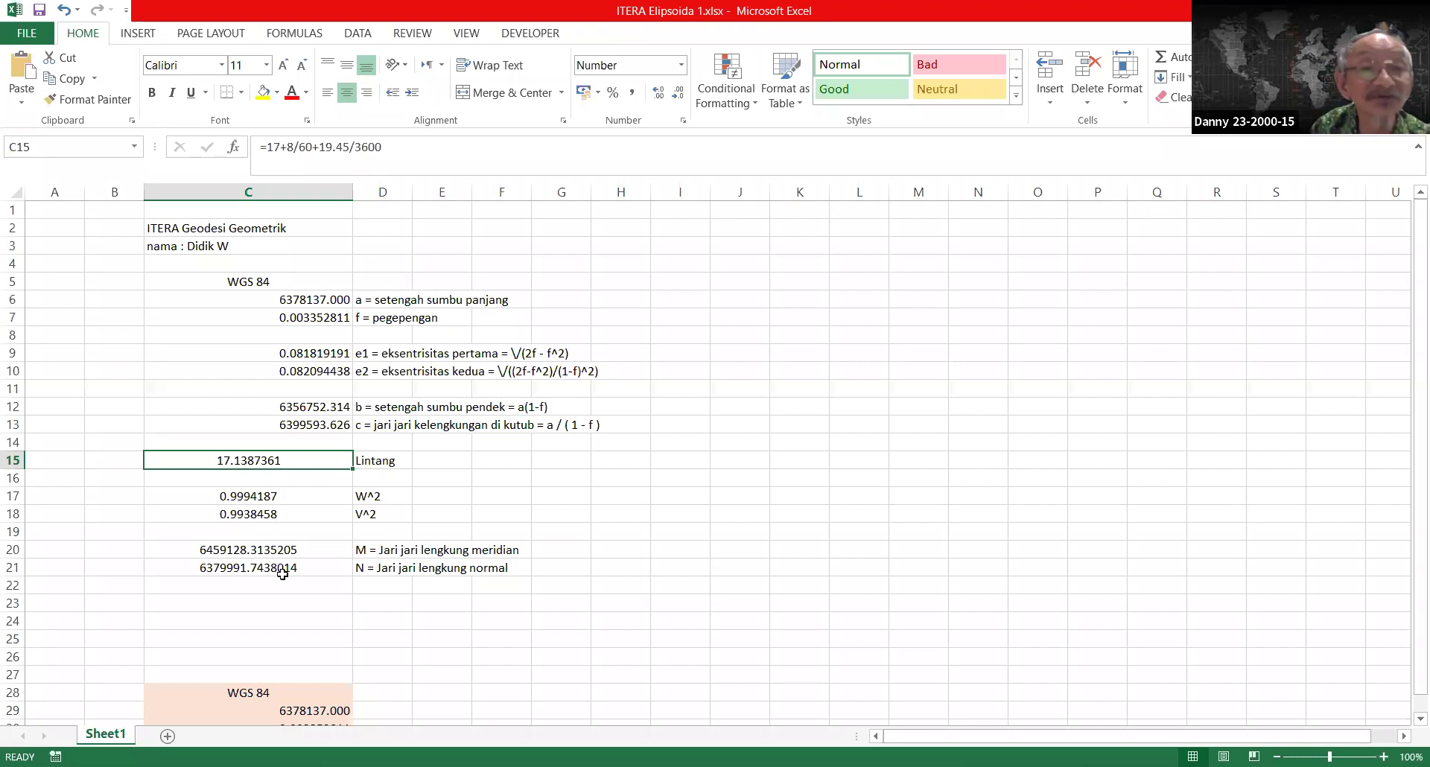
left_click(279, 551)
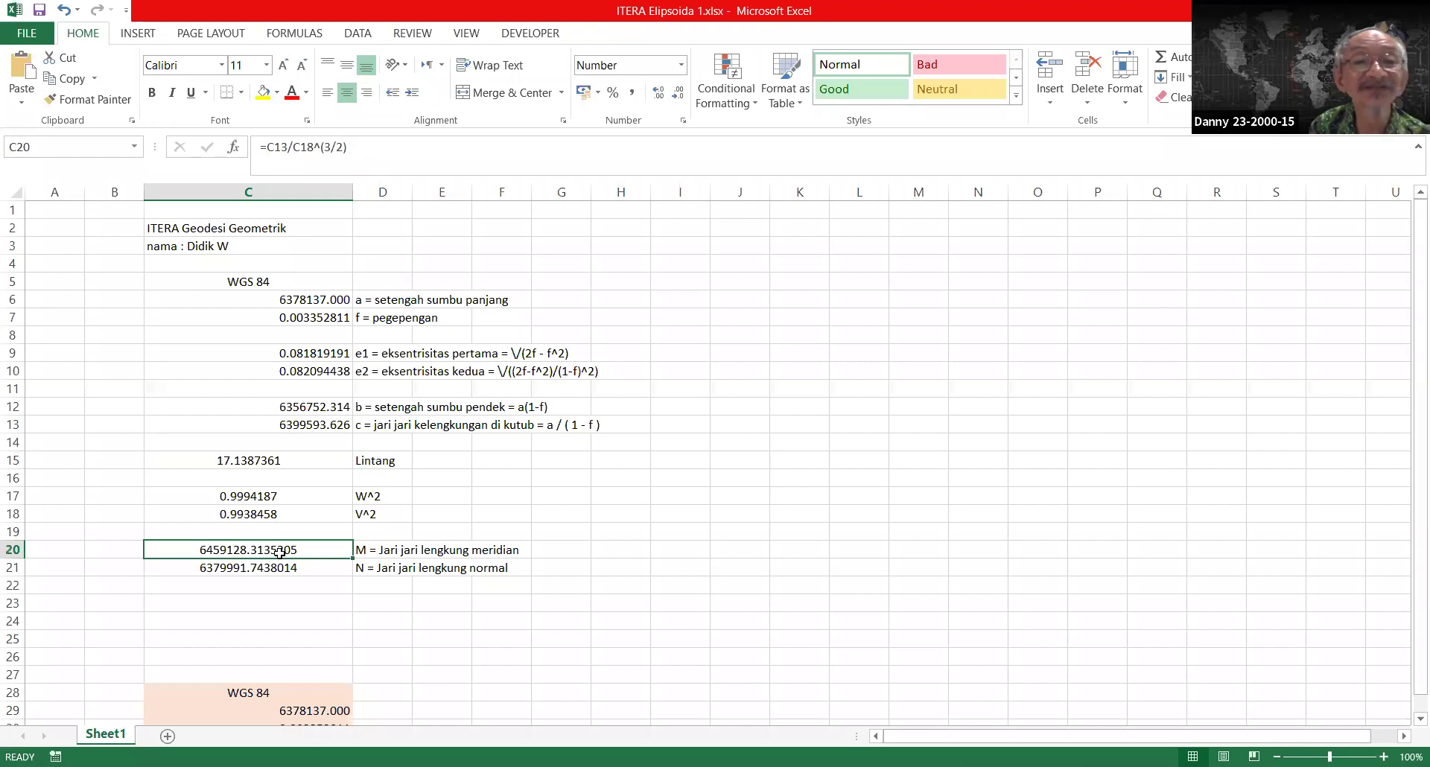
double_click(298, 551)
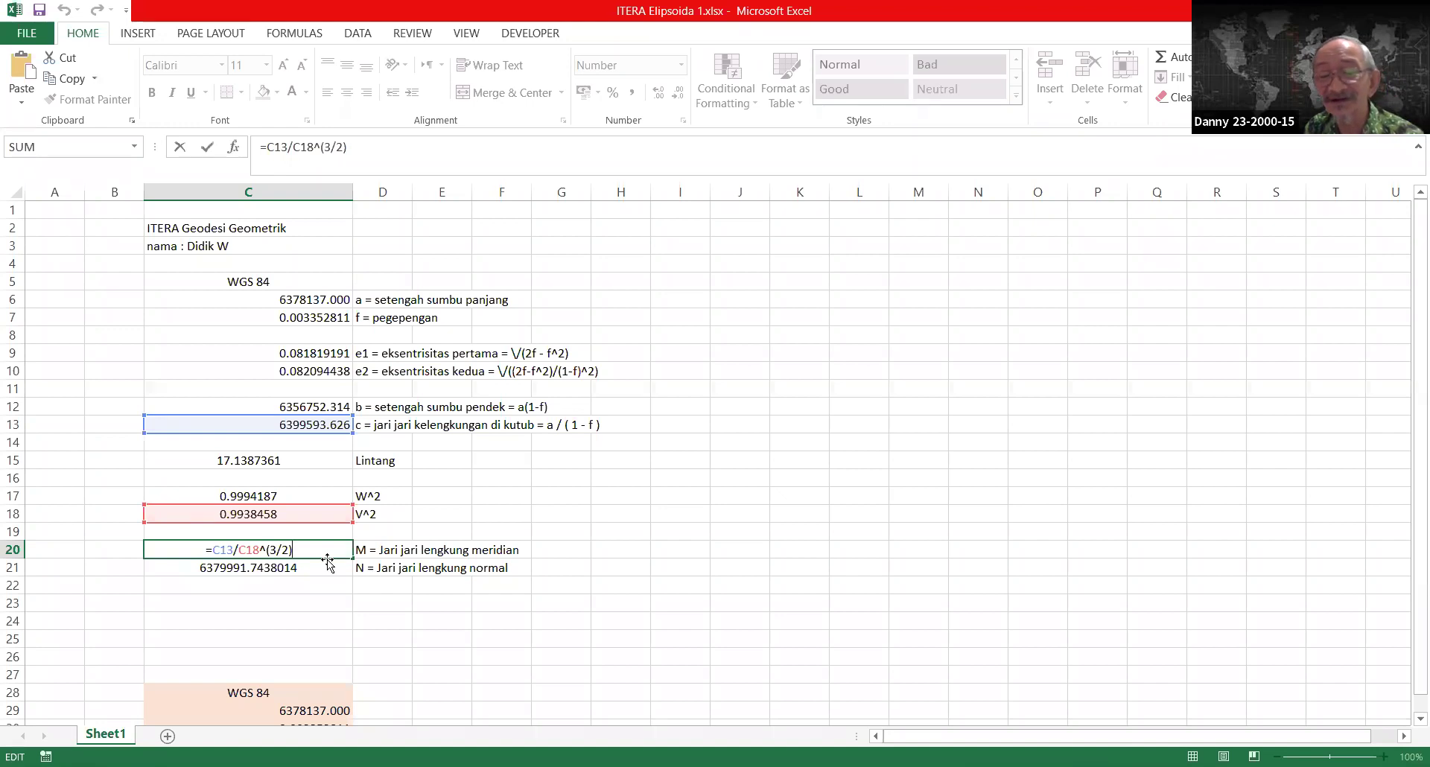
key("Return")
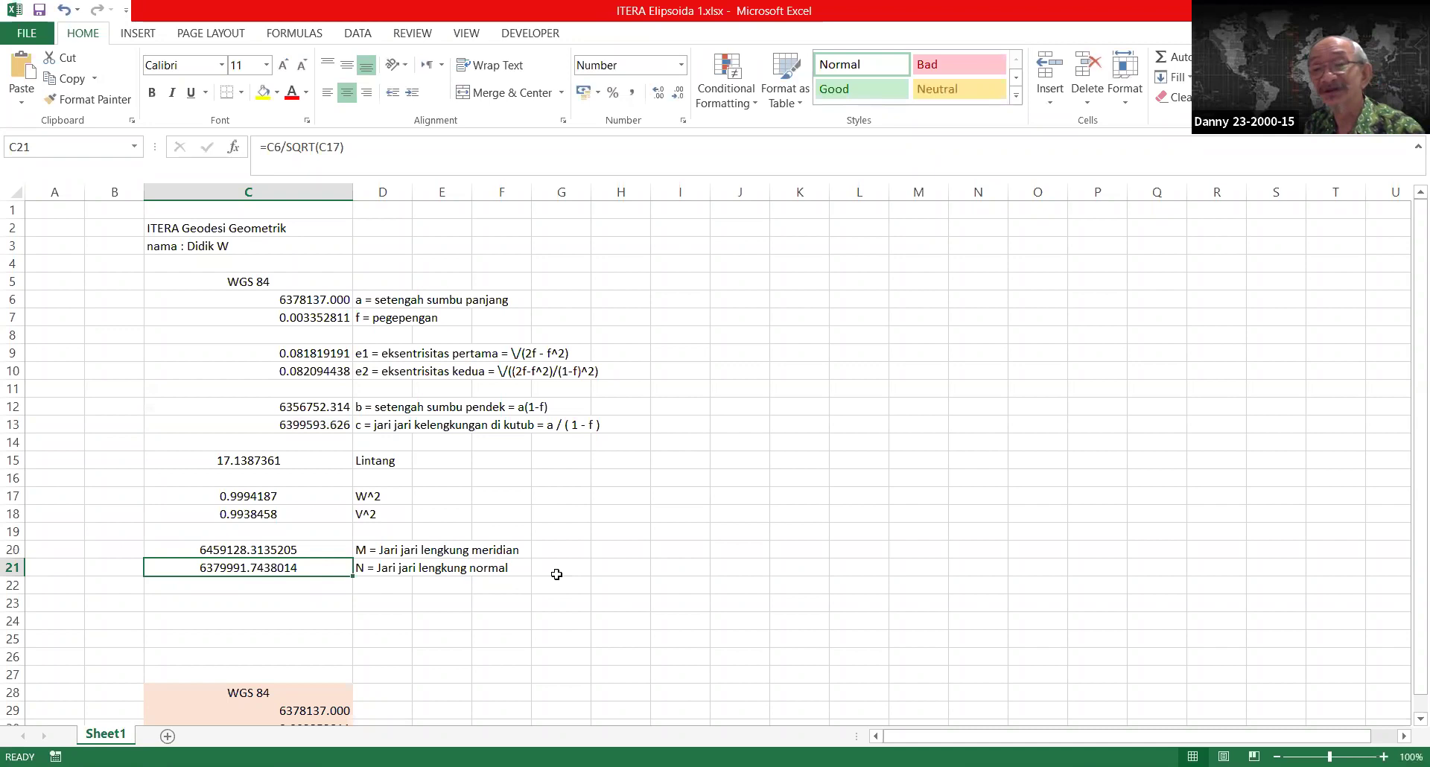
left_click(370, 589)
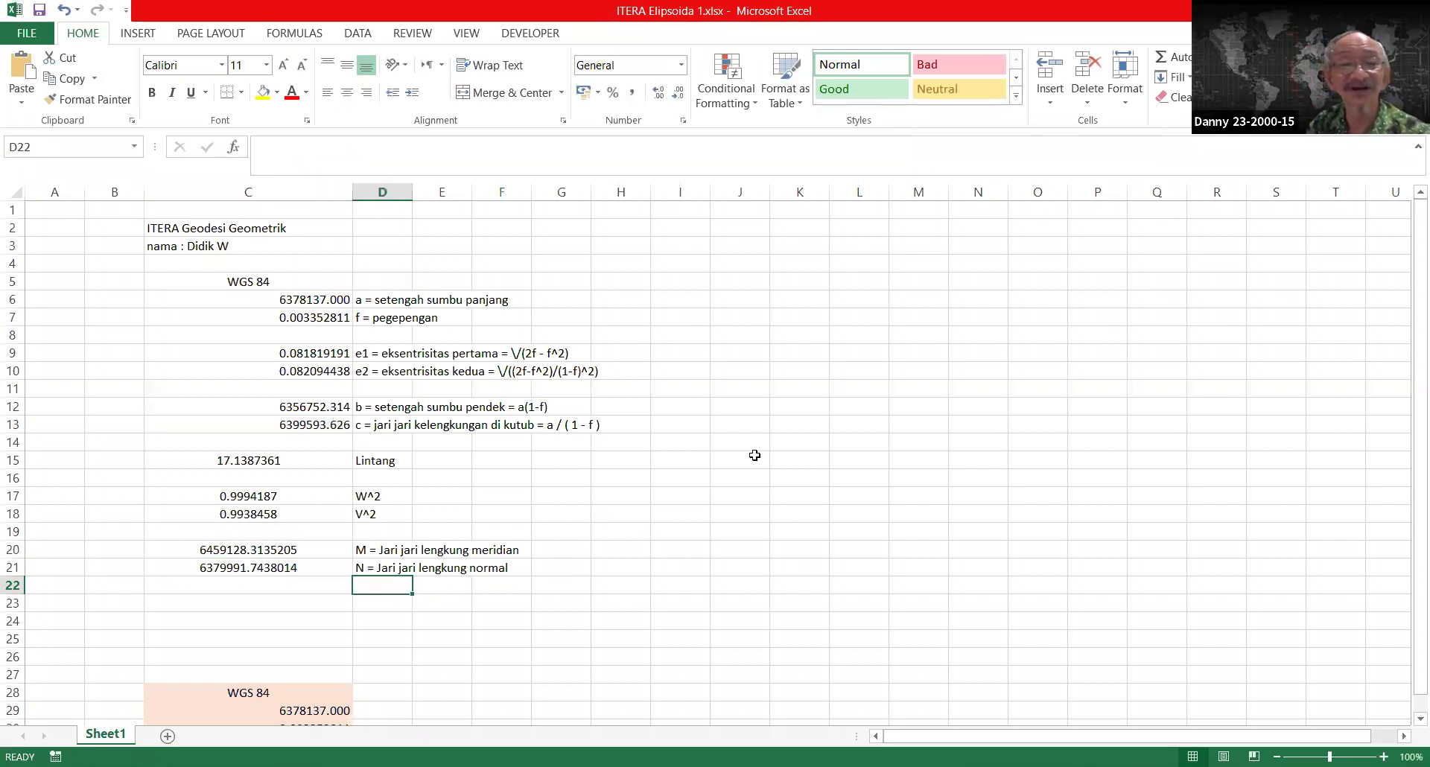
Step: Add the label "R Euler" in H20, beside the meridian radius row
left_click(610, 549)
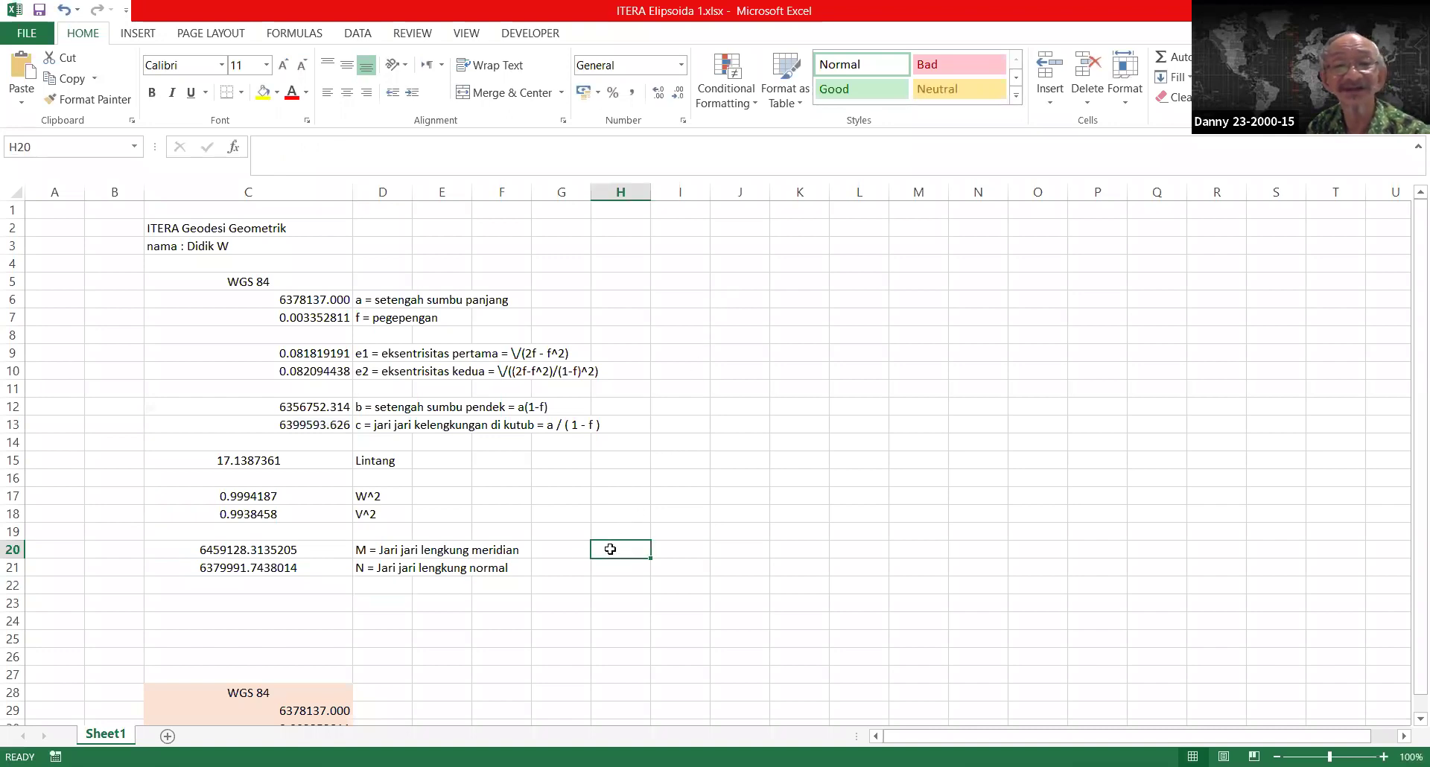
type("R")
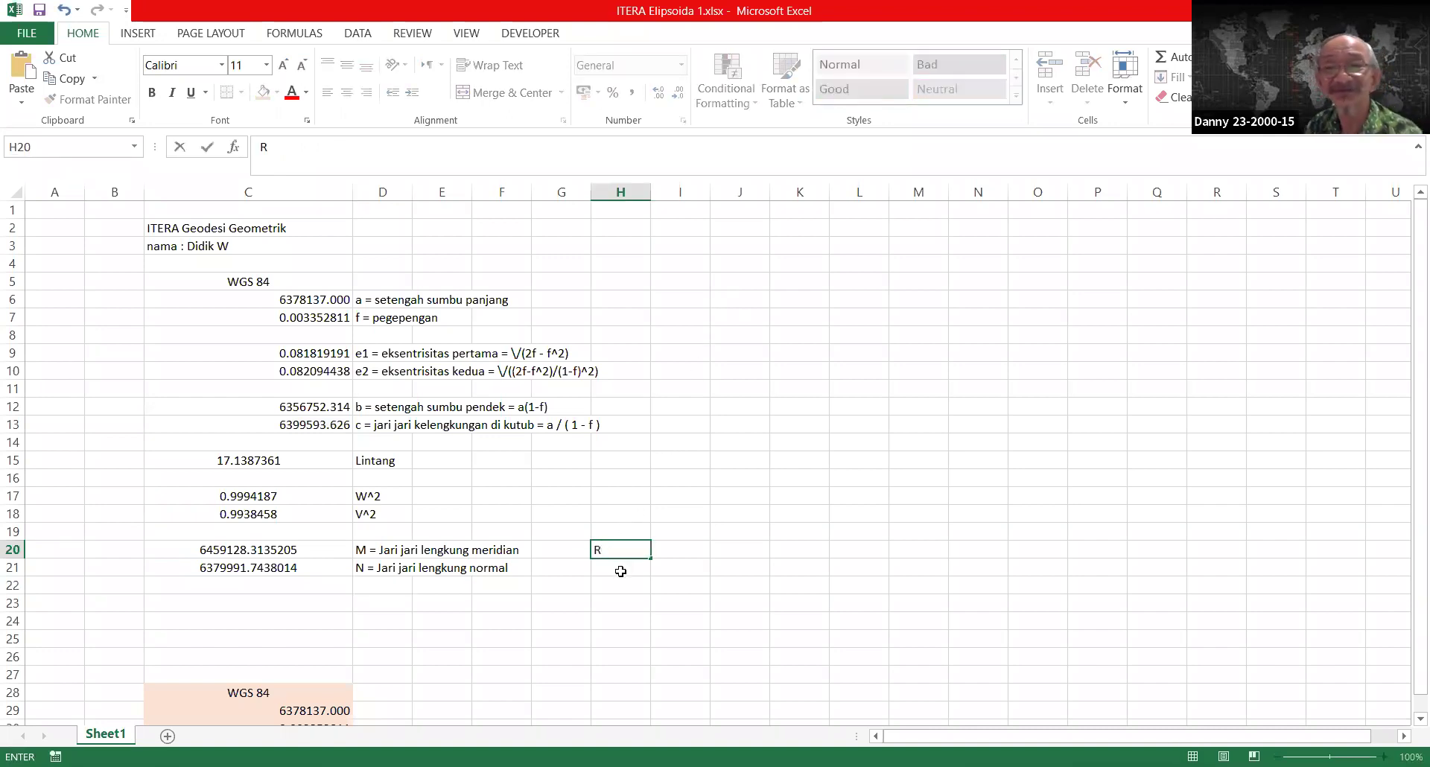
type(" Euleur")
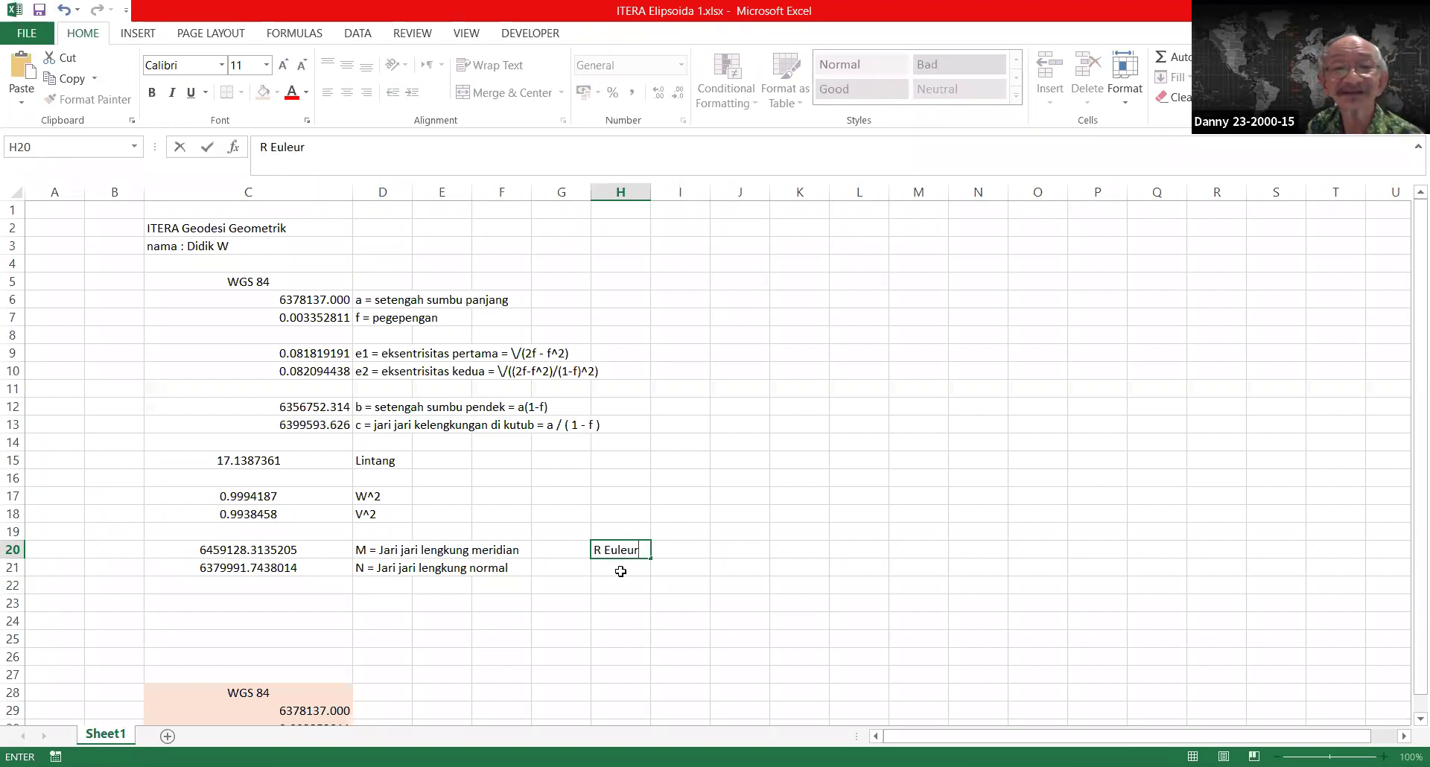
key("BackSpace")
key("BackSpace")
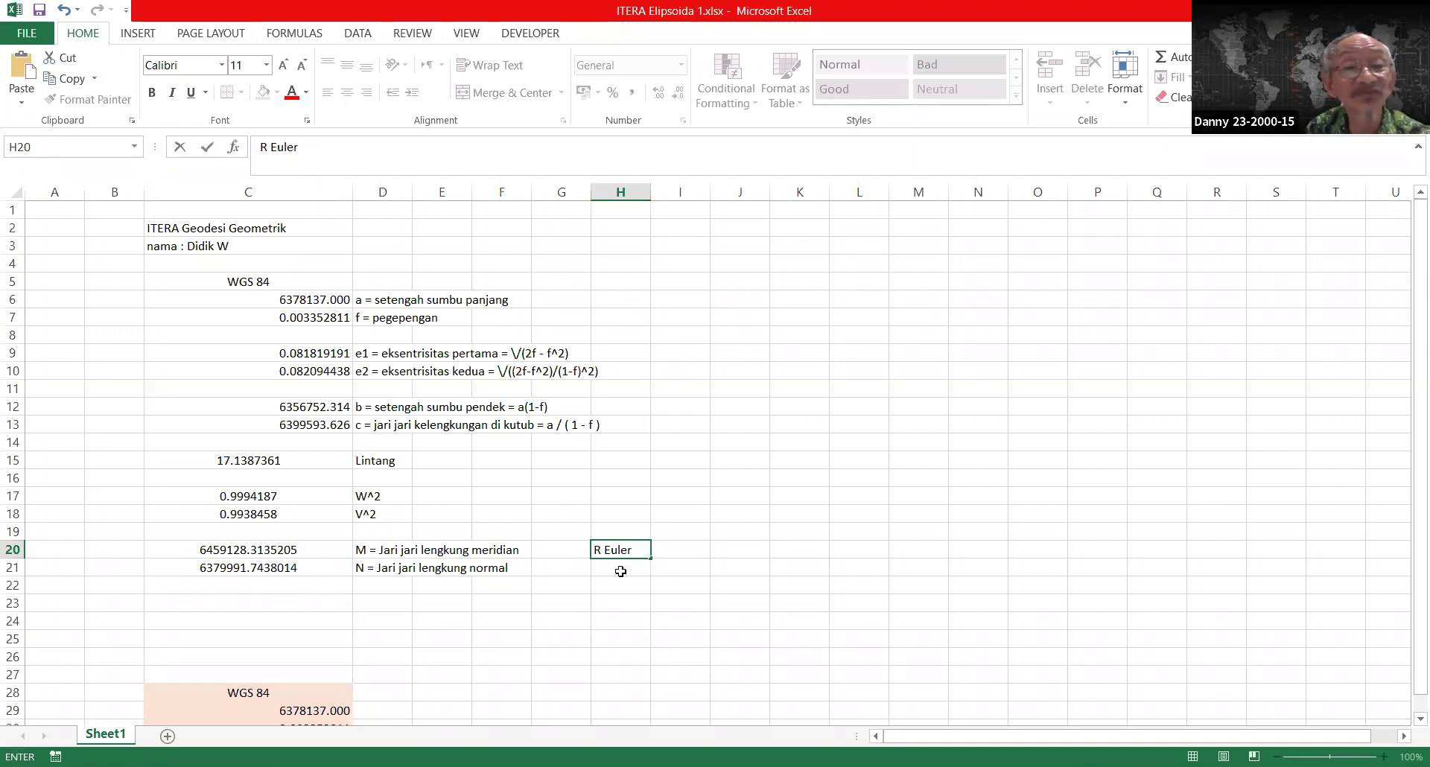
key("Return")
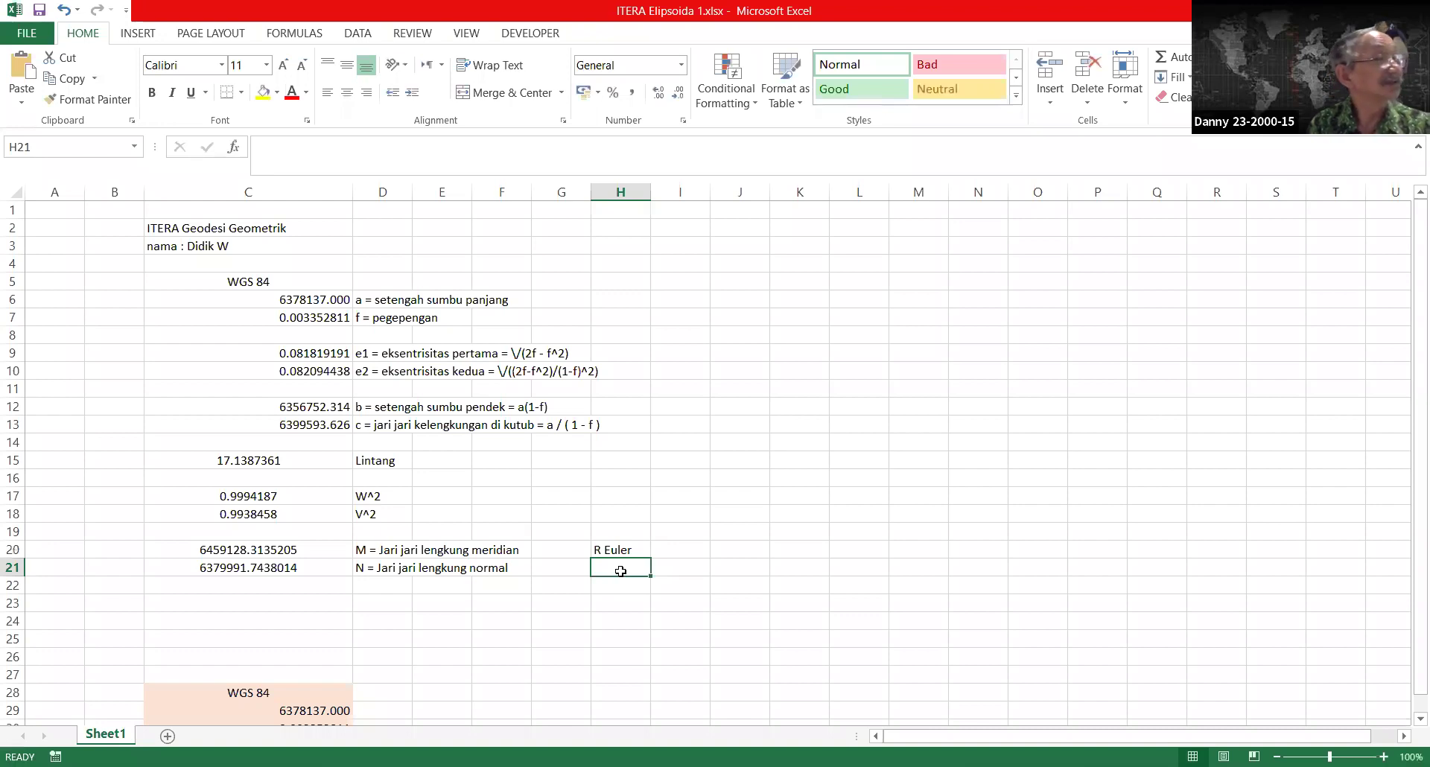